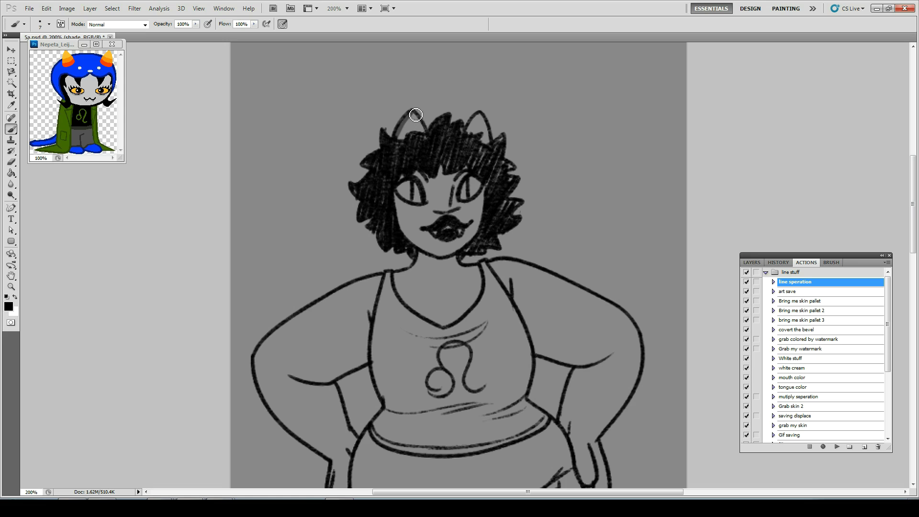
# Shade the cat ears, hairline, eyes and jaw in dark grey, adding a pupil to the right eye.
pyautogui.moveTo(415, 115); pyautogui.dragTo(428, 138)
pyautogui.moveTo(480, 121); pyautogui.dragTo(492, 150)
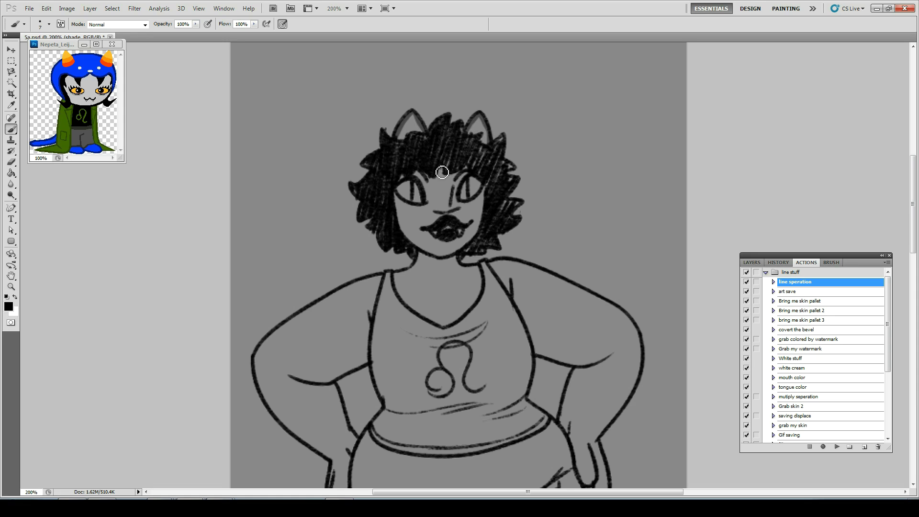
pyautogui.moveTo(443, 172); pyautogui.dragTo(419, 175)
pyautogui.moveTo(475, 181); pyautogui.dragTo(465, 205)
pyautogui.moveTo(453, 257)
pyautogui.mouseDown()
pyautogui.moveTo(479, 233)
pyautogui.moveTo(486, 192)
pyautogui.mouseUp()
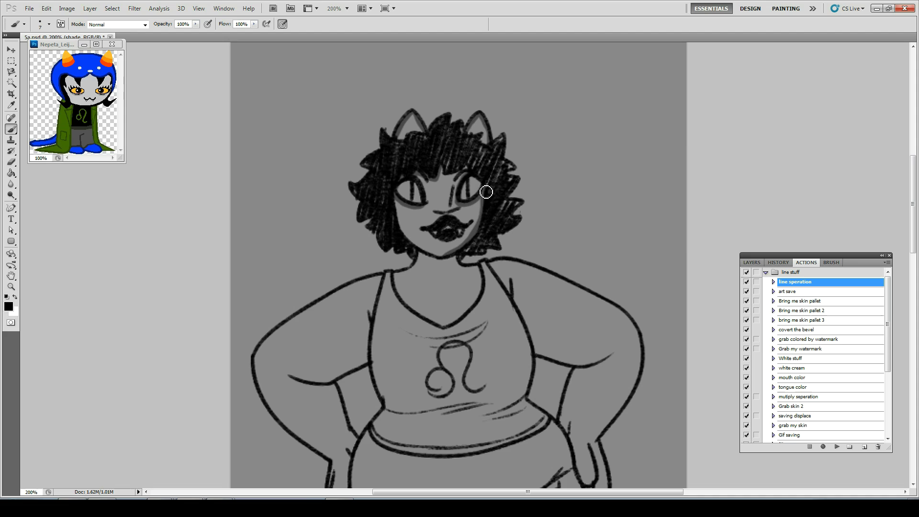
pyautogui.moveTo(397, 199)
pyautogui.mouseDown()
pyautogui.moveTo(424, 252)
pyautogui.moveTo(446, 259)
pyautogui.moveTo(466, 251)
pyautogui.mouseUp()
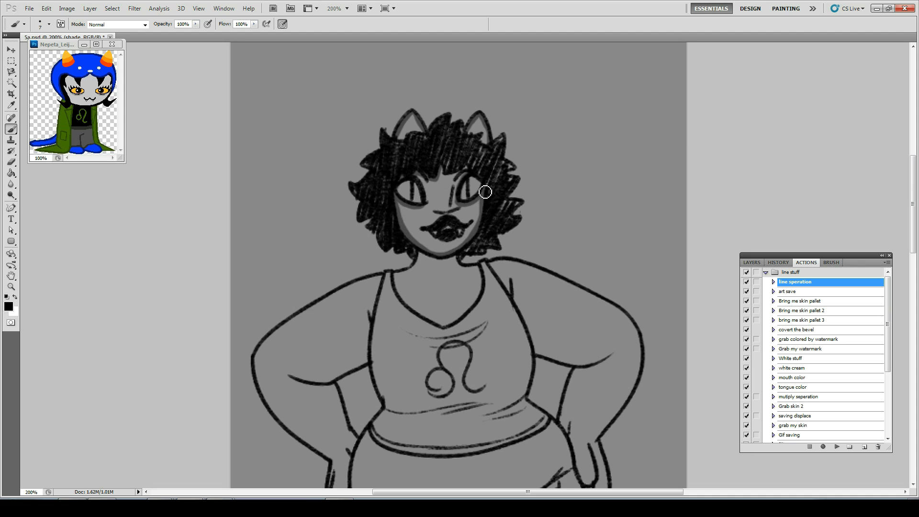
pyautogui.moveTo(463, 209)
pyautogui.mouseDown()
pyautogui.moveTo(464, 184)
pyautogui.moveTo(440, 176)
pyautogui.mouseUp()
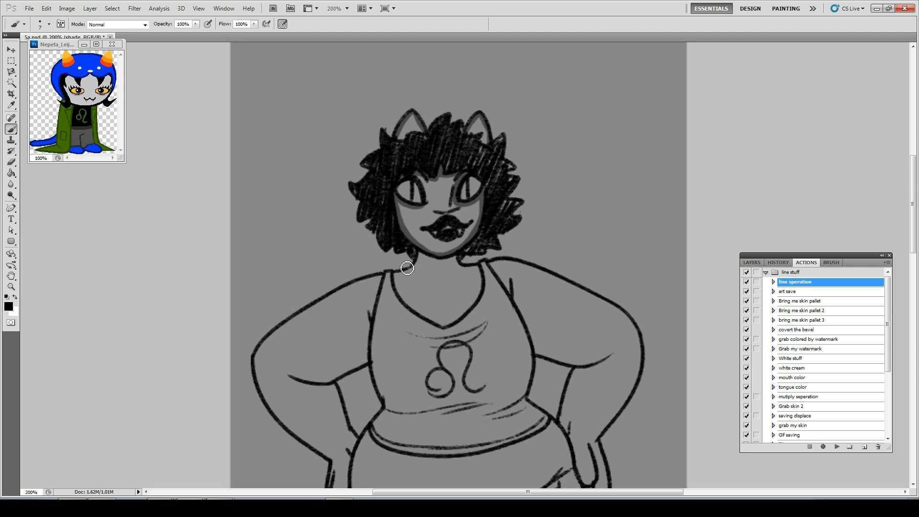
# Shade the neck, both shoulders and the left arm and forearm outline in dark grey.
pyautogui.moveTo(407, 268)
pyautogui.mouseDown()
pyautogui.moveTo(427, 260)
pyautogui.moveTo(397, 280)
pyautogui.moveTo(427, 258)
pyautogui.moveTo(461, 267)
pyautogui.moveTo(514, 263)
pyautogui.mouseUp()
pyautogui.moveTo(437, 352)
pyautogui.mouseDown()
pyautogui.moveTo(406, 279)
pyautogui.moveTo(402, 219)
pyautogui.mouseUp()
pyautogui.moveTo(359, 133)
pyautogui.mouseDown()
pyautogui.moveTo(300, 156)
pyautogui.moveTo(224, 219)
pyautogui.moveTo(228, 252)
pyautogui.moveTo(285, 312)
pyautogui.moveTo(302, 384)
pyautogui.moveTo(338, 283)
pyautogui.moveTo(352, 270)
pyautogui.moveTo(301, 400)
pyautogui.mouseUp()
pyautogui.moveTo(321, 318)
pyautogui.mouseDown()
pyautogui.moveTo(303, 247)
pyautogui.moveTo(329, 225)
pyautogui.moveTo(256, 236)
pyautogui.moveTo(276, 247)
pyautogui.moveTo(251, 235)
pyautogui.moveTo(297, 242)
pyautogui.moveTo(232, 268)
pyautogui.moveTo(270, 292)
pyautogui.moveTo(226, 249)
pyautogui.moveTo(239, 198)
pyautogui.moveTo(348, 140)
pyautogui.moveTo(339, 213)
pyautogui.moveTo(351, 265)
pyautogui.moveTo(333, 222)
pyautogui.moveTo(345, 145)
pyautogui.moveTo(351, 136)
pyautogui.moveTo(370, 166)
pyautogui.moveTo(406, 188)
pyautogui.moveTo(429, 179)
pyautogui.moveTo(448, 150)
pyautogui.moveTo(447, 129)
pyautogui.mouseUp()
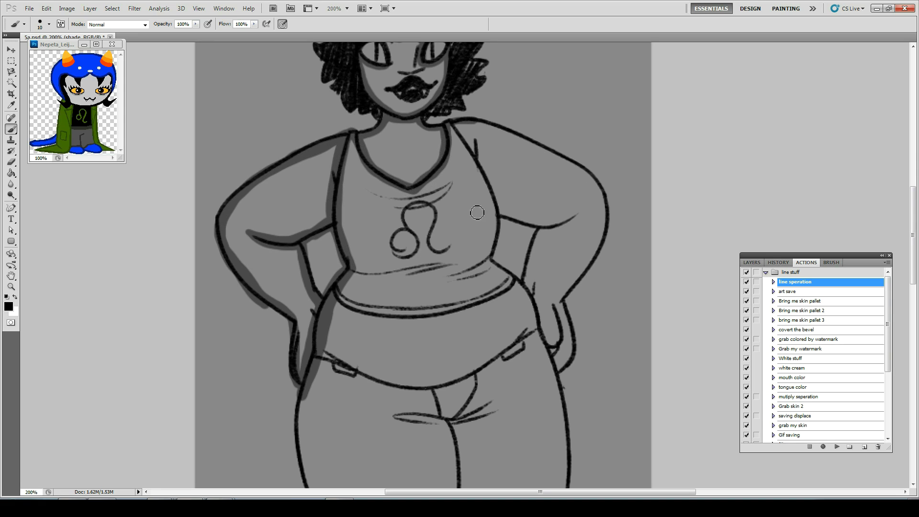
# Shade the tank top's right side, waist folds and chest above the Leo symbol.
pyautogui.moveTo(452, 279)
pyautogui.mouseDown()
pyautogui.moveTo(498, 244)
pyautogui.moveTo(485, 261)
pyautogui.moveTo(495, 197)
pyautogui.moveTo(465, 148)
pyautogui.moveTo(480, 162)
pyautogui.moveTo(516, 291)
pyautogui.moveTo(462, 315)
pyautogui.moveTo(389, 319)
pyautogui.moveTo(345, 300)
pyautogui.moveTo(391, 315)
pyautogui.moveTo(461, 307)
pyautogui.moveTo(507, 285)
pyautogui.moveTo(488, 264)
pyautogui.moveTo(510, 288)
pyautogui.mouseUp()
pyautogui.moveTo(349, 271)
pyautogui.mouseDown()
pyautogui.moveTo(405, 275)
pyautogui.moveTo(439, 264)
pyautogui.mouseUp()
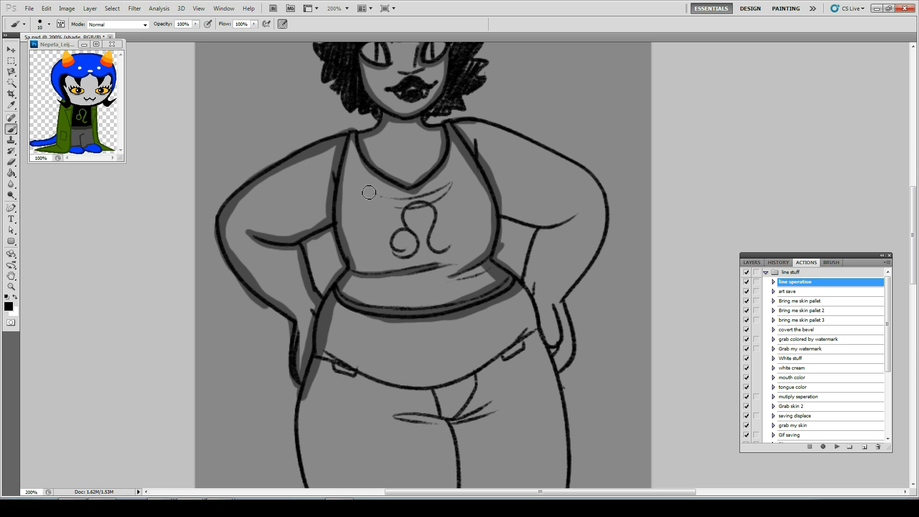
pyautogui.moveTo(369, 193); pyautogui.dragTo(446, 190)
pyautogui.moveTo(401, 211); pyautogui.dragTo(458, 183)
# Shade the right strap and right arm edge, then the jeans waistband and left hip.
pyautogui.moveTo(478, 123); pyautogui.dragTo(481, 163)
pyautogui.moveTo(582, 211)
pyautogui.mouseDown()
pyautogui.moveTo(588, 219)
pyautogui.moveTo(536, 226)
pyautogui.moveTo(498, 215)
pyautogui.mouseUp()
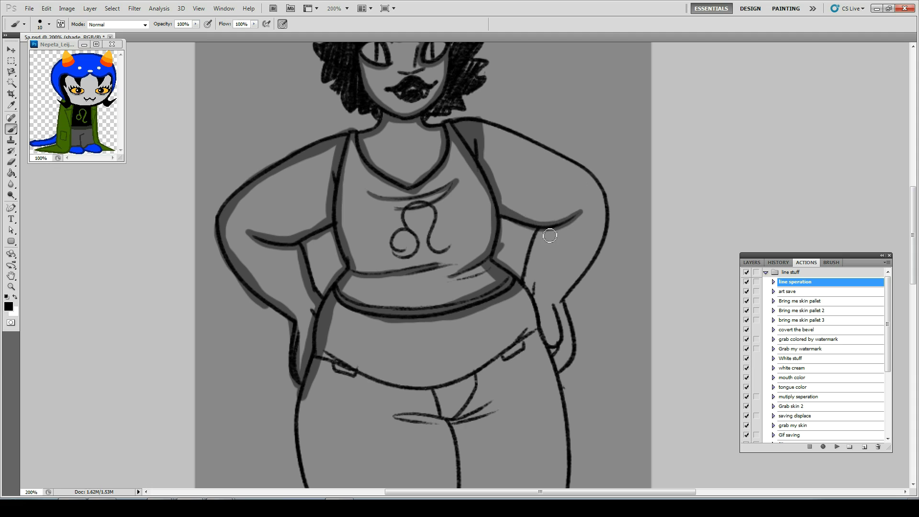
pyautogui.moveTo(555, 226)
pyautogui.mouseDown()
pyautogui.moveTo(531, 288)
pyautogui.moveTo(550, 229)
pyautogui.moveTo(533, 301)
pyautogui.moveTo(548, 351)
pyautogui.moveTo(531, 311)
pyautogui.moveTo(557, 371)
pyautogui.moveTo(572, 363)
pyautogui.moveTo(564, 309)
pyautogui.moveTo(606, 206)
pyautogui.moveTo(577, 160)
pyautogui.mouseUp()
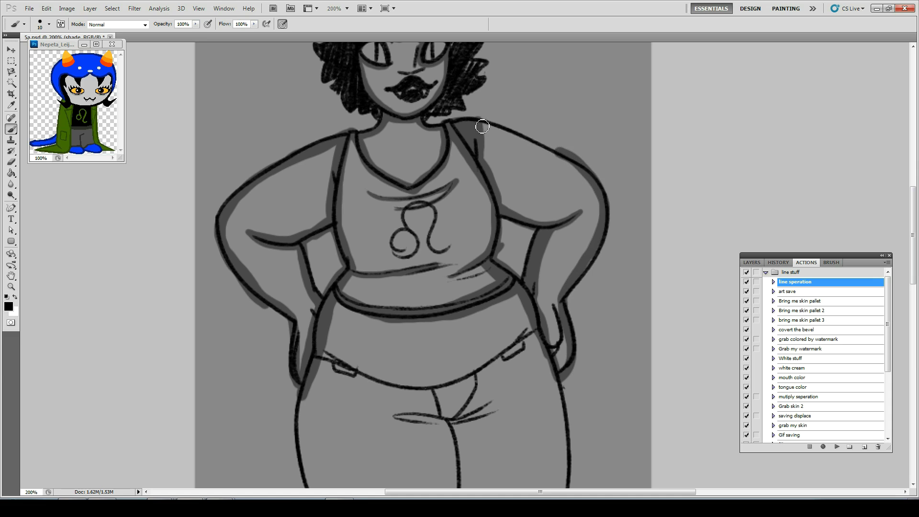
pyautogui.moveTo(482, 126)
pyautogui.mouseDown()
pyautogui.moveTo(598, 186)
pyautogui.moveTo(472, 131)
pyautogui.mouseUp()
pyautogui.moveTo(579, 281)
pyautogui.mouseDown()
pyautogui.moveTo(570, 302)
pyautogui.moveTo(556, 308)
pyautogui.moveTo(560, 370)
pyautogui.moveTo(558, 308)
pyautogui.mouseUp()
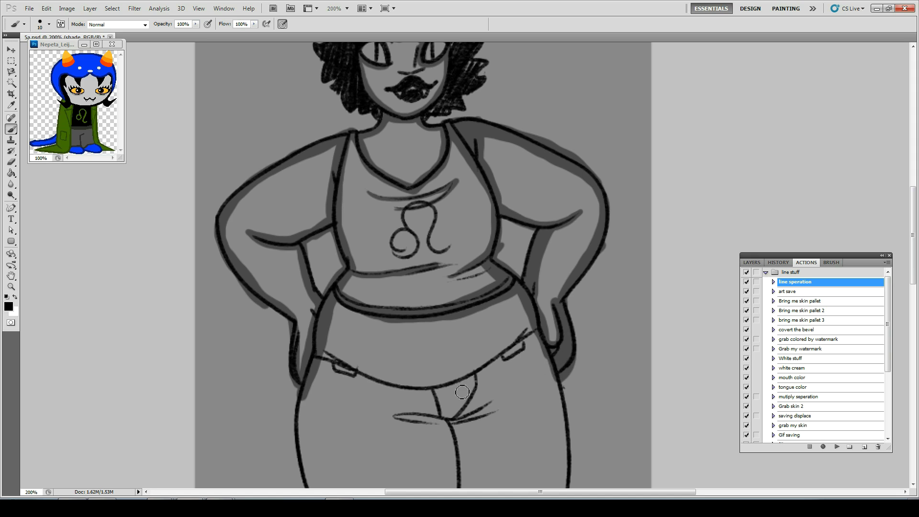
pyautogui.moveTo(463, 392); pyautogui.dragTo(479, 195)
pyautogui.moveTo(545, 140)
pyautogui.mouseDown()
pyautogui.moveTo(417, 193)
pyautogui.moveTo(333, 163)
pyautogui.moveTo(419, 184)
pyautogui.moveTo(493, 171)
pyautogui.moveTo(551, 132)
pyautogui.mouseUp()
pyautogui.moveTo(349, 165)
pyautogui.mouseDown()
pyautogui.moveTo(355, 111)
pyautogui.moveTo(384, 124)
pyautogui.moveTo(489, 114)
pyautogui.mouseUp()
# Shade the left hip, centre seam, fly creases, right thigh and right calf edge.
pyautogui.moveTo(475, 303); pyautogui.dragTo(443, 240)
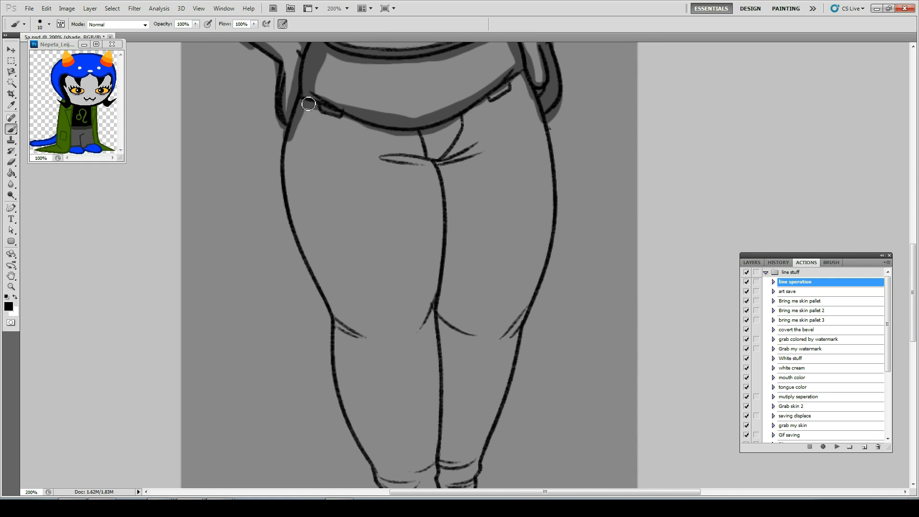
pyautogui.moveTo(292, 124)
pyautogui.mouseDown()
pyautogui.moveTo(330, 306)
pyautogui.moveTo(285, 172)
pyautogui.moveTo(359, 339)
pyautogui.moveTo(368, 338)
pyautogui.mouseUp()
pyautogui.moveTo(410, 336)
pyautogui.mouseDown()
pyautogui.moveTo(424, 324)
pyautogui.moveTo(444, 231)
pyautogui.moveTo(421, 138)
pyautogui.moveTo(439, 311)
pyautogui.mouseUp()
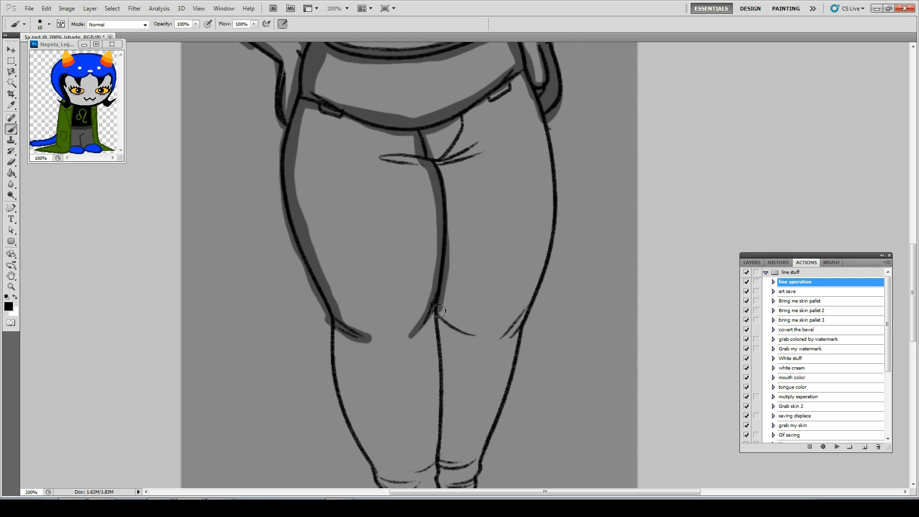
pyautogui.moveTo(496, 341)
pyautogui.mouseDown()
pyautogui.moveTo(543, 268)
pyautogui.moveTo(552, 213)
pyautogui.mouseUp()
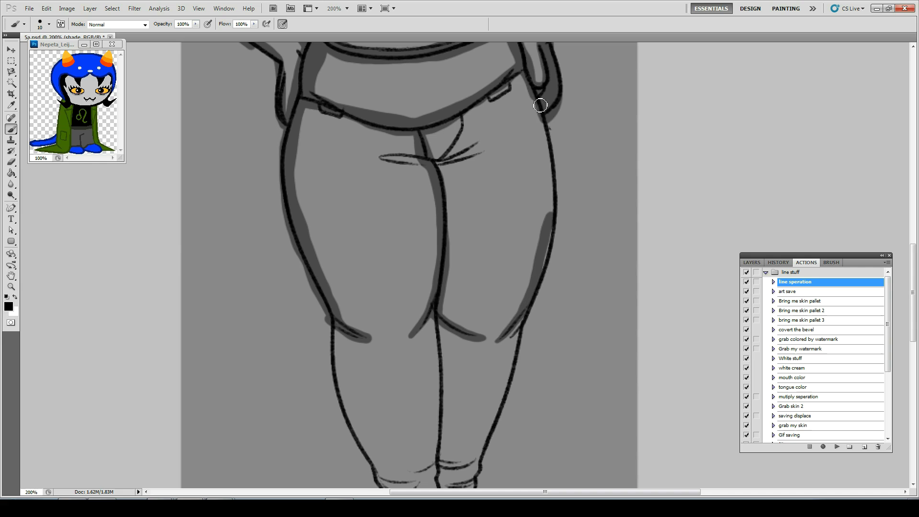
pyautogui.moveTo(456, 124)
pyautogui.mouseDown()
pyautogui.moveTo(416, 135)
pyautogui.moveTo(464, 114)
pyautogui.moveTo(442, 167)
pyautogui.moveTo(440, 150)
pyautogui.moveTo(425, 168)
pyautogui.moveTo(385, 161)
pyautogui.moveTo(441, 159)
pyautogui.moveTo(388, 164)
pyautogui.mouseUp()
pyautogui.moveTo(522, 71)
pyautogui.mouseDown()
pyautogui.moveTo(543, 254)
pyautogui.moveTo(501, 345)
pyautogui.moveTo(545, 239)
pyautogui.moveTo(540, 132)
pyautogui.moveTo(524, 80)
pyautogui.moveTo(548, 254)
pyautogui.mouseUp()
pyautogui.moveTo(442, 375); pyautogui.dragTo(425, 211)
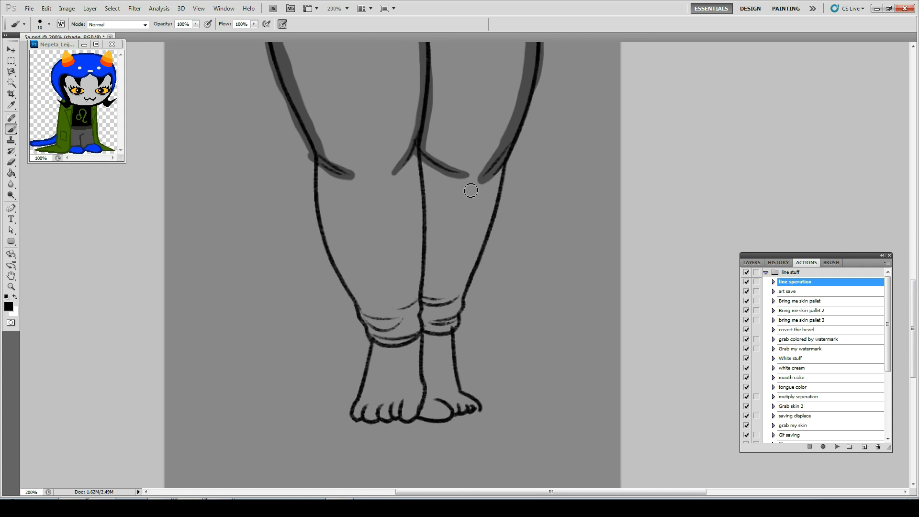
pyautogui.moveTo(504, 166)
pyautogui.mouseDown()
pyautogui.moveTo(467, 301)
pyautogui.moveTo(451, 336)
pyautogui.moveTo(498, 169)
pyautogui.moveTo(466, 285)
pyautogui.moveTo(425, 349)
pyautogui.moveTo(418, 143)
pyautogui.moveTo(429, 271)
pyautogui.moveTo(420, 420)
pyautogui.moveTo(445, 421)
pyautogui.moveTo(443, 405)
pyautogui.moveTo(455, 415)
pyautogui.moveTo(480, 408)
pyautogui.moveTo(458, 387)
pyautogui.moveTo(455, 327)
pyautogui.moveTo(439, 320)
pyautogui.moveTo(443, 333)
pyautogui.moveTo(434, 338)
pyautogui.moveTo(429, 306)
pyautogui.moveTo(469, 292)
pyautogui.moveTo(364, 315)
pyautogui.moveTo(390, 345)
pyautogui.moveTo(419, 308)
pyautogui.moveTo(400, 314)
pyautogui.mouseUp()
# Shade the left ankle cuff, shin, centre leg line, toes and cuff folds.
pyautogui.moveTo(320, 162)
pyautogui.mouseDown()
pyautogui.moveTo(349, 285)
pyautogui.moveTo(365, 311)
pyautogui.moveTo(334, 262)
pyautogui.mouseUp()
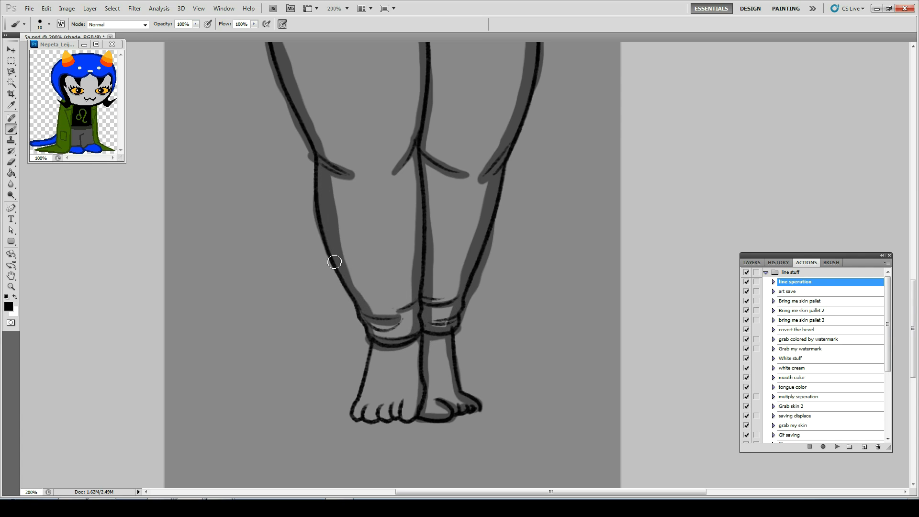
pyautogui.moveTo(413, 155); pyautogui.dragTo(427, 205)
pyautogui.moveTo(415, 172); pyautogui.dragTo(428, 241)
pyautogui.moveTo(416, 345)
pyautogui.mouseDown()
pyautogui.moveTo(395, 421)
pyautogui.moveTo(396, 412)
pyautogui.moveTo(364, 413)
pyautogui.mouseUp()
pyautogui.moveTo(375, 352); pyautogui.dragTo(357, 411)
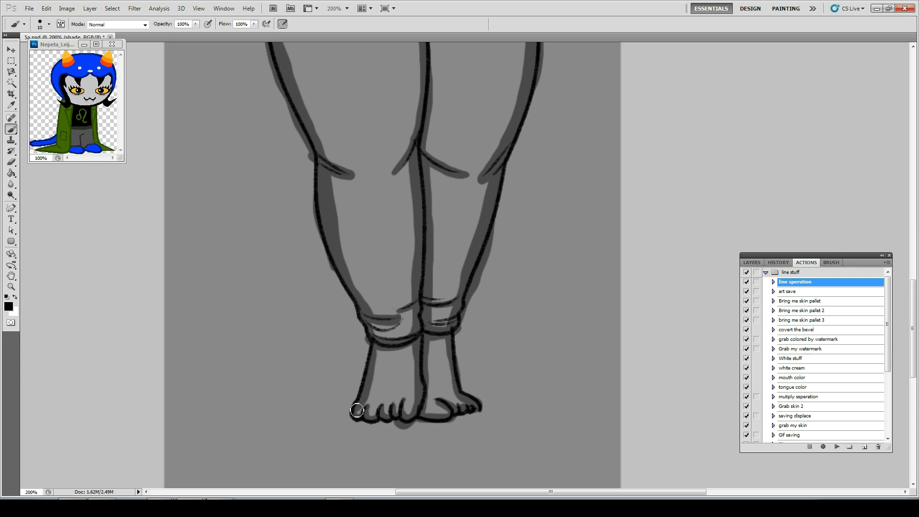
pyautogui.moveTo(424, 349); pyautogui.dragTo(425, 355)
pyautogui.moveTo(374, 332); pyautogui.dragTo(398, 322)
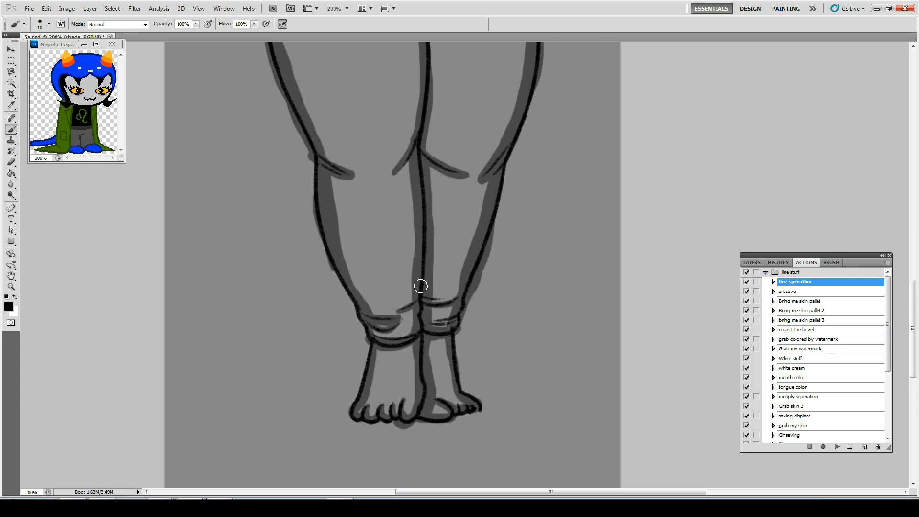
pyautogui.moveTo(427, 128); pyautogui.dragTo(400, 317)
# Shade the centre line to the knee crease, fill the fly, and shade under the belt and inner left leg.
pyautogui.moveTo(383, 190)
pyautogui.mouseDown()
pyautogui.moveTo(392, 305)
pyautogui.moveTo(369, 362)
pyautogui.moveTo(380, 337)
pyautogui.moveTo(375, 357)
pyautogui.moveTo(412, 347)
pyautogui.moveTo(399, 335)
pyautogui.moveTo(399, 210)
pyautogui.mouseUp()
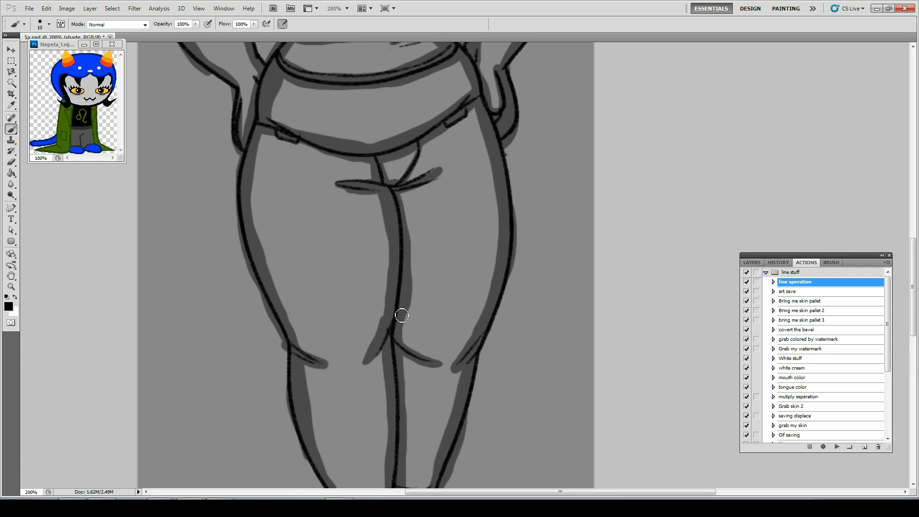
pyautogui.moveTo(447, 365)
pyautogui.mouseDown()
pyautogui.moveTo(402, 336)
pyautogui.moveTo(412, 285)
pyautogui.moveTo(401, 206)
pyautogui.mouseUp()
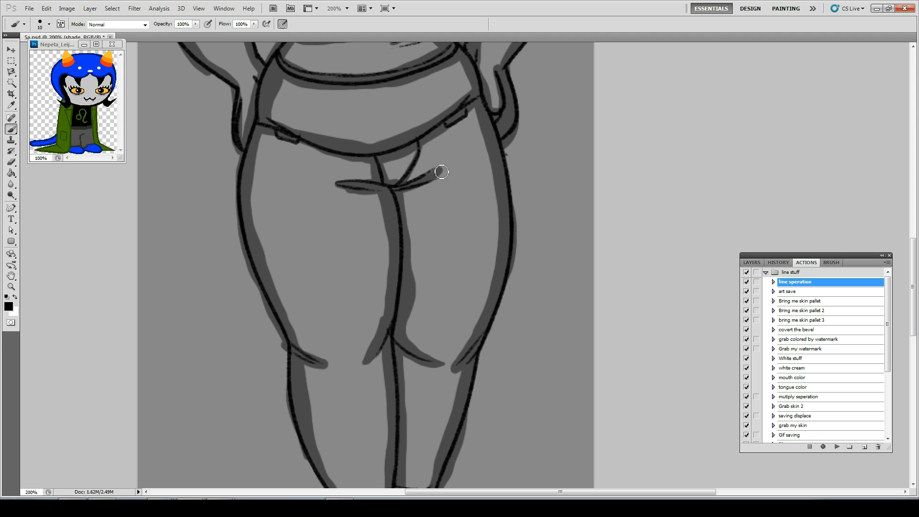
pyautogui.moveTo(442, 172)
pyautogui.mouseDown()
pyautogui.moveTo(403, 185)
pyautogui.moveTo(396, 160)
pyautogui.moveTo(401, 192)
pyautogui.moveTo(477, 109)
pyautogui.mouseUp()
pyautogui.moveTo(252, 138); pyautogui.dragTo(365, 165)
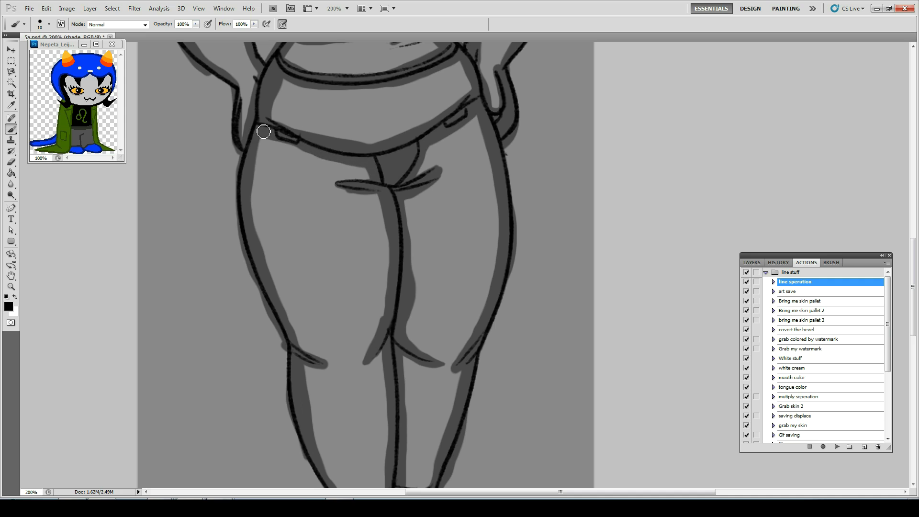
pyautogui.moveTo(264, 131)
pyautogui.mouseDown()
pyautogui.moveTo(266, 267)
pyautogui.moveTo(264, 247)
pyautogui.mouseUp()
# Fit the whole drawing in view and add shading on the shirt, right forearm and left arm.
pyautogui.hotkey('ctrl', '0')
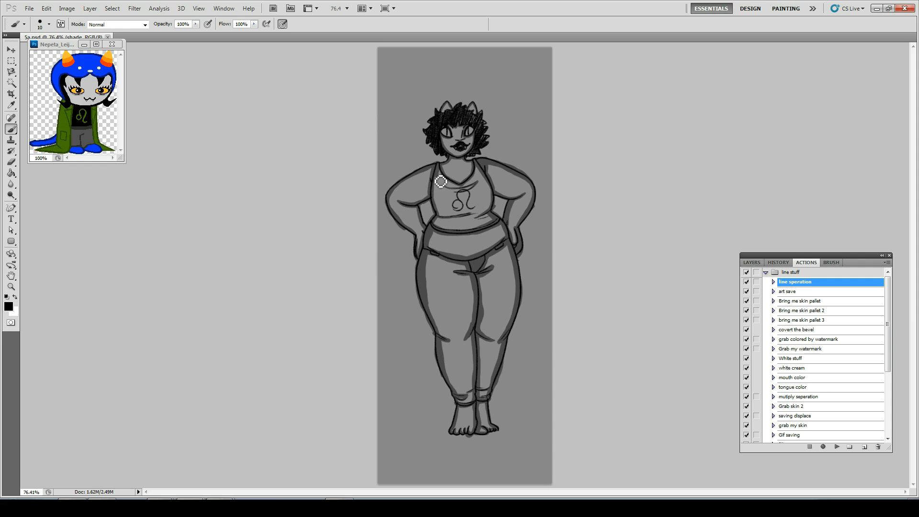
pyautogui.moveTo(442, 226)
pyautogui.mouseDown()
pyautogui.moveTo(440, 165)
pyautogui.moveTo(418, 209)
pyautogui.moveTo(430, 233)
pyautogui.mouseUp()
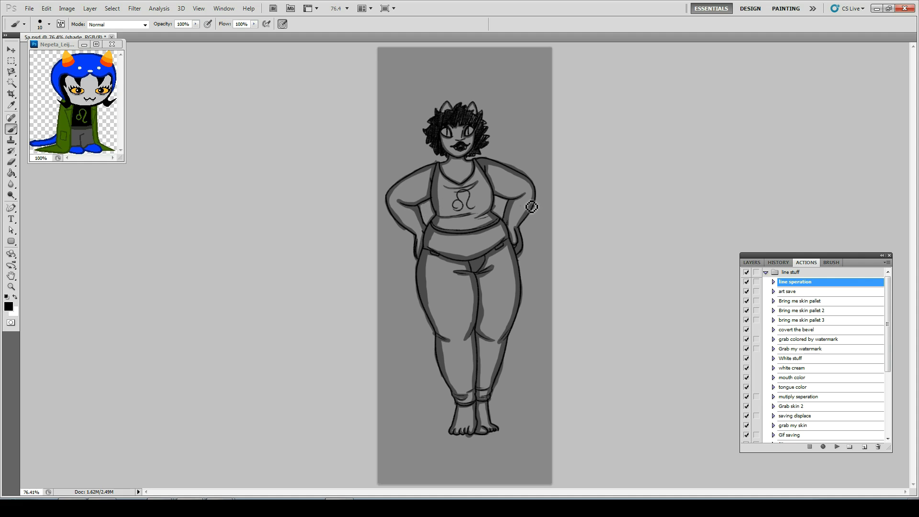
pyautogui.moveTo(526, 203); pyautogui.dragTo(513, 234)
pyautogui.moveTo(499, 198)
pyautogui.mouseDown()
pyautogui.moveTo(522, 199)
pyautogui.moveTo(504, 202)
pyautogui.moveTo(494, 168)
pyautogui.mouseUp()
pyautogui.moveTo(422, 174); pyautogui.dragTo(391, 206)
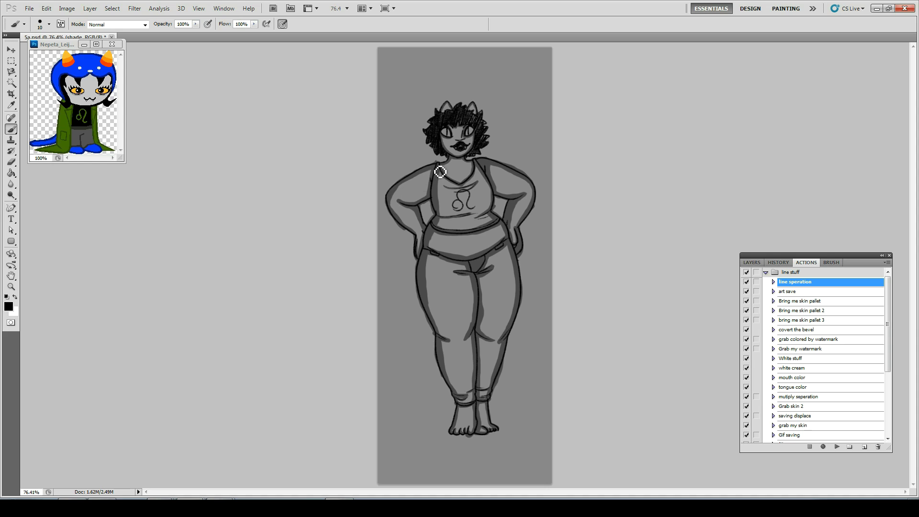
pyautogui.moveTo(418, 237); pyautogui.dragTo(420, 259)
# Shade the outer right thigh, widen the left thigh shading, and soften its edge with the Eraser.
pyautogui.moveTo(517, 273); pyautogui.dragTo(513, 326)
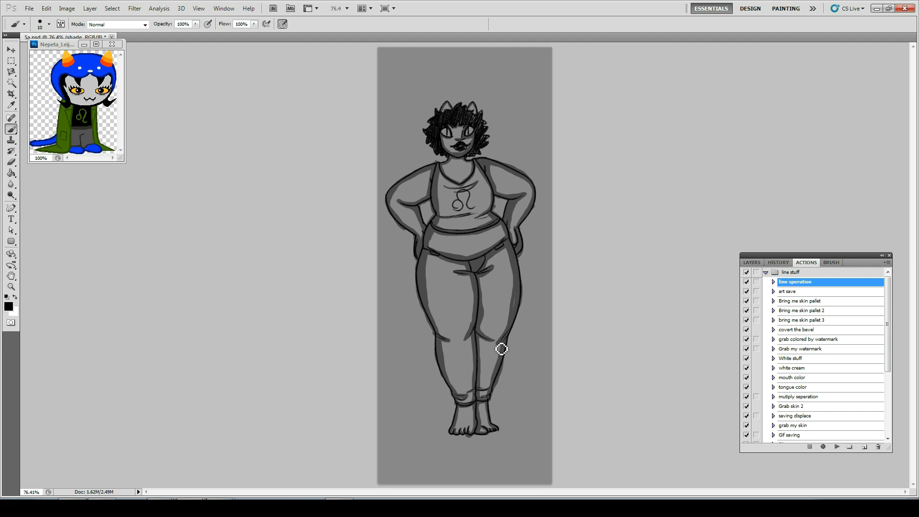
pyautogui.moveTo(432, 260)
pyautogui.mouseDown()
pyautogui.moveTo(438, 334)
pyautogui.moveTo(435, 259)
pyautogui.mouseUp()
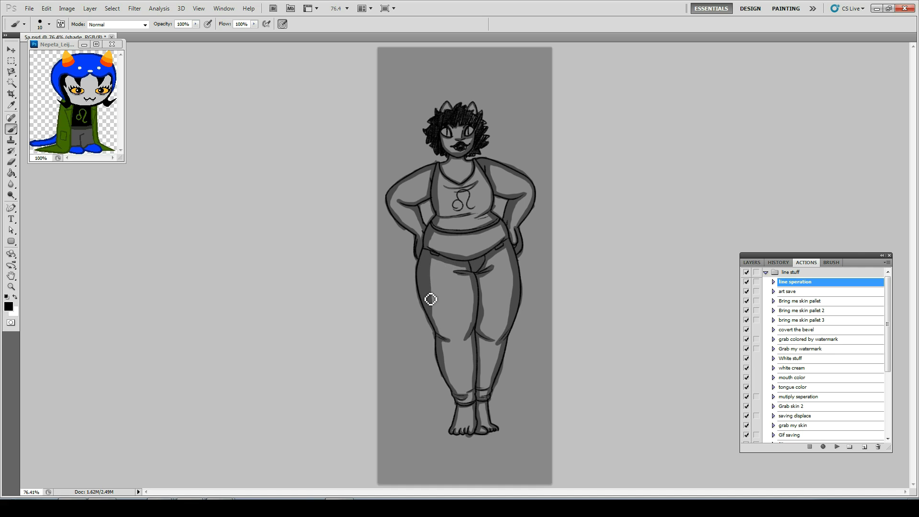
pyautogui.press('e')
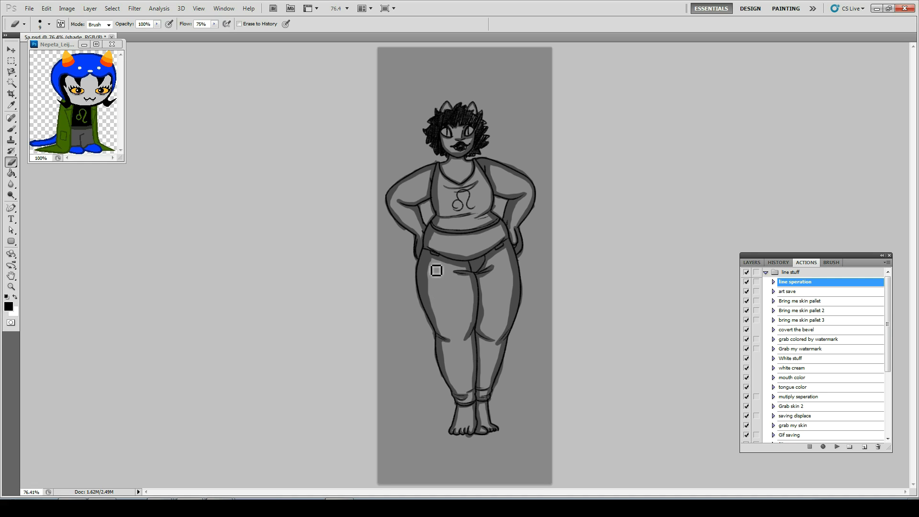
pyautogui.click(752, 262)
# On the 'light' layer, paint white highlights along the left upper arm, forearm and chest.
pyautogui.click(785, 330)
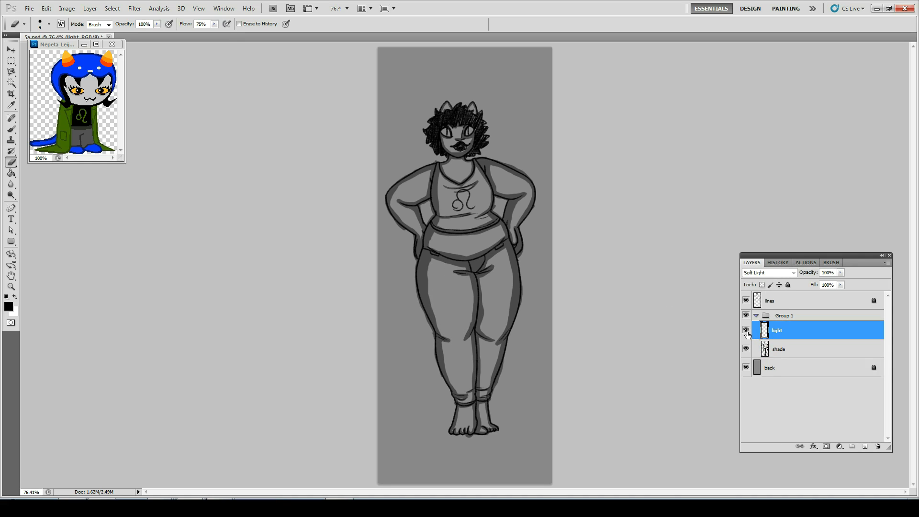
pyautogui.press('x')
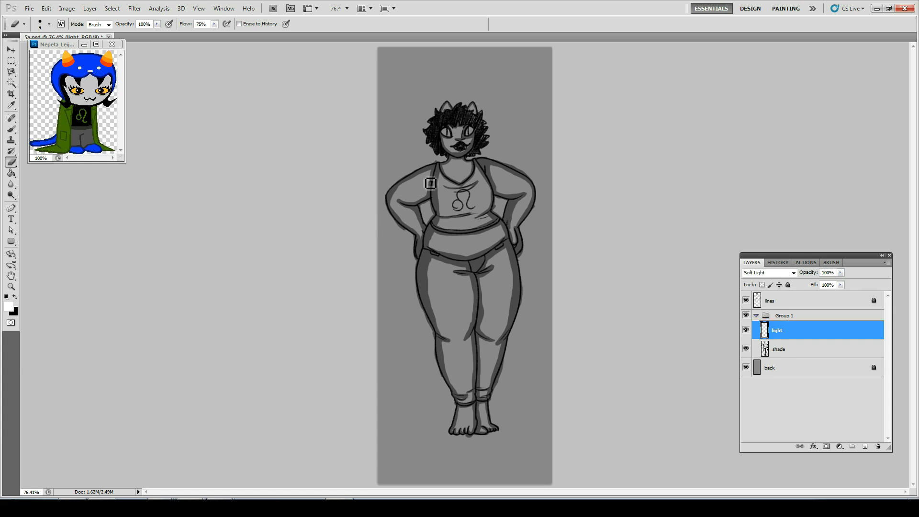
pyautogui.press('b')
pyautogui.moveTo(420, 193)
pyautogui.mouseDown()
pyautogui.moveTo(424, 182)
pyautogui.moveTo(404, 199)
pyautogui.moveTo(427, 189)
pyautogui.moveTo(406, 200)
pyautogui.moveTo(424, 191)
pyautogui.moveTo(411, 221)
pyautogui.mouseUp()
pyautogui.moveTo(455, 207)
pyautogui.mouseDown()
pyautogui.moveTo(486, 196)
pyautogui.moveTo(446, 206)
pyautogui.moveTo(467, 211)
pyautogui.moveTo(447, 184)
pyautogui.moveTo(450, 204)
pyautogui.moveTo(462, 188)
pyautogui.mouseUp()
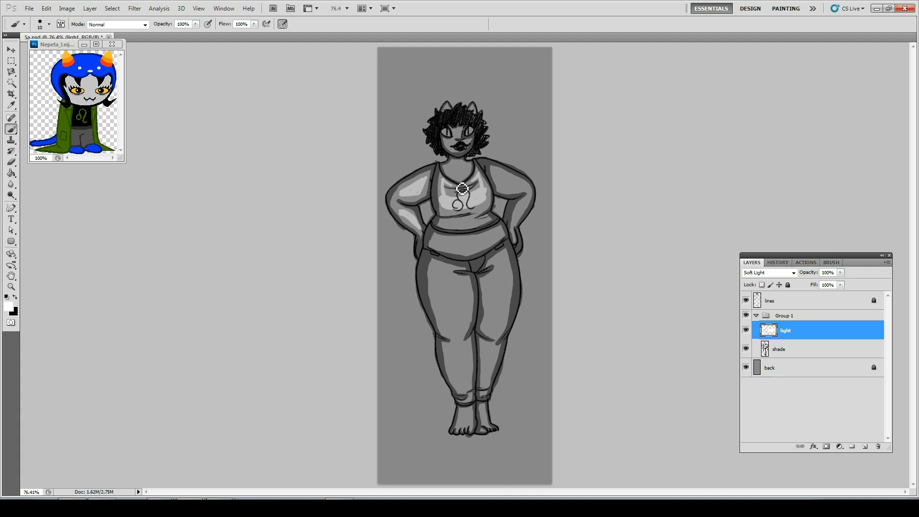
pyautogui.moveTo(492, 200)
pyautogui.mouseDown()
pyautogui.moveTo(453, 213)
pyautogui.moveTo(479, 194)
pyautogui.moveTo(460, 225)
pyautogui.moveTo(489, 224)
pyautogui.moveTo(455, 227)
pyautogui.moveTo(506, 189)
pyautogui.moveTo(527, 189)
pyautogui.moveTo(498, 176)
pyautogui.moveTo(533, 198)
pyautogui.moveTo(516, 237)
pyautogui.moveTo(531, 204)
pyautogui.mouseUp()
# Highlight the belly, both thighs, the feet and the hair with a larger white brush.
pyautogui.moveTo(442, 245); pyautogui.dragTo(485, 240)
pyautogui.hotkey('ctrl', 'z')
pyautogui.press(']')
pyautogui.moveTo(443, 277)
pyautogui.mouseDown()
pyautogui.moveTo(453, 321)
pyautogui.moveTo(461, 304)
pyautogui.moveTo(443, 280)
pyautogui.mouseUp()
pyautogui.moveTo(498, 260)
pyautogui.mouseDown()
pyautogui.moveTo(504, 286)
pyautogui.moveTo(485, 395)
pyautogui.moveTo(488, 364)
pyautogui.moveTo(469, 390)
pyautogui.moveTo(455, 335)
pyautogui.moveTo(467, 352)
pyautogui.mouseUp()
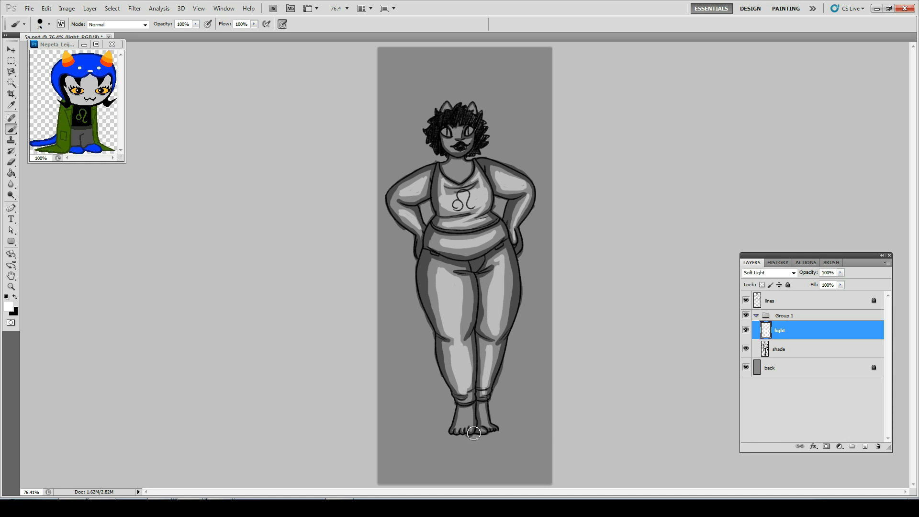
pyautogui.moveTo(475, 419); pyautogui.dragTo(487, 413)
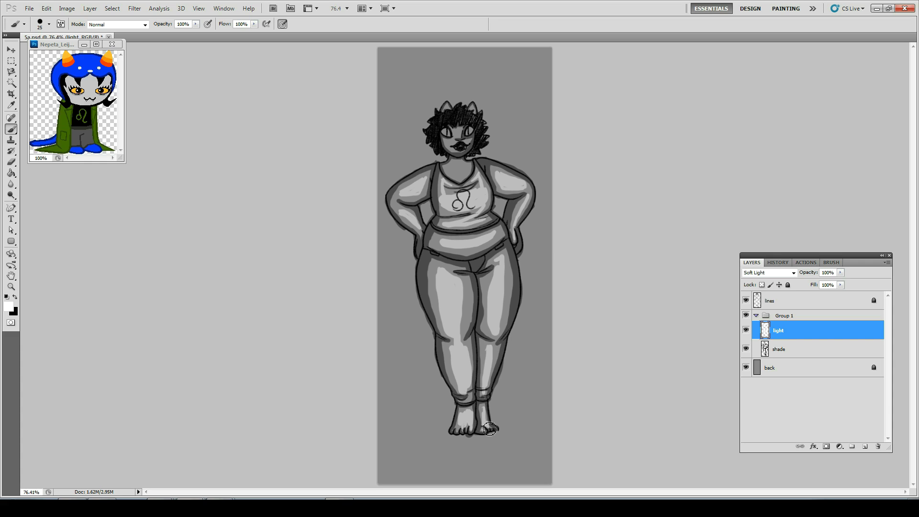
pyautogui.moveTo(449, 110); pyautogui.dragTo(475, 108)
# Collapse and hide the shade-and-light group, then add a new layer above 'back'.
pyautogui.click(756, 315)
pyautogui.click(746, 316)
pyautogui.click(785, 336)
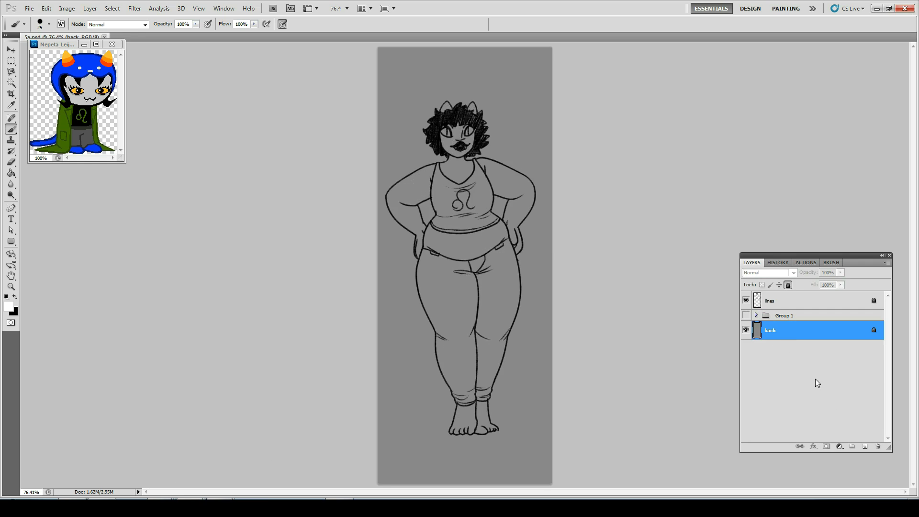
pyautogui.click(865, 447)
# Enlarge the reference image at 200%, move it aside, and bucket-fill the new layer green.
pyautogui.press('g')
pyautogui.moveTo(121, 161); pyautogui.dragTo(227, 282)
pyautogui.press('z')
pyautogui.click(126, 146)
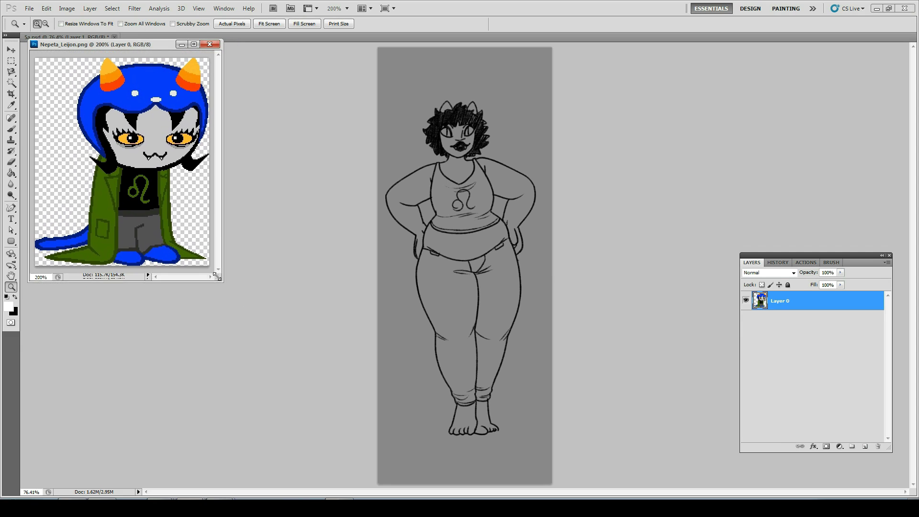
pyautogui.moveTo(95, 44); pyautogui.dragTo(125, 74)
pyautogui.press('b')
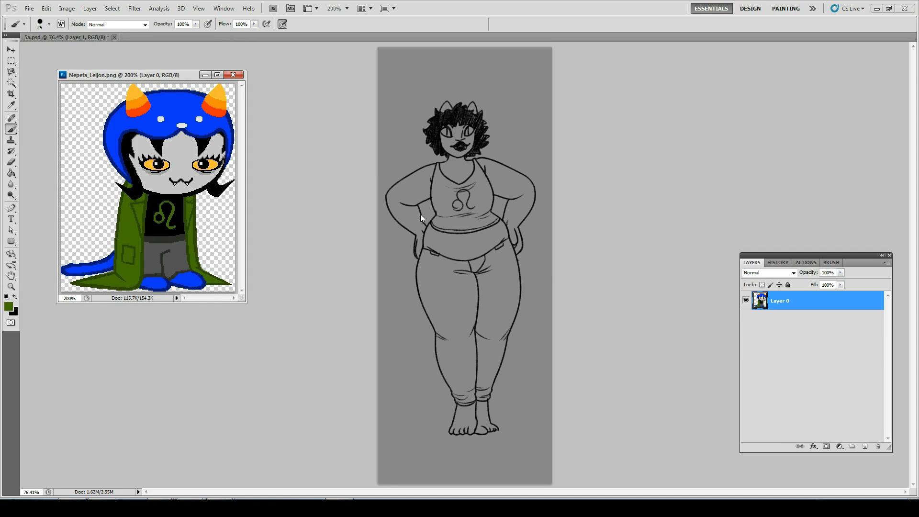
pyautogui.press('g')
pyautogui.click(453, 177)
pyautogui.click(452, 178)
# Add an empty layer beneath the green one, set green to Overlay, and clip it with Ctrl+Alt+G.
pyautogui.click(865, 447)
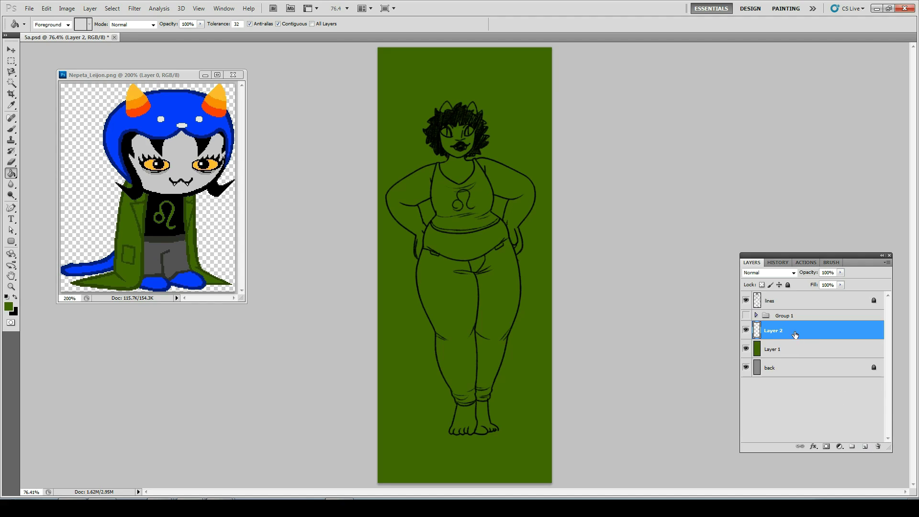
pyautogui.moveTo(796, 335); pyautogui.dragTo(800, 364)
pyautogui.click(785, 331)
pyautogui.click(779, 273)
pyautogui.click(766, 229)
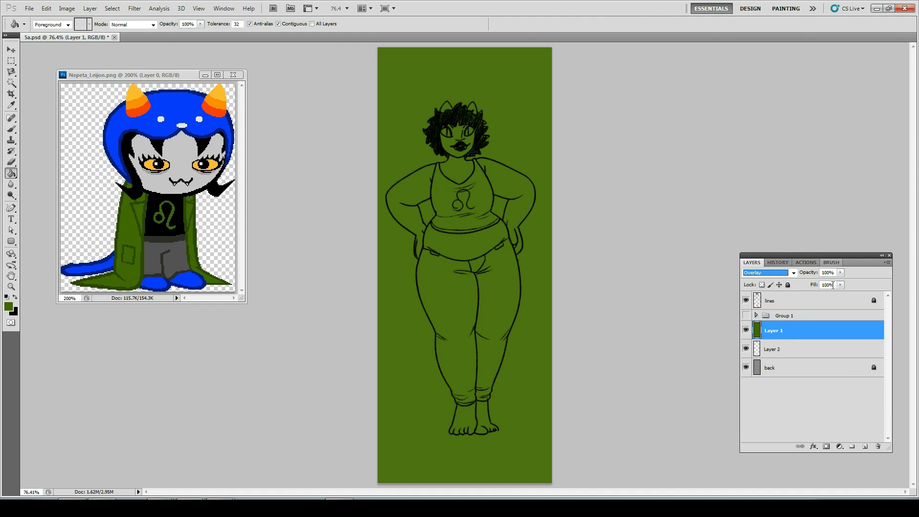
pyautogui.click(777, 351)
pyautogui.click(778, 335)
pyautogui.hotkey('ctrl', 'alt', 'g')
# Test-fill the empty layer to preview the green tint, undo it, and zoom in on the face.
pyautogui.click(776, 350)
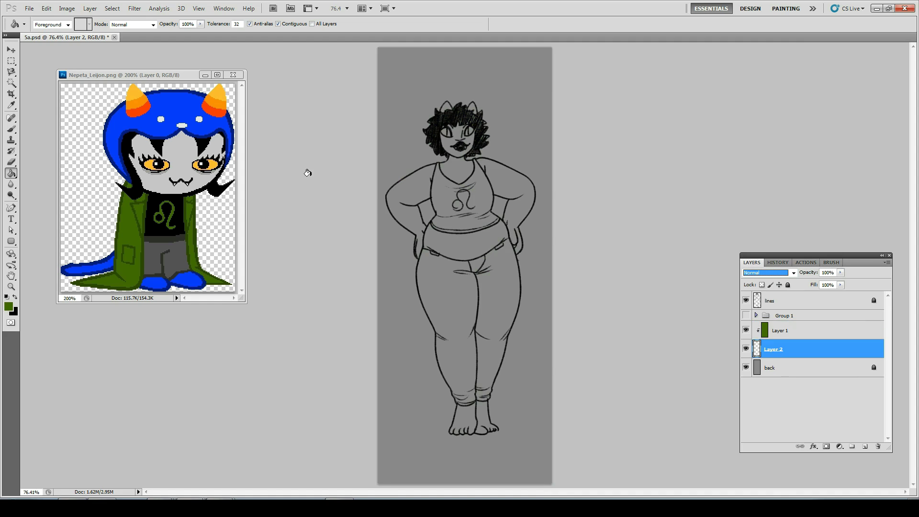
pyautogui.click(488, 213)
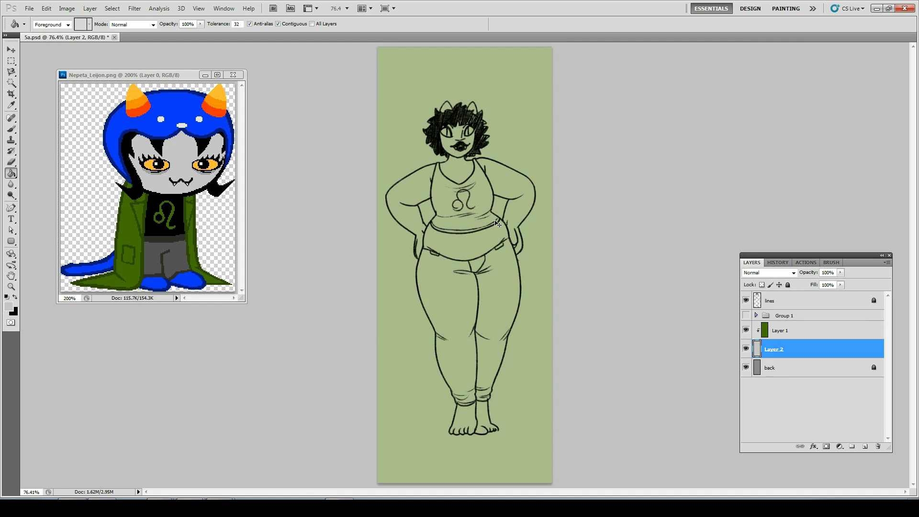
pyautogui.hotkey('ctrl', 'z')
pyautogui.press('z')
pyautogui.moveTo(438, 146)
pyautogui.mouseDown()
pyautogui.moveTo(497, 198)
pyautogui.moveTo(418, 185)
pyautogui.mouseUp()
pyautogui.press('b')
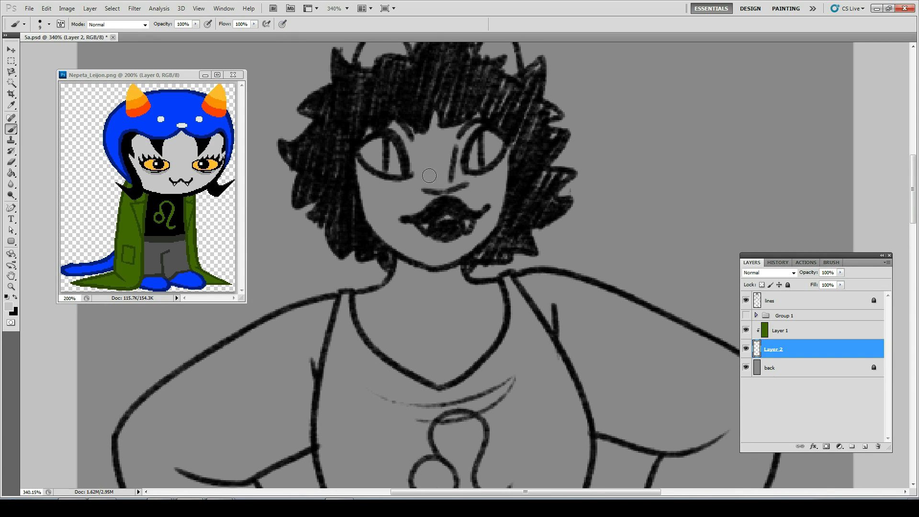
# Paint the hair on both sides of the part and the lips solid black on Layer 2.
pyautogui.moveTo(475, 173); pyautogui.dragTo(461, 216)
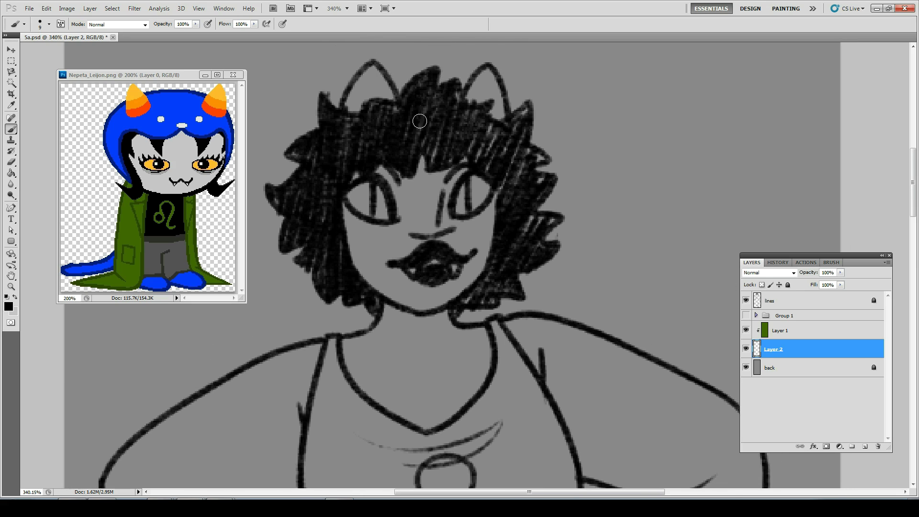
pyautogui.moveTo(418, 115)
pyautogui.mouseDown()
pyautogui.moveTo(417, 123)
pyautogui.moveTo(423, 82)
pyautogui.moveTo(402, 113)
pyautogui.moveTo(329, 109)
pyautogui.moveTo(348, 132)
pyautogui.mouseUp()
pyautogui.moveTo(304, 155)
pyautogui.mouseDown()
pyautogui.moveTo(291, 198)
pyautogui.moveTo(274, 195)
pyautogui.moveTo(296, 197)
pyautogui.moveTo(327, 144)
pyautogui.moveTo(417, 117)
pyautogui.mouseUp()
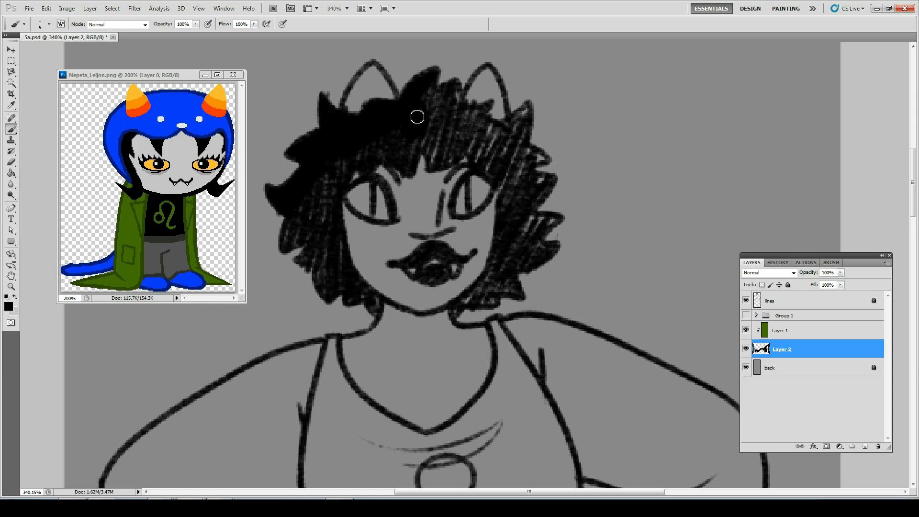
pyautogui.moveTo(415, 150)
pyautogui.mouseDown()
pyautogui.moveTo(413, 174)
pyautogui.moveTo(376, 150)
pyautogui.moveTo(407, 160)
pyautogui.moveTo(359, 167)
pyautogui.moveTo(379, 159)
pyautogui.moveTo(344, 177)
pyautogui.moveTo(293, 243)
pyautogui.moveTo(310, 199)
pyautogui.moveTo(337, 168)
pyautogui.moveTo(293, 243)
pyautogui.moveTo(325, 229)
pyautogui.moveTo(307, 261)
pyautogui.moveTo(324, 225)
pyautogui.moveTo(311, 263)
pyautogui.moveTo(319, 255)
pyautogui.moveTo(332, 296)
pyautogui.moveTo(321, 280)
pyautogui.moveTo(333, 296)
pyautogui.moveTo(376, 303)
pyautogui.mouseUp()
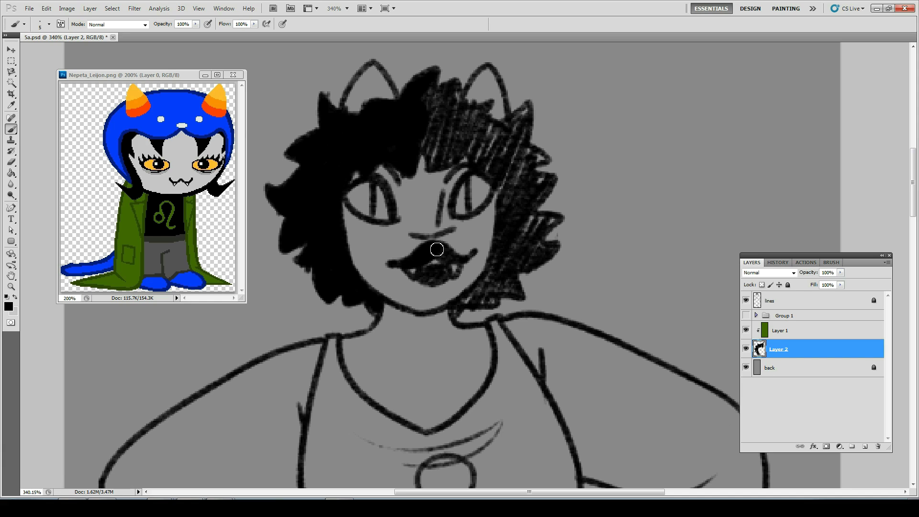
pyautogui.moveTo(438, 249)
pyautogui.mouseDown()
pyautogui.moveTo(461, 264)
pyautogui.moveTo(437, 247)
pyautogui.moveTo(446, 272)
pyautogui.moveTo(423, 273)
pyautogui.moveTo(437, 286)
pyautogui.mouseUp()
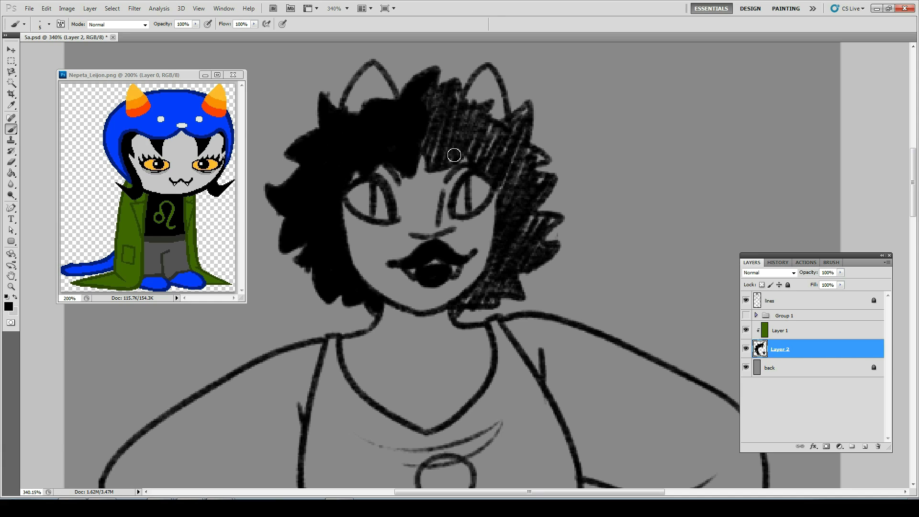
pyautogui.moveTo(454, 154)
pyautogui.mouseDown()
pyautogui.moveTo(434, 165)
pyautogui.moveTo(465, 152)
pyautogui.moveTo(487, 110)
pyautogui.moveTo(431, 87)
pyautogui.moveTo(478, 121)
pyautogui.moveTo(443, 159)
pyautogui.moveTo(429, 135)
pyautogui.moveTo(461, 136)
pyautogui.moveTo(532, 108)
pyautogui.moveTo(519, 125)
pyautogui.moveTo(487, 123)
pyautogui.moveTo(526, 113)
pyautogui.moveTo(526, 156)
pyautogui.moveTo(543, 161)
pyautogui.moveTo(527, 179)
pyautogui.moveTo(548, 180)
pyautogui.moveTo(498, 251)
pyautogui.moveTo(498, 180)
pyautogui.mouseUp()
pyautogui.moveTo(471, 145)
pyautogui.mouseDown()
pyautogui.moveTo(511, 164)
pyautogui.moveTo(525, 146)
pyautogui.moveTo(537, 155)
pyautogui.moveTo(517, 193)
pyautogui.moveTo(478, 150)
pyautogui.moveTo(496, 165)
pyautogui.moveTo(531, 126)
pyautogui.moveTo(553, 182)
pyautogui.moveTo(520, 206)
pyautogui.moveTo(558, 221)
pyautogui.moveTo(547, 230)
pyautogui.moveTo(545, 260)
pyautogui.moveTo(512, 275)
pyautogui.moveTo(520, 298)
pyautogui.moveTo(492, 293)
pyautogui.moveTo(489, 304)
pyautogui.moveTo(456, 314)
pyautogui.moveTo(494, 274)
pyautogui.moveTo(499, 248)
pyautogui.moveTo(542, 229)
pyautogui.moveTo(529, 222)
pyautogui.moveTo(520, 259)
pyautogui.moveTo(499, 273)
pyautogui.mouseUp()
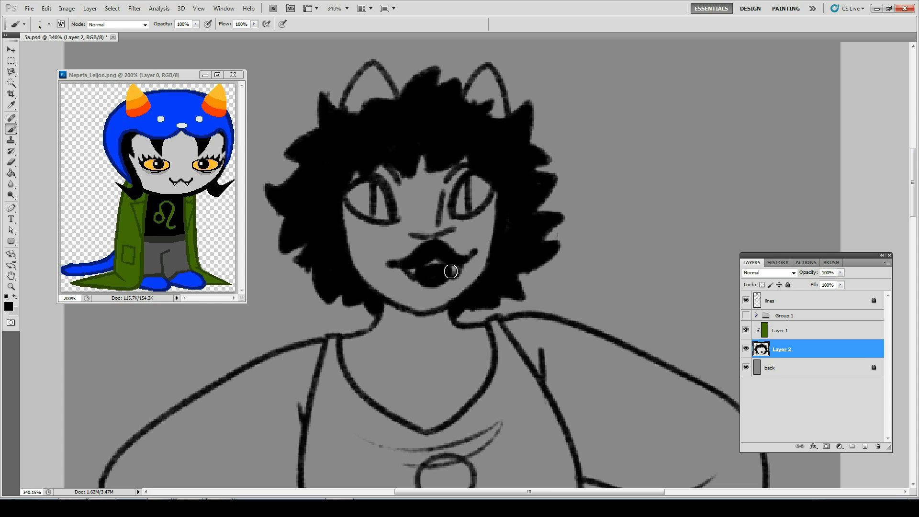
# With white, paint skin over the forehead, left eye area, chin, right cheek and neck.
pyautogui.press('x')
pyautogui.moveTo(426, 164); pyautogui.dragTo(413, 181)
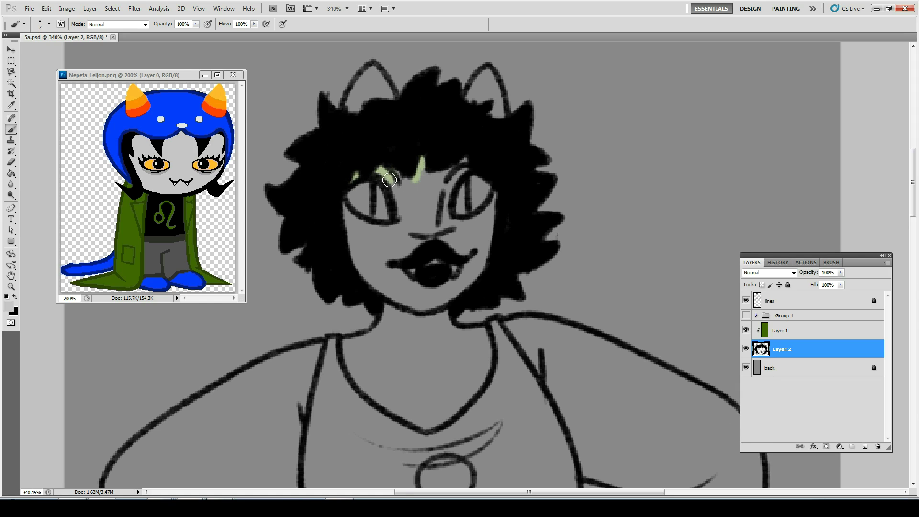
pyautogui.moveTo(389, 180)
pyautogui.mouseDown()
pyautogui.moveTo(414, 182)
pyautogui.moveTo(395, 184)
pyautogui.moveTo(403, 220)
pyautogui.moveTo(371, 226)
pyautogui.moveTo(346, 216)
pyautogui.moveTo(375, 277)
pyautogui.moveTo(410, 304)
pyautogui.moveTo(423, 301)
pyautogui.moveTo(389, 272)
pyautogui.moveTo(417, 226)
pyautogui.moveTo(388, 240)
pyautogui.moveTo(355, 223)
pyautogui.moveTo(380, 248)
pyautogui.mouseUp()
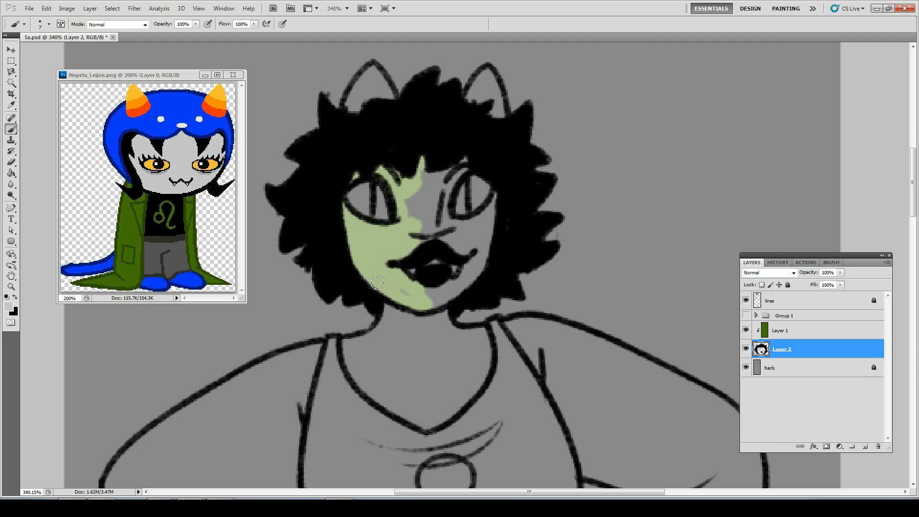
pyautogui.moveTo(427, 295)
pyautogui.mouseDown()
pyautogui.moveTo(473, 273)
pyautogui.moveTo(465, 278)
pyautogui.moveTo(483, 250)
pyautogui.moveTo(466, 281)
pyautogui.moveTo(428, 303)
pyautogui.moveTo(467, 282)
pyautogui.moveTo(489, 214)
pyautogui.moveTo(472, 248)
pyautogui.moveTo(439, 234)
pyautogui.moveTo(413, 246)
pyautogui.moveTo(424, 177)
pyautogui.moveTo(415, 195)
pyautogui.moveTo(437, 224)
pyautogui.moveTo(460, 233)
pyautogui.moveTo(493, 197)
pyautogui.moveTo(465, 240)
pyautogui.moveTo(448, 214)
pyautogui.moveTo(463, 168)
pyautogui.moveTo(436, 196)
pyautogui.mouseUp()
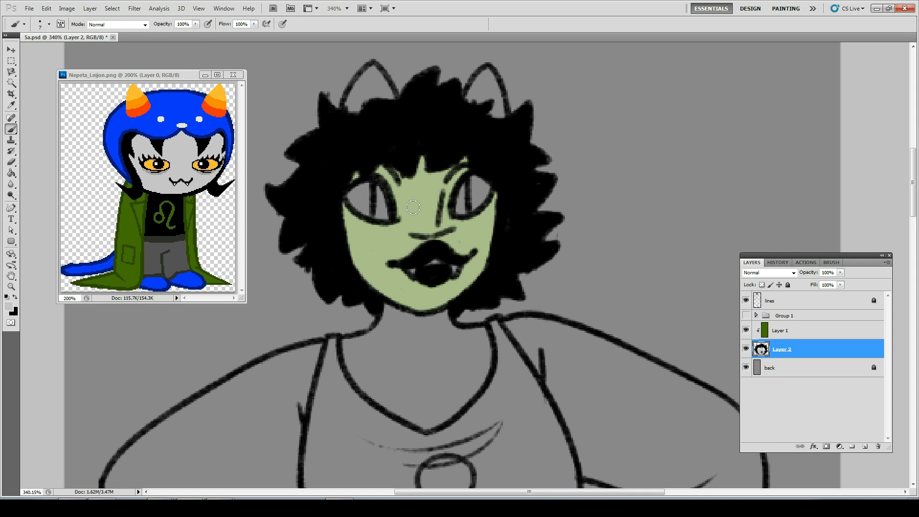
pyautogui.moveTo(407, 330)
pyautogui.mouseDown()
pyautogui.moveTo(420, 168)
pyautogui.moveTo(403, 145)
pyautogui.moveTo(357, 182)
pyautogui.moveTo(368, 181)
pyautogui.moveTo(440, 264)
pyautogui.moveTo(396, 239)
pyautogui.moveTo(383, 187)
pyautogui.moveTo(413, 186)
pyautogui.moveTo(383, 199)
pyautogui.moveTo(407, 208)
pyautogui.moveTo(410, 196)
pyautogui.moveTo(436, 239)
pyautogui.mouseUp()
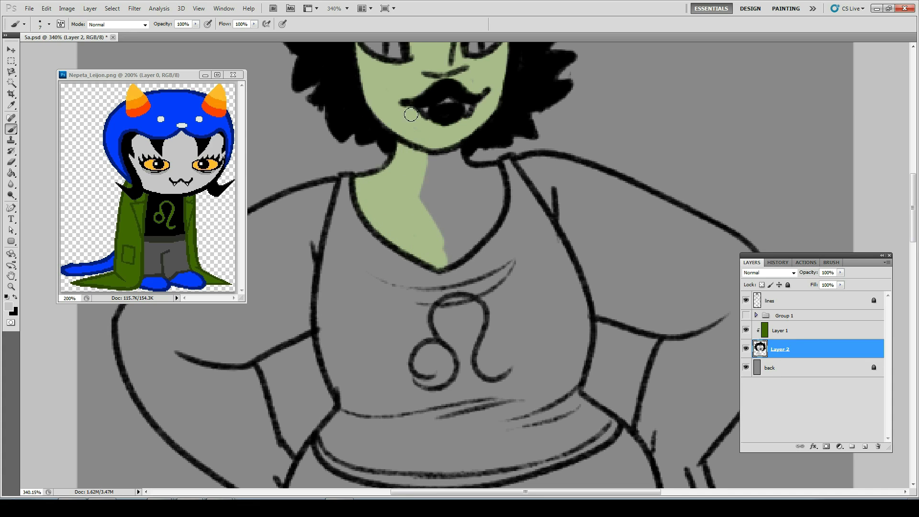
pyautogui.moveTo(474, 161)
pyautogui.mouseDown()
pyautogui.moveTo(496, 173)
pyautogui.moveTo(466, 176)
pyautogui.moveTo(453, 146)
pyautogui.moveTo(483, 172)
pyautogui.moveTo(483, 217)
pyautogui.moveTo(445, 261)
pyautogui.moveTo(501, 201)
pyautogui.moveTo(449, 249)
pyautogui.moveTo(435, 238)
pyautogui.moveTo(434, 159)
pyautogui.moveTo(489, 187)
pyautogui.moveTo(466, 183)
pyautogui.mouseUp()
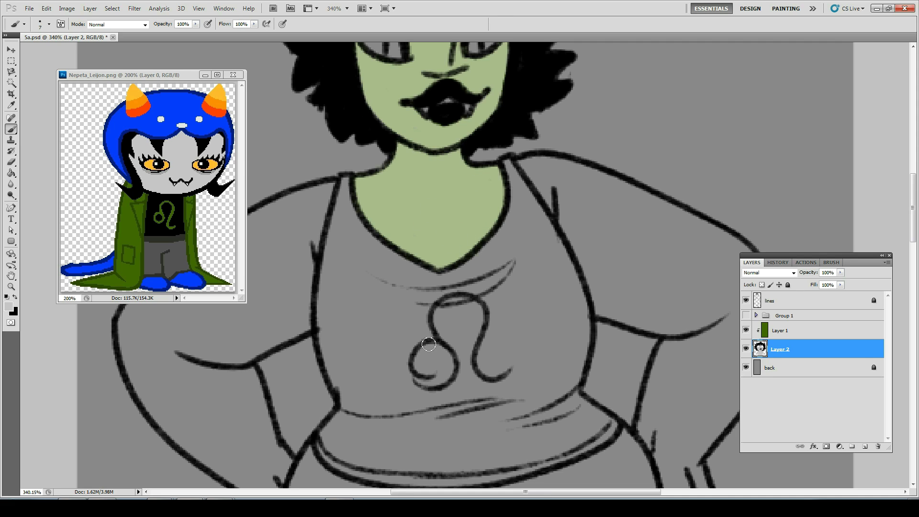
# Paint skin along the left upper arm, elbow and forearm, then the belly's left edge.
pyautogui.moveTo(343, 330); pyautogui.dragTo(527, 219)
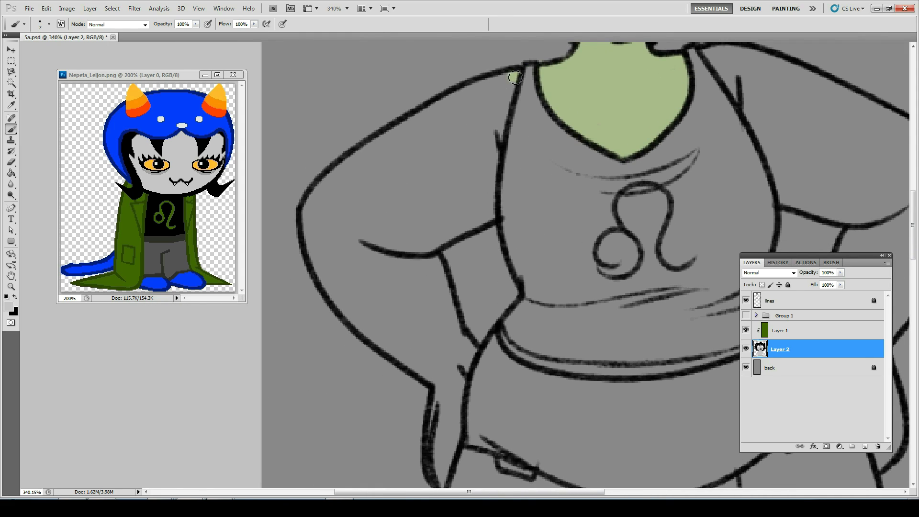
pyautogui.moveTo(515, 77)
pyautogui.mouseDown()
pyautogui.moveTo(482, 90)
pyautogui.moveTo(343, 216)
pyautogui.moveTo(493, 88)
pyautogui.moveTo(406, 130)
pyautogui.moveTo(447, 102)
pyautogui.moveTo(363, 167)
pyautogui.mouseUp()
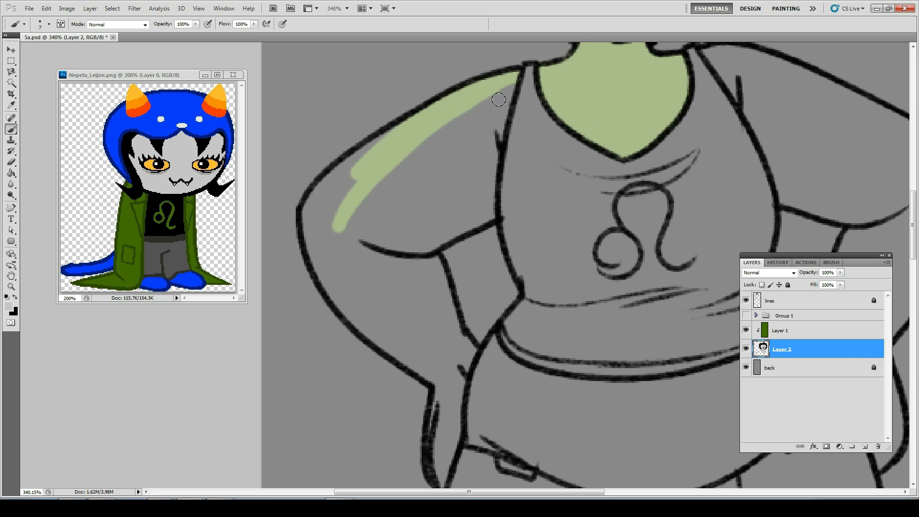
pyautogui.moveTo(513, 80)
pyautogui.mouseDown()
pyautogui.moveTo(490, 219)
pyautogui.moveTo(400, 255)
pyautogui.mouseUp()
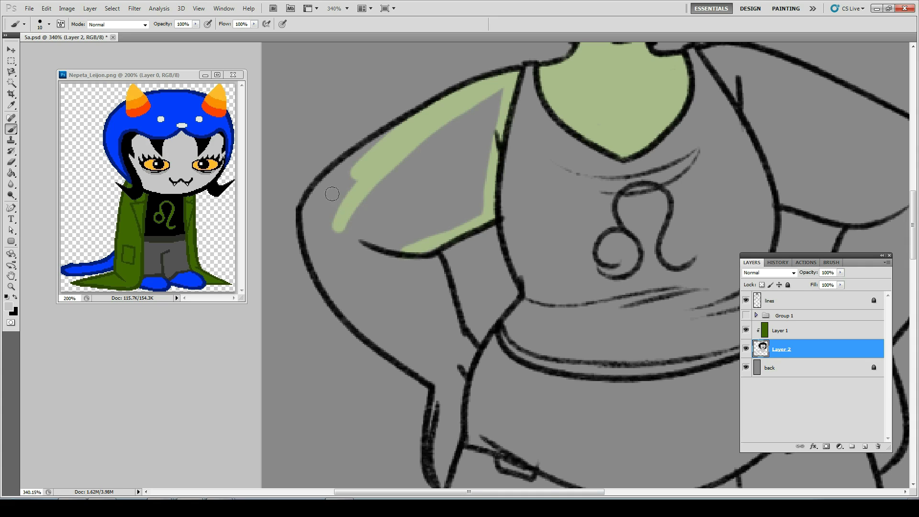
pyautogui.moveTo(332, 194)
pyautogui.mouseDown()
pyautogui.moveTo(317, 209)
pyautogui.moveTo(334, 178)
pyautogui.moveTo(376, 146)
pyautogui.moveTo(369, 151)
pyautogui.moveTo(484, 101)
pyautogui.moveTo(469, 193)
pyautogui.moveTo(484, 146)
pyautogui.moveTo(447, 223)
pyautogui.moveTo(420, 249)
pyautogui.moveTo(377, 255)
pyautogui.moveTo(380, 231)
pyautogui.moveTo(336, 239)
pyautogui.moveTo(306, 210)
pyautogui.moveTo(367, 309)
pyautogui.moveTo(443, 382)
pyautogui.moveTo(440, 480)
pyautogui.moveTo(470, 350)
pyautogui.moveTo(430, 446)
pyautogui.mouseUp()
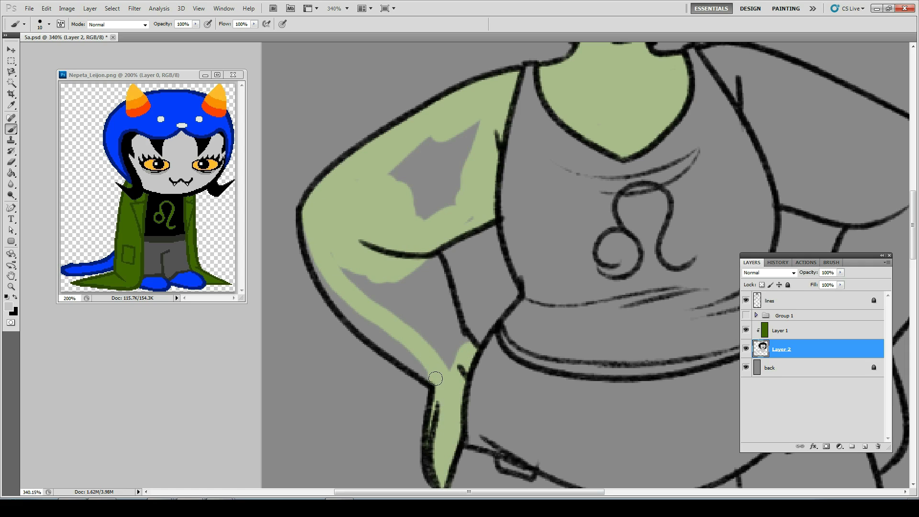
pyautogui.moveTo(435, 379)
pyautogui.mouseDown()
pyautogui.moveTo(379, 341)
pyautogui.moveTo(324, 273)
pyautogui.moveTo(313, 206)
pyautogui.moveTo(452, 127)
pyautogui.moveTo(474, 206)
pyautogui.moveTo(389, 225)
pyautogui.mouseUp()
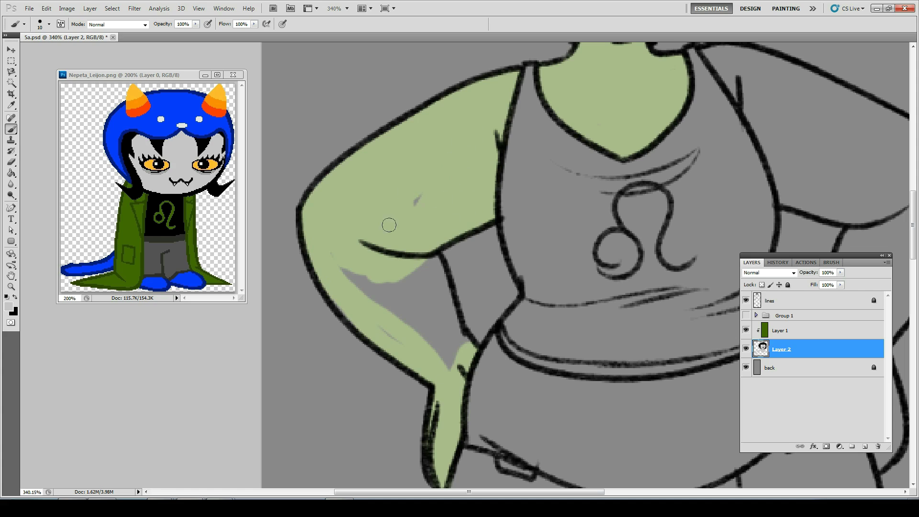
pyautogui.moveTo(340, 263)
pyautogui.mouseDown()
pyautogui.moveTo(414, 351)
pyautogui.moveTo(356, 314)
pyautogui.moveTo(330, 278)
pyautogui.moveTo(379, 289)
pyautogui.moveTo(417, 330)
pyautogui.moveTo(435, 315)
pyautogui.moveTo(427, 259)
pyautogui.moveTo(456, 343)
pyautogui.moveTo(441, 361)
pyautogui.mouseUp()
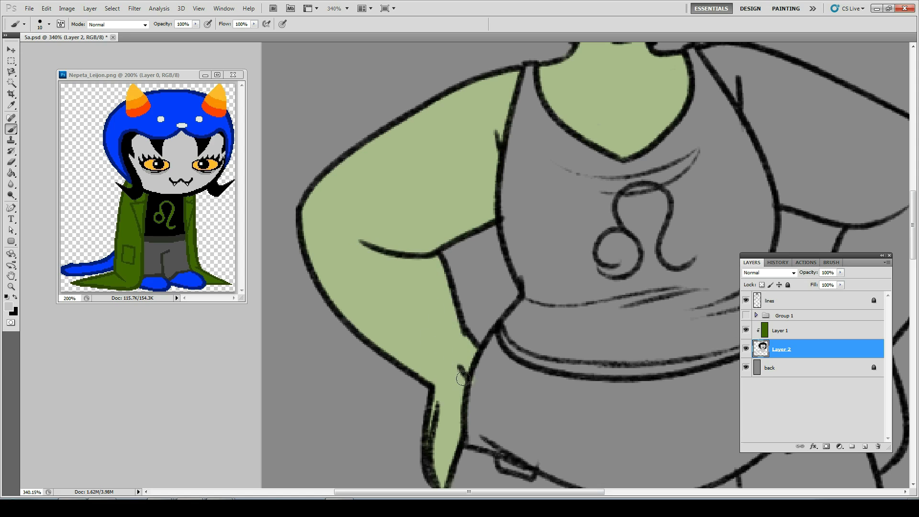
pyautogui.moveTo(517, 379); pyautogui.dragTo(393, 216)
pyautogui.moveTo(369, 179)
pyautogui.mouseDown()
pyautogui.moveTo(347, 274)
pyautogui.moveTo(366, 184)
pyautogui.moveTo(512, 229)
pyautogui.moveTo(673, 183)
pyautogui.moveTo(688, 163)
pyautogui.moveTo(584, 218)
pyautogui.moveTo(432, 225)
pyautogui.moveTo(636, 198)
pyautogui.moveTo(434, 240)
pyautogui.moveTo(368, 240)
pyautogui.moveTo(424, 271)
pyautogui.moveTo(660, 220)
pyautogui.moveTo(579, 240)
pyautogui.moveTo(568, 292)
pyautogui.moveTo(627, 239)
pyautogui.moveTo(519, 282)
pyautogui.moveTo(574, 313)
pyautogui.moveTo(515, 326)
pyautogui.moveTo(428, 305)
pyautogui.moveTo(355, 266)
pyautogui.moveTo(503, 272)
pyautogui.moveTo(537, 253)
pyautogui.moveTo(611, 289)
pyautogui.moveTo(601, 299)
pyautogui.moveTo(699, 177)
pyautogui.moveTo(711, 228)
pyautogui.moveTo(631, 285)
pyautogui.moveTo(697, 226)
pyautogui.moveTo(631, 268)
pyautogui.moveTo(489, 275)
pyautogui.moveTo(483, 298)
pyautogui.moveTo(558, 304)
pyautogui.moveTo(542, 315)
pyautogui.mouseUp()
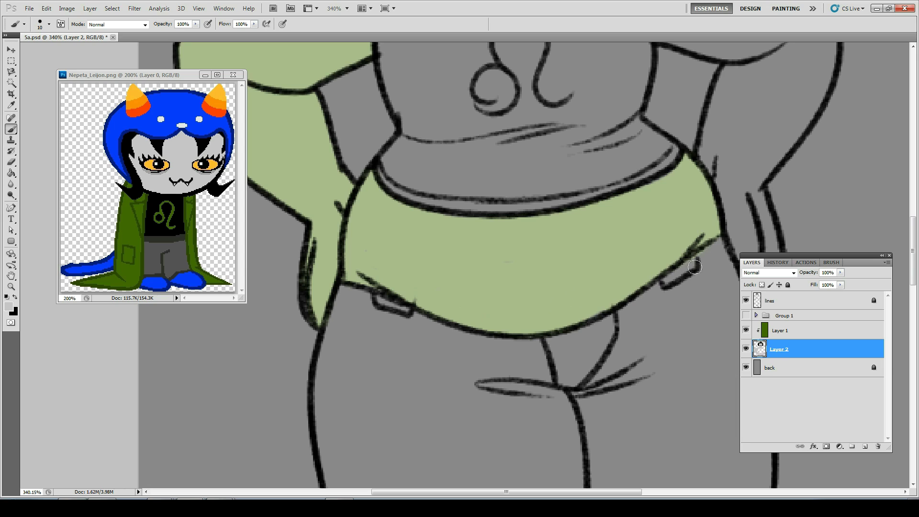
# Paint skin over the right shoulder, the notch under the sleeve, the lower arm, and both feet.
pyautogui.press('e')
pyautogui.moveTo(708, 211); pyautogui.dragTo(532, 445)
pyautogui.press('b')
pyautogui.moveTo(498, 205)
pyautogui.mouseDown()
pyautogui.moveTo(488, 180)
pyautogui.moveTo(409, 124)
pyautogui.moveTo(446, 129)
pyautogui.moveTo(456, 168)
pyautogui.moveTo(418, 134)
pyautogui.moveTo(450, 174)
pyautogui.moveTo(491, 266)
pyautogui.moveTo(421, 145)
pyautogui.moveTo(432, 120)
pyautogui.moveTo(510, 152)
pyautogui.moveTo(574, 251)
pyautogui.moveTo(539, 183)
pyautogui.moveTo(505, 253)
pyautogui.moveTo(506, 209)
pyautogui.moveTo(463, 154)
pyautogui.moveTo(569, 188)
pyautogui.moveTo(536, 161)
pyautogui.mouseUp()
pyautogui.moveTo(594, 209)
pyautogui.mouseDown()
pyautogui.moveTo(548, 273)
pyautogui.moveTo(593, 283)
pyautogui.moveTo(609, 208)
pyautogui.mouseUp()
pyautogui.moveTo(575, 324); pyautogui.dragTo(470, 262)
pyautogui.moveTo(466, 457)
pyautogui.mouseDown()
pyautogui.moveTo(442, 364)
pyautogui.moveTo(442, 383)
pyautogui.moveTo(431, 300)
pyautogui.moveTo(467, 207)
pyautogui.moveTo(463, 289)
pyautogui.moveTo(499, 235)
pyautogui.moveTo(512, 299)
pyautogui.moveTo(541, 206)
pyautogui.moveTo(513, 149)
pyautogui.moveTo(474, 125)
pyautogui.moveTo(505, 138)
pyautogui.moveTo(542, 181)
pyautogui.moveTo(546, 236)
pyautogui.moveTo(526, 245)
pyautogui.moveTo(515, 206)
pyautogui.moveTo(470, 356)
pyautogui.moveTo(474, 441)
pyautogui.moveTo(485, 458)
pyautogui.moveTo(458, 355)
pyautogui.moveTo(487, 421)
pyautogui.mouseUp()
pyautogui.scroll(-20, 478, 379)
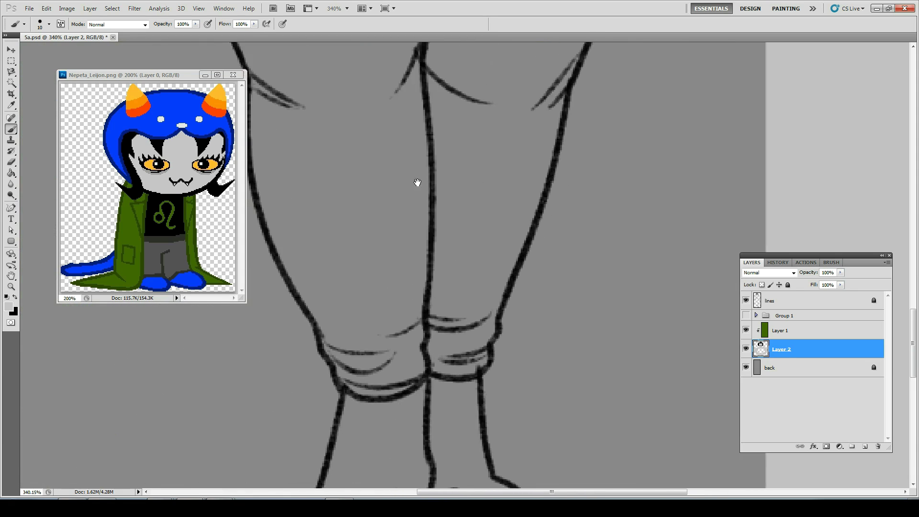
pyautogui.moveTo(469, 206)
pyautogui.mouseDown()
pyautogui.moveTo(393, 224)
pyautogui.moveTo(386, 217)
pyautogui.moveTo(409, 228)
pyautogui.moveTo(464, 206)
pyautogui.moveTo(392, 222)
pyautogui.moveTo(371, 312)
pyautogui.moveTo(358, 329)
pyautogui.moveTo(391, 232)
pyautogui.moveTo(368, 307)
pyautogui.moveTo(376, 329)
pyautogui.moveTo(399, 302)
pyautogui.moveTo(406, 268)
pyautogui.moveTo(453, 228)
pyautogui.moveTo(452, 313)
pyautogui.moveTo(437, 330)
pyautogui.moveTo(404, 330)
pyautogui.moveTo(475, 299)
pyautogui.moveTo(517, 318)
pyautogui.moveTo(549, 316)
pyautogui.moveTo(501, 333)
pyautogui.moveTo(472, 315)
pyautogui.moveTo(495, 288)
pyautogui.moveTo(468, 200)
pyautogui.moveTo(510, 205)
pyautogui.moveTo(541, 306)
pyautogui.moveTo(509, 242)
pyautogui.moveTo(497, 266)
pyautogui.mouseUp()
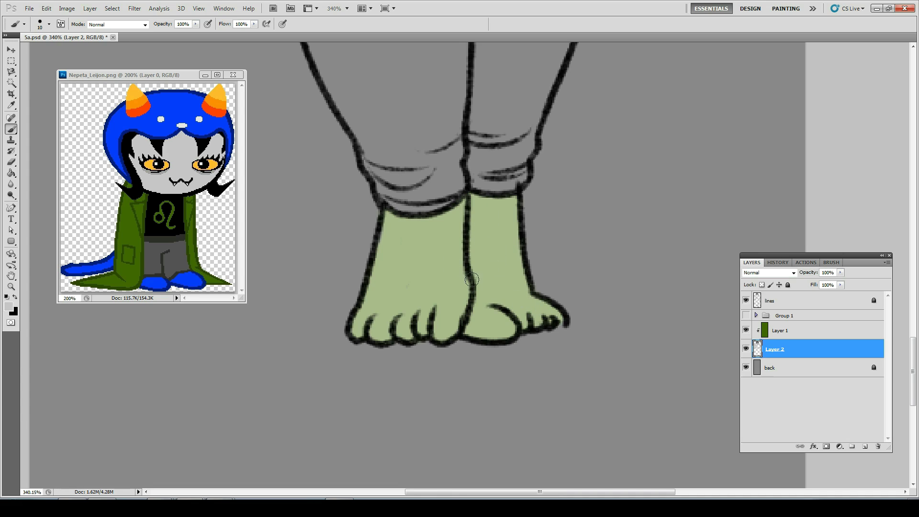
# Set the green tint layer to 50% opacity, merge it into Layer 2, and clip a new layer to it.
pyautogui.click(795, 332)
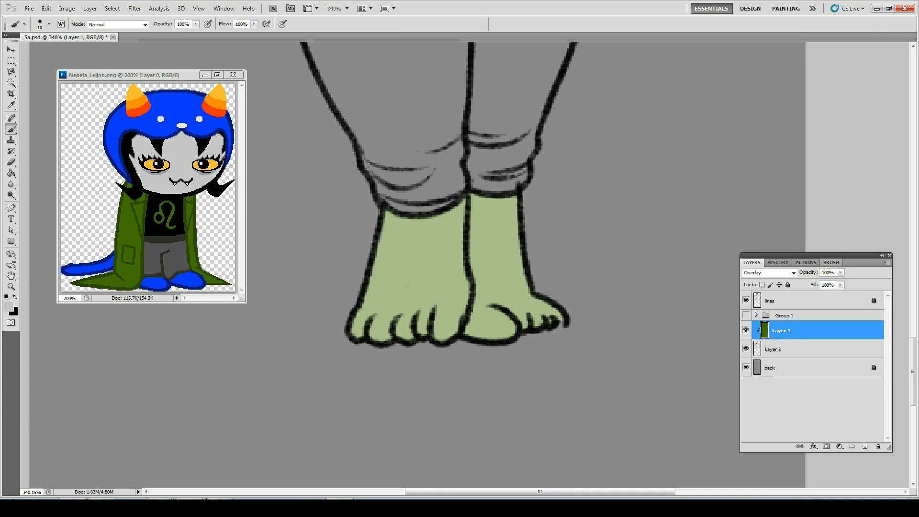
pyautogui.write('5025')
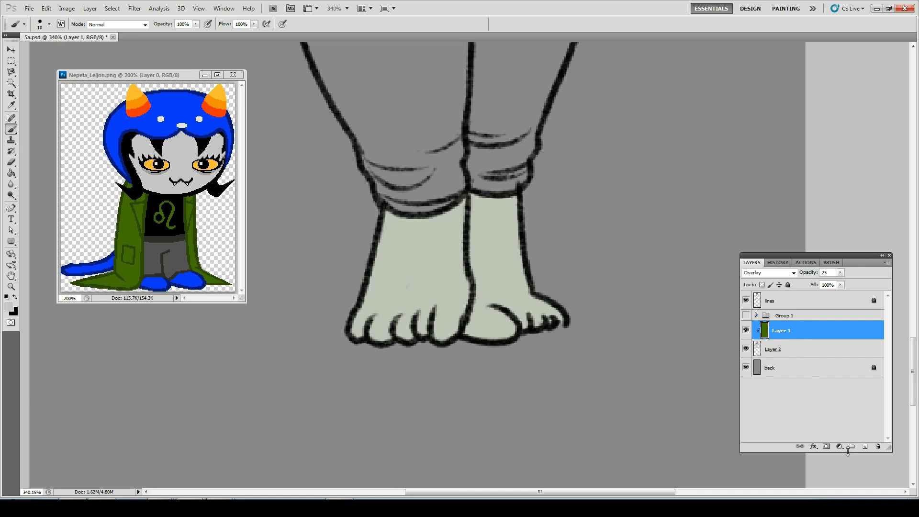
pyautogui.click(866, 447)
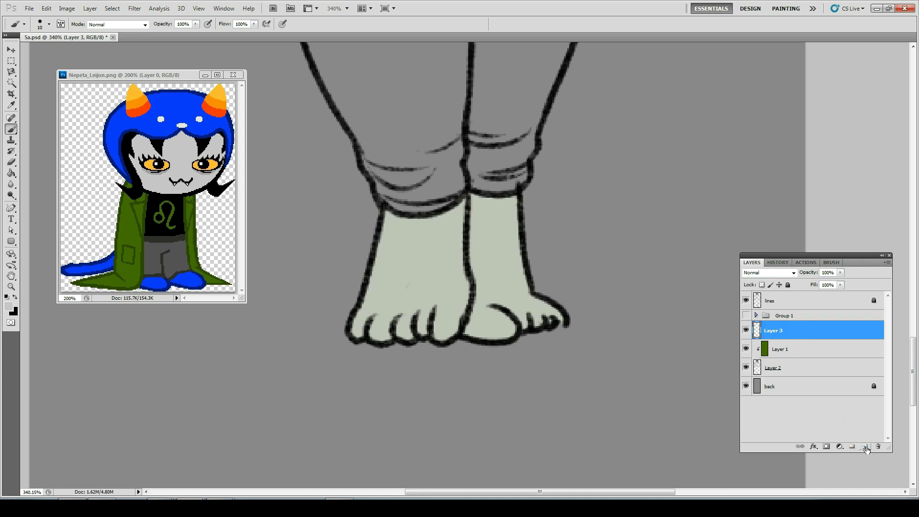
pyautogui.click(809, 368)
pyautogui.hotkey('ctrl', 'e')
pyautogui.click(783, 331)
pyautogui.hotkey('ctrl', 'alt', 'g')
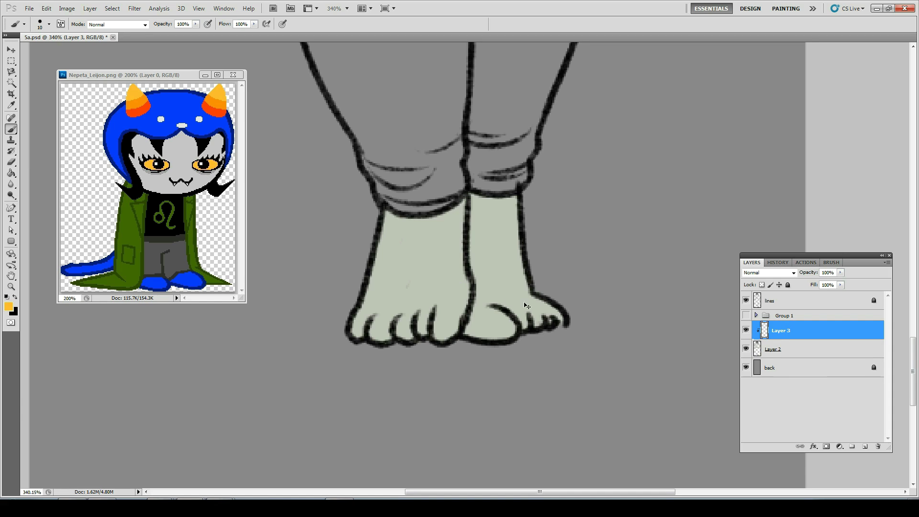
pyautogui.press('Delete')
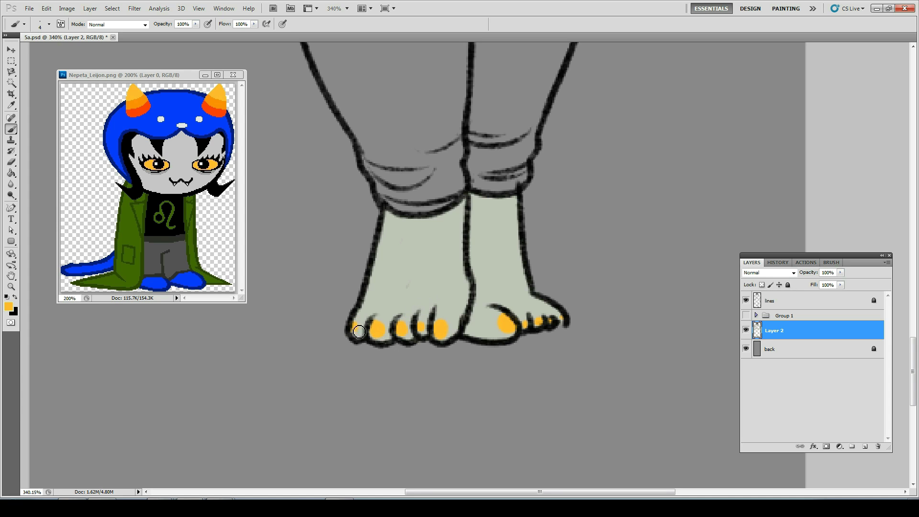
# Finish the yellow fingertip and fill both eyes with yellow.
pyautogui.scroll(10, 358, 331)
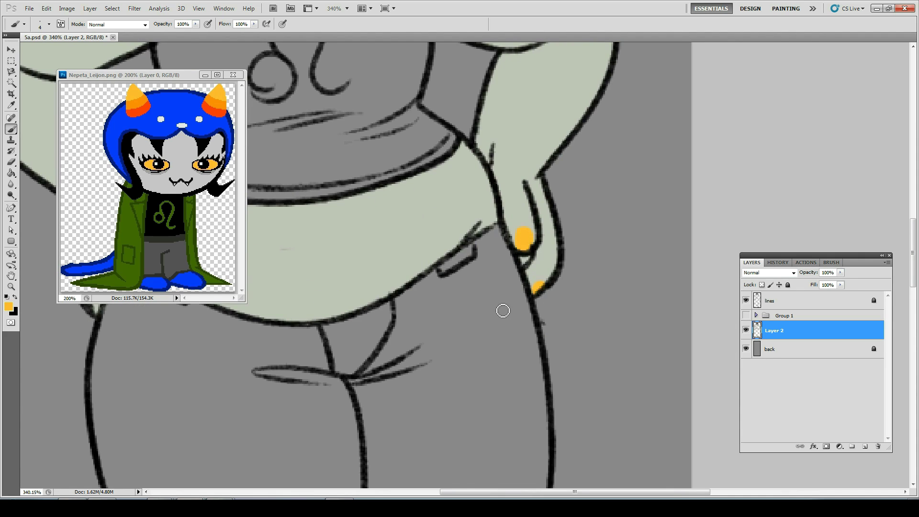
pyautogui.hscroll(-5, 503, 311)
pyautogui.moveTo(440, 343); pyautogui.dragTo(431, 330)
pyautogui.moveTo(513, 206); pyautogui.dragTo(424, 365)
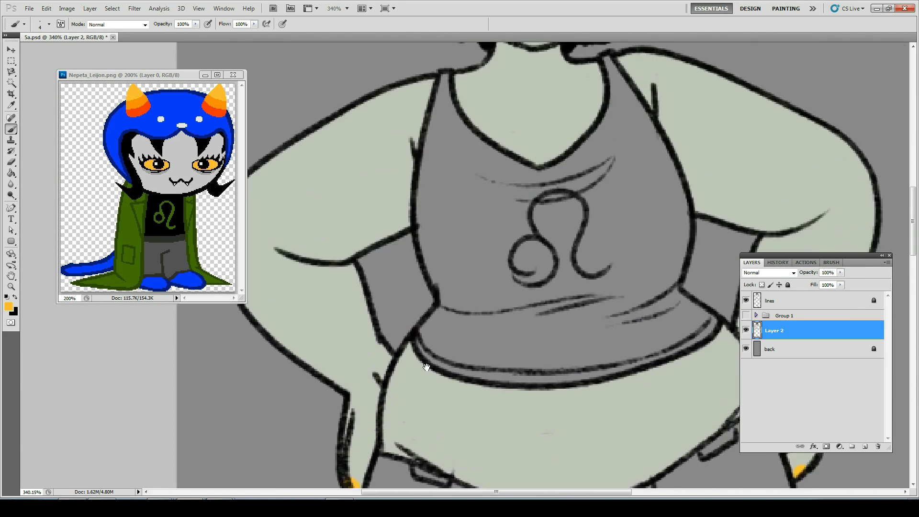
pyautogui.moveTo(507, 82); pyautogui.dragTo(429, 314)
pyautogui.moveTo(400, 173)
pyautogui.mouseDown()
pyautogui.moveTo(387, 171)
pyautogui.moveTo(402, 158)
pyautogui.moveTo(426, 191)
pyautogui.moveTo(412, 187)
pyautogui.moveTo(409, 169)
pyautogui.mouseUp()
pyautogui.moveTo(511, 155)
pyautogui.mouseDown()
pyautogui.moveTo(498, 182)
pyautogui.moveTo(507, 153)
pyautogui.moveTo(503, 183)
pyautogui.moveTo(504, 168)
pyautogui.mouseUp()
pyautogui.press('s')
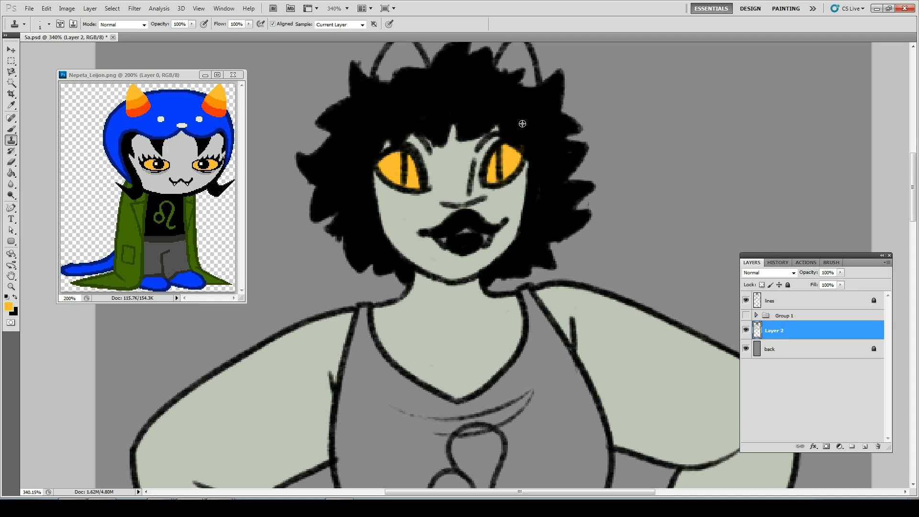
# Paint orange along the inner edges of both cat ears.
pyautogui.press('b')
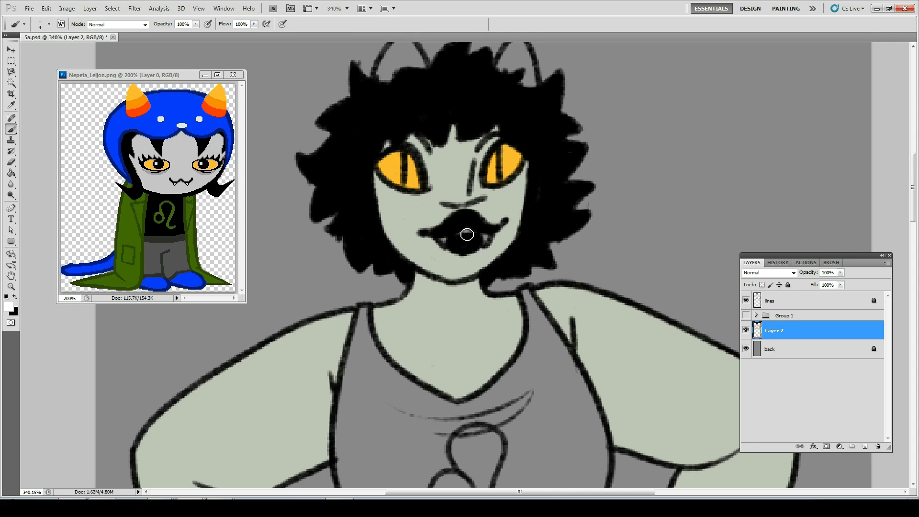
pyautogui.moveTo(451, 152); pyautogui.dragTo(474, 233)
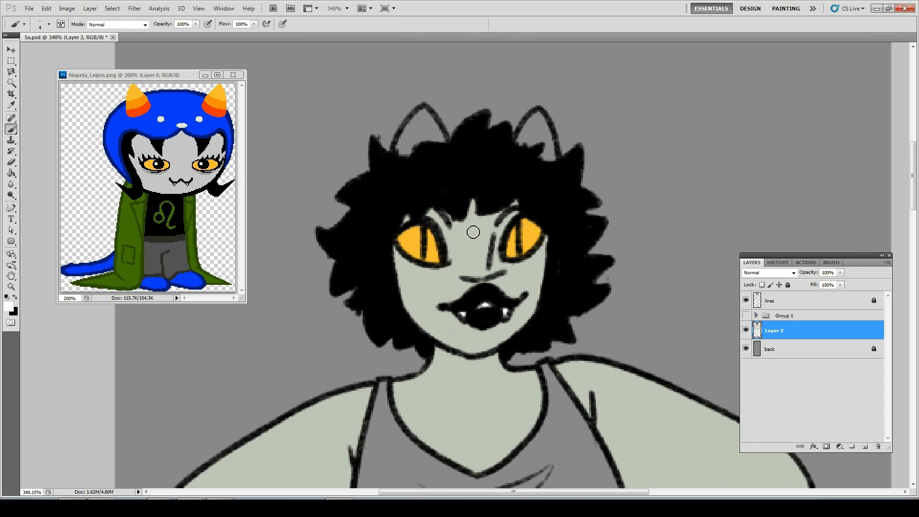
pyautogui.moveTo(422, 120)
pyautogui.mouseDown()
pyautogui.moveTo(406, 139)
pyautogui.moveTo(444, 141)
pyautogui.moveTo(421, 120)
pyautogui.moveTo(436, 125)
pyautogui.mouseUp()
pyautogui.moveTo(541, 115)
pyautogui.mouseDown()
pyautogui.moveTo(519, 144)
pyautogui.moveTo(561, 149)
pyautogui.mouseUp()
pyautogui.press('e')
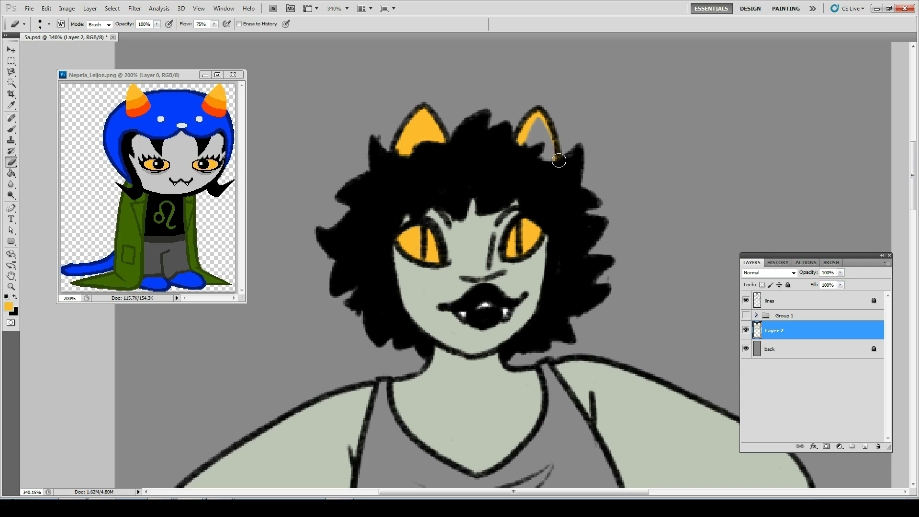
pyautogui.press('s')
pyautogui.press('v')
pyautogui.press('b')
pyautogui.moveTo(556, 160)
pyautogui.mouseDown()
pyautogui.moveTo(527, 144)
pyautogui.moveTo(535, 123)
pyautogui.moveTo(546, 137)
pyautogui.mouseUp()
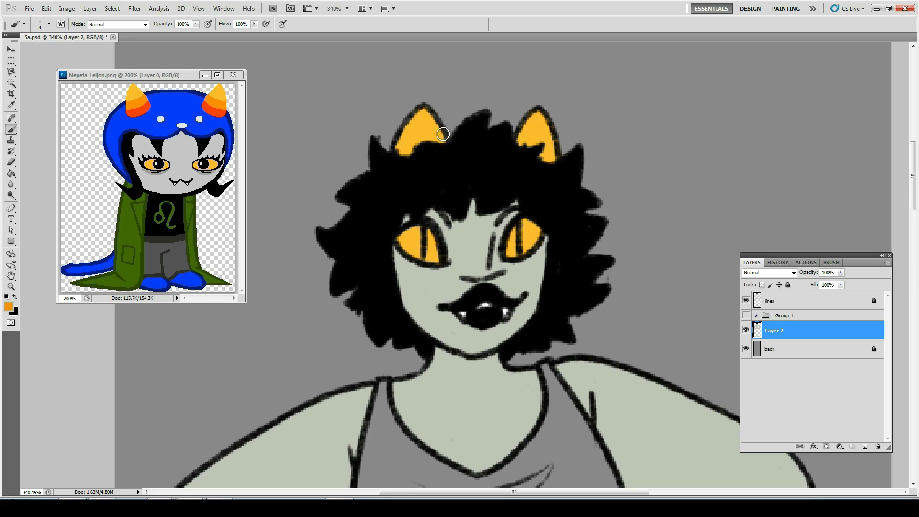
# Add darker orange ear bands and red-orange bases, erase stray colour, and save.
pyautogui.moveTo(444, 134)
pyautogui.mouseDown()
pyautogui.moveTo(404, 143)
pyautogui.moveTo(412, 159)
pyautogui.moveTo(445, 136)
pyautogui.moveTo(416, 153)
pyautogui.mouseUp()
pyautogui.moveTo(523, 134); pyautogui.dragTo(552, 152)
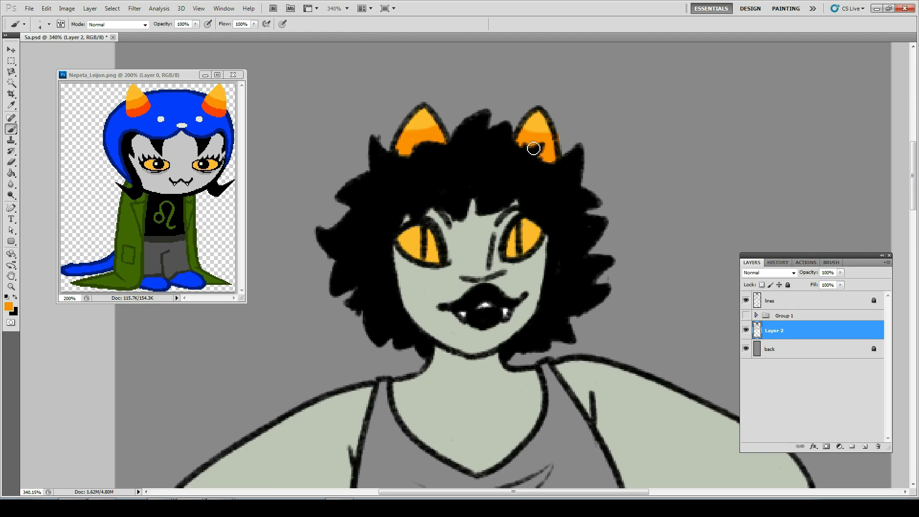
pyautogui.press('e')
pyautogui.moveTo(372, 140)
pyautogui.mouseDown()
pyautogui.moveTo(404, 156)
pyautogui.moveTo(444, 148)
pyautogui.mouseUp()
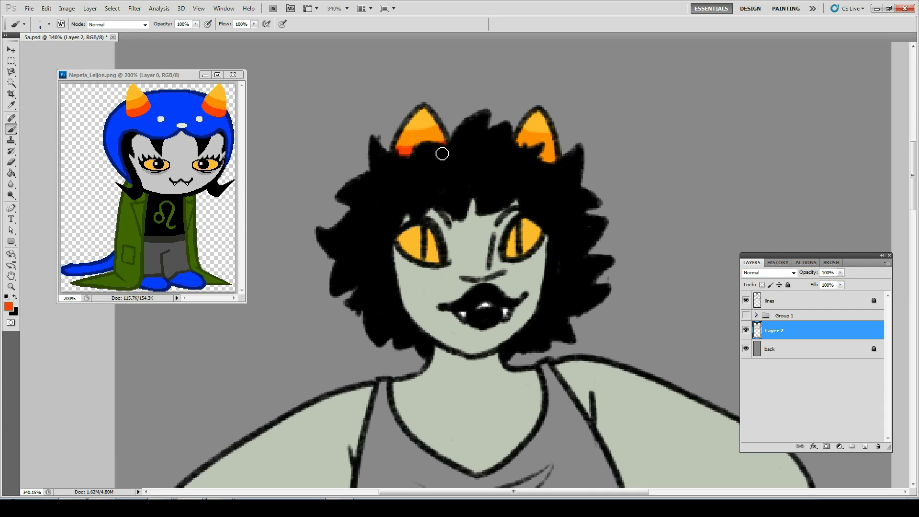
pyautogui.moveTo(542, 159); pyautogui.dragTo(540, 162)
pyautogui.hotkey('ctrl', '0')
pyautogui.hotkey('ctrl', 's')
pyautogui.hotkey('ctrl', '0')
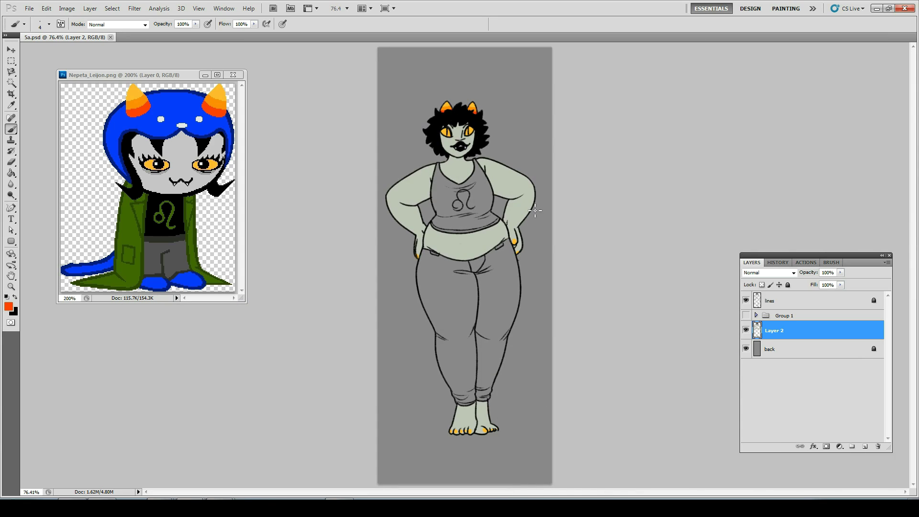
# Sample the coat green from the reference and paint the straps, neckline and chest of the tank top.
pyautogui.keyDown('alt'); pyautogui.click(123, 224); pyautogui.keyUp('alt')
pyautogui.moveTo(459, 193); pyautogui.dragTo(540, 261)
pyautogui.moveTo(505, 207); pyautogui.dragTo(484, 267)
pyautogui.moveTo(365, 159)
pyautogui.mouseDown()
pyautogui.moveTo(361, 218)
pyautogui.moveTo(372, 329)
pyautogui.moveTo(353, 352)
pyautogui.moveTo(362, 193)
pyautogui.moveTo(350, 263)
pyautogui.moveTo(364, 193)
pyautogui.moveTo(384, 268)
pyautogui.moveTo(368, 183)
pyautogui.moveTo(377, 209)
pyautogui.moveTo(437, 239)
pyautogui.moveTo(394, 217)
pyautogui.moveTo(458, 235)
pyautogui.mouseUp()
pyautogui.press(']')
pyautogui.press(']')
pyautogui.click(481, 150)
pyautogui.moveTo(481, 150)
pyautogui.mouseDown()
pyautogui.moveTo(492, 177)
pyautogui.moveTo(458, 233)
pyautogui.moveTo(448, 230)
pyautogui.moveTo(492, 173)
pyautogui.moveTo(455, 298)
pyautogui.moveTo(350, 355)
pyautogui.moveTo(385, 368)
pyautogui.moveTo(369, 365)
pyautogui.moveTo(556, 335)
pyautogui.moveTo(483, 372)
pyautogui.moveTo(403, 374)
pyautogui.moveTo(552, 336)
pyautogui.moveTo(527, 319)
pyautogui.moveTo(529, 287)
pyautogui.moveTo(497, 178)
pyautogui.moveTo(526, 257)
pyautogui.moveTo(532, 305)
pyautogui.moveTo(514, 203)
pyautogui.moveTo(536, 257)
pyautogui.moveTo(531, 327)
pyautogui.moveTo(475, 354)
pyautogui.moveTo(516, 361)
pyautogui.moveTo(471, 374)
pyautogui.moveTo(374, 358)
pyautogui.moveTo(383, 350)
pyautogui.moveTo(385, 250)
pyautogui.moveTo(442, 270)
pyautogui.moveTo(482, 259)
pyautogui.moveTo(508, 197)
pyautogui.mouseUp()
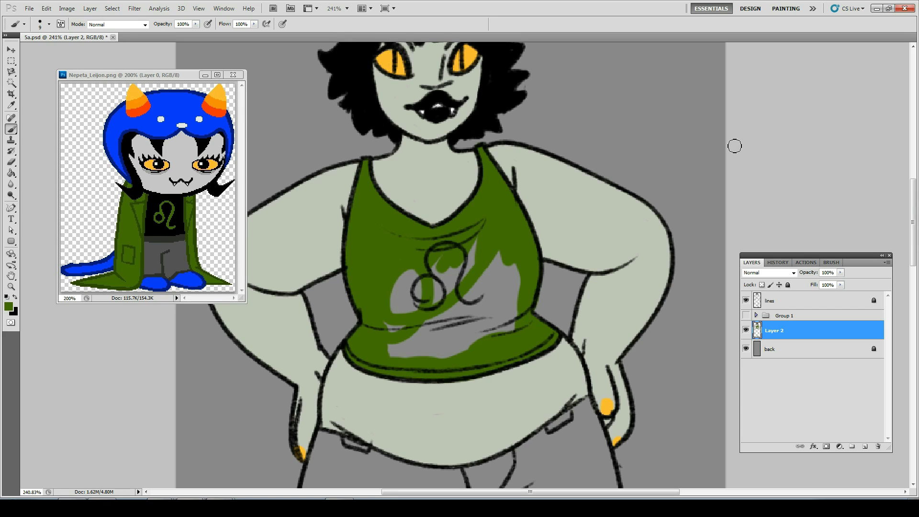
pyautogui.moveTo(471, 271)
pyautogui.mouseDown()
pyautogui.moveTo(440, 270)
pyautogui.moveTo(408, 295)
pyautogui.moveTo(390, 340)
pyautogui.moveTo(433, 325)
pyautogui.moveTo(472, 289)
pyautogui.moveTo(465, 274)
pyautogui.moveTo(432, 319)
pyautogui.moveTo(451, 312)
pyautogui.moveTo(493, 326)
pyautogui.moveTo(517, 277)
pyautogui.moveTo(493, 292)
pyautogui.mouseUp()
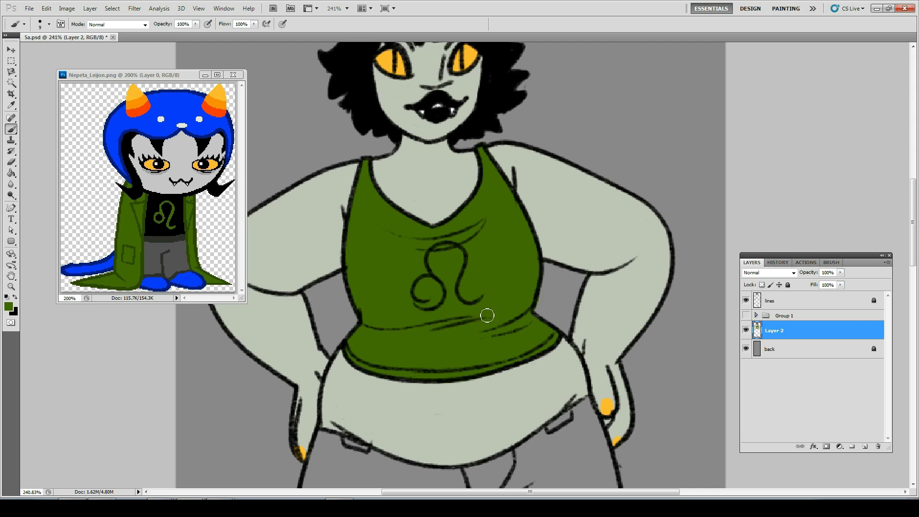
# Block in the pants and waistband in dark grey, cloning skin over the overspill.
pyautogui.moveTo(449, 367); pyautogui.dragTo(464, 338)
pyautogui.moveTo(472, 405); pyautogui.dragTo(450, 123)
pyautogui.moveTo(454, 198); pyautogui.dragTo(469, 255)
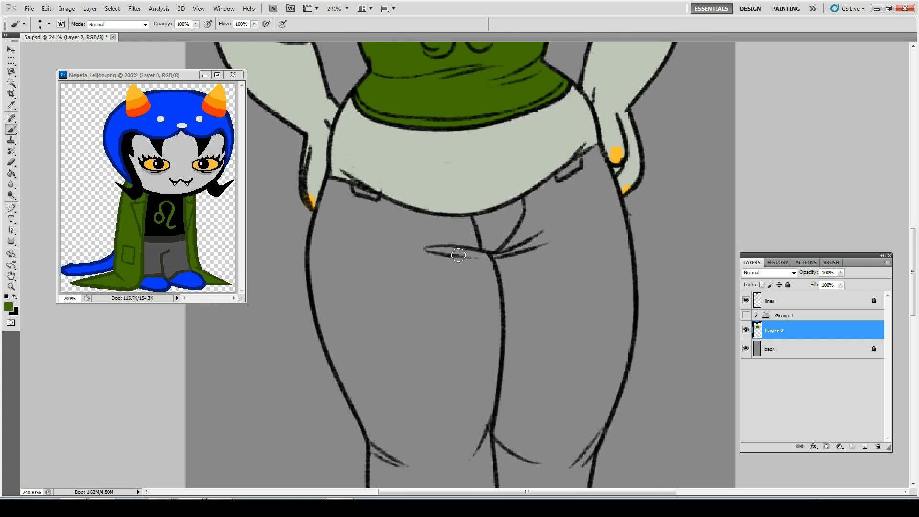
pyautogui.moveTo(381, 238)
pyautogui.mouseDown()
pyautogui.moveTo(381, 259)
pyautogui.moveTo(367, 241)
pyautogui.mouseUp()
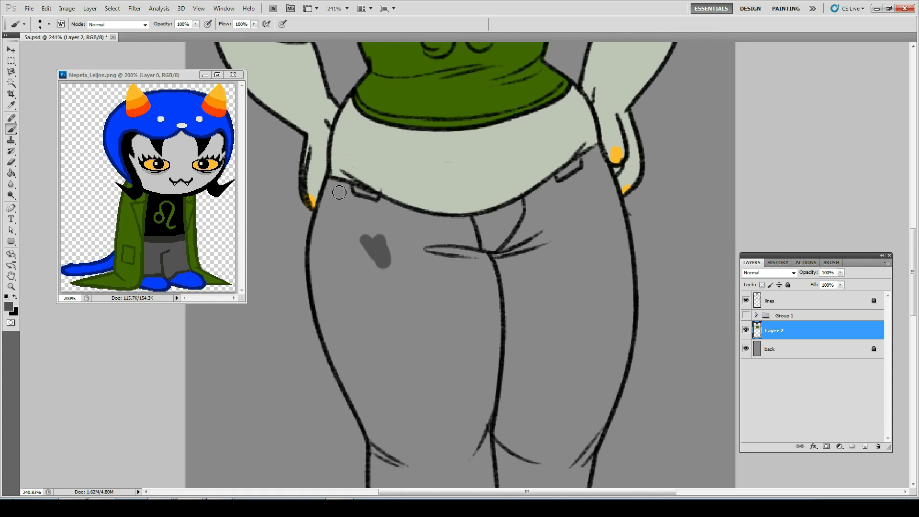
pyautogui.moveTo(330, 182)
pyautogui.mouseDown()
pyautogui.moveTo(337, 309)
pyautogui.moveTo(335, 186)
pyautogui.moveTo(446, 224)
pyautogui.moveTo(382, 204)
pyautogui.moveTo(344, 287)
pyautogui.moveTo(336, 231)
pyautogui.mouseUp()
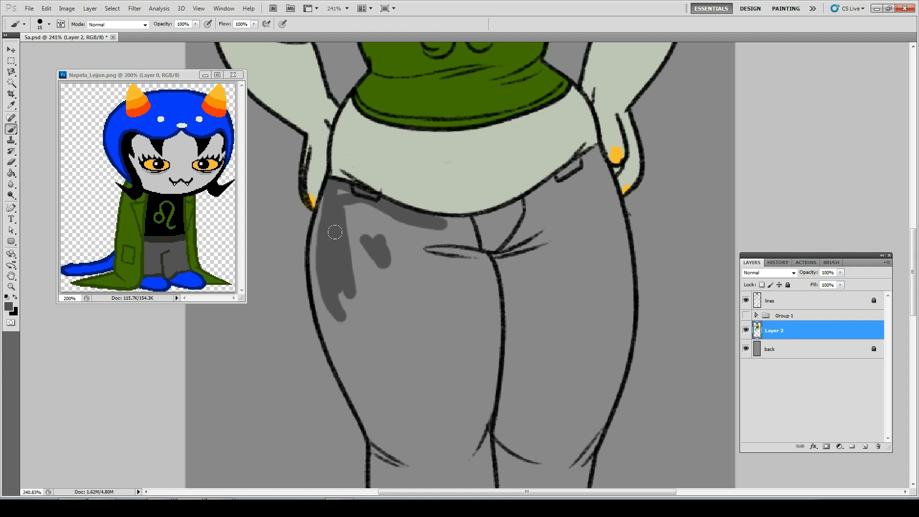
pyautogui.moveTo(316, 196)
pyautogui.mouseDown()
pyautogui.moveTo(318, 259)
pyautogui.moveTo(379, 396)
pyautogui.moveTo(380, 442)
pyautogui.moveTo(316, 295)
pyautogui.moveTo(325, 216)
pyautogui.moveTo(344, 201)
pyautogui.moveTo(426, 224)
pyautogui.moveTo(543, 211)
pyautogui.mouseUp()
pyautogui.moveTo(586, 153)
pyautogui.mouseDown()
pyautogui.moveTo(541, 192)
pyautogui.moveTo(490, 216)
pyautogui.moveTo(431, 223)
pyautogui.mouseUp()
pyautogui.press('s')
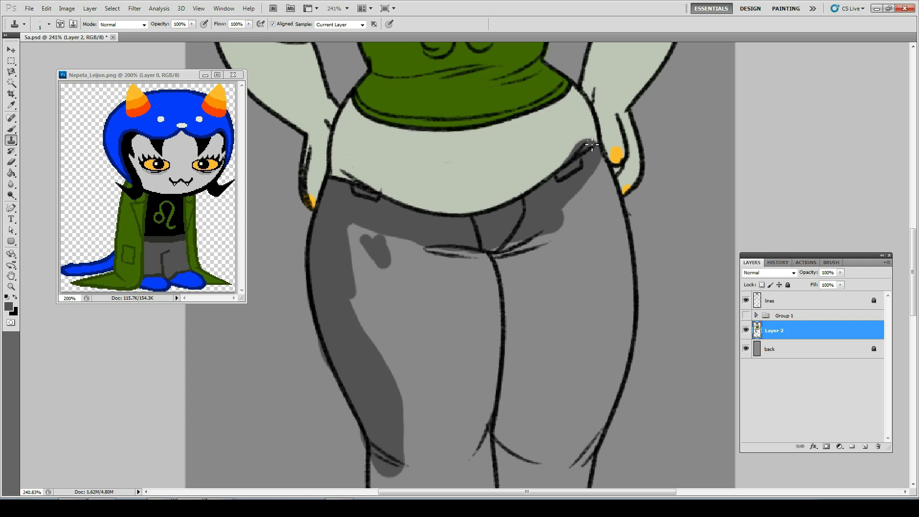
pyautogui.press(']')
pyautogui.press(']')
pyautogui.press(']')
pyautogui.press(']')
pyautogui.press(']')
pyautogui.press(']')
pyautogui.press(']')
pyautogui.press(']')
pyautogui.moveTo(584, 146)
pyautogui.mouseDown()
pyautogui.moveTo(592, 141)
pyautogui.moveTo(570, 154)
pyautogui.mouseUp()
pyautogui.press('b')
# Bucket-fill the grey pants green and erase the overspill beside the left leg.
pyautogui.press('g')
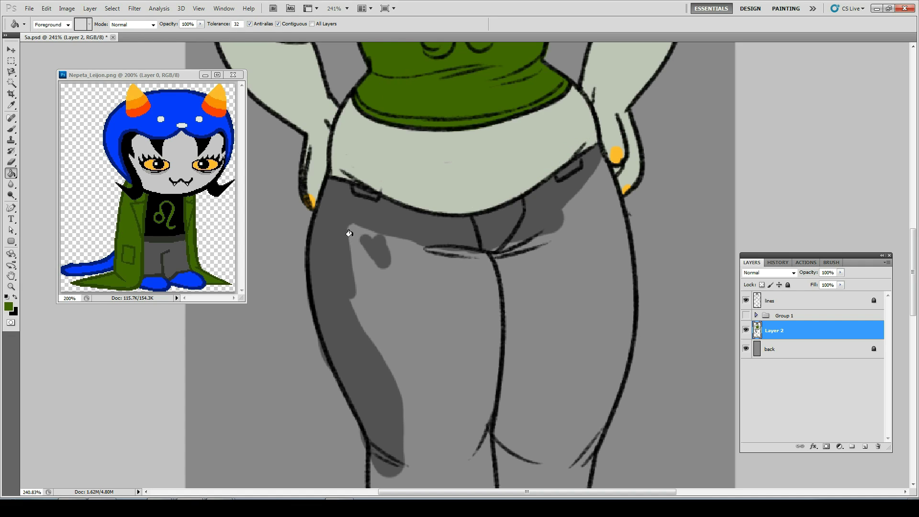
pyautogui.click(340, 235)
pyautogui.press('b')
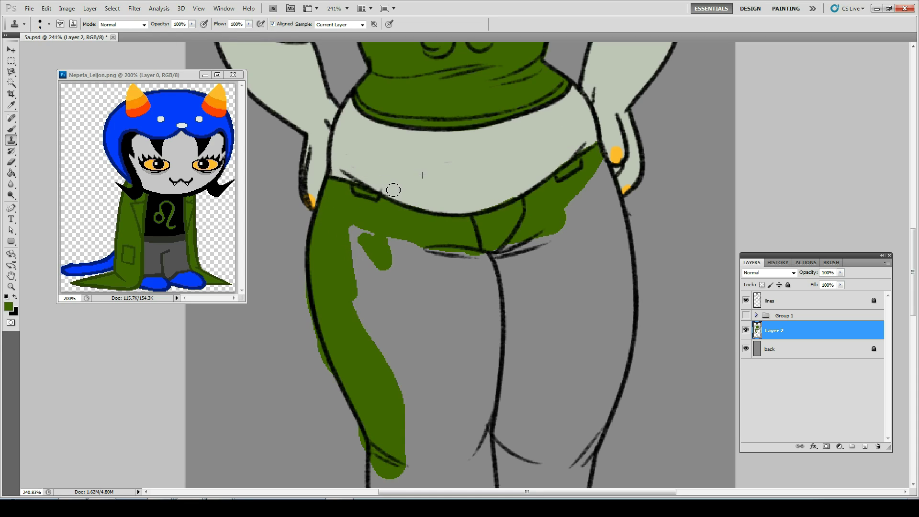
pyautogui.press('e')
pyautogui.moveTo(325, 383); pyautogui.dragTo(304, 295)
pyautogui.moveTo(361, 417)
pyautogui.mouseDown()
pyautogui.moveTo(341, 283)
pyautogui.moveTo(339, 313)
pyautogui.mouseUp()
pyautogui.press('b')
# Brush green over the thighs, right leg and left knee to close the remaining gaps.
pyautogui.moveTo(352, 204)
pyautogui.mouseDown()
pyautogui.moveTo(345, 126)
pyautogui.moveTo(355, 96)
pyautogui.moveTo(450, 107)
pyautogui.moveTo(376, 220)
pyautogui.moveTo(485, 289)
pyautogui.moveTo(516, 154)
pyautogui.mouseUp()
pyautogui.moveTo(538, 103); pyautogui.dragTo(486, 251)
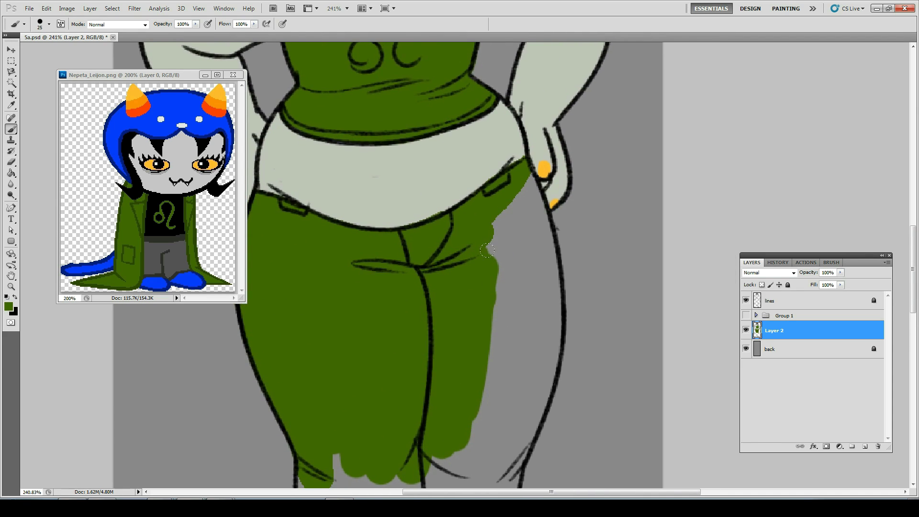
pyautogui.moveTo(512, 175)
pyautogui.mouseDown()
pyautogui.moveTo(524, 207)
pyautogui.moveTo(492, 209)
pyautogui.mouseUp()
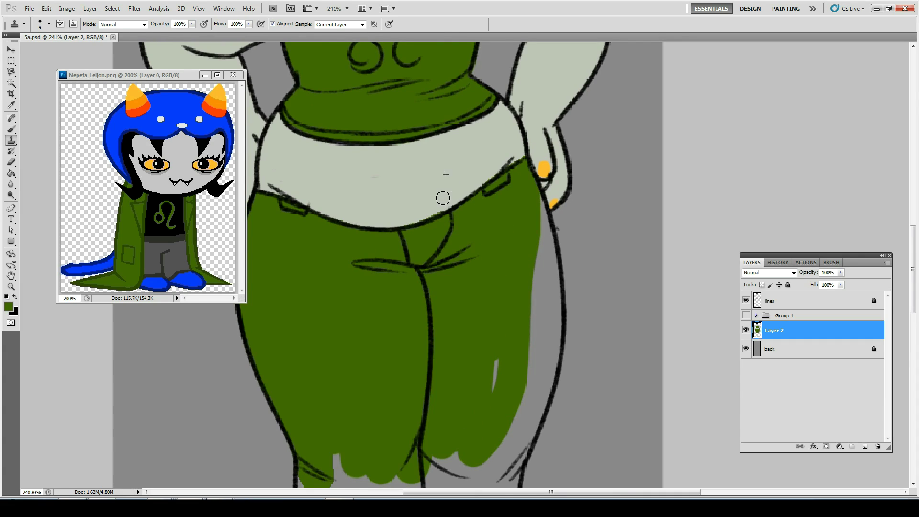
pyautogui.press('v')
pyautogui.press('b')
pyautogui.moveTo(536, 201)
pyautogui.mouseDown()
pyautogui.moveTo(520, 195)
pyautogui.moveTo(479, 448)
pyautogui.moveTo(528, 301)
pyautogui.moveTo(533, 357)
pyautogui.moveTo(538, 350)
pyautogui.moveTo(506, 361)
pyautogui.moveTo(494, 386)
pyautogui.mouseUp()
pyautogui.moveTo(457, 426); pyautogui.dragTo(502, 184)
pyautogui.moveTo(380, 225)
pyautogui.mouseDown()
pyautogui.moveTo(360, 249)
pyautogui.moveTo(398, 369)
pyautogui.moveTo(417, 424)
pyautogui.moveTo(445, 426)
pyautogui.moveTo(496, 398)
pyautogui.moveTo(546, 253)
pyautogui.moveTo(488, 352)
pyautogui.moveTo(396, 377)
pyautogui.moveTo(359, 313)
pyautogui.moveTo(417, 210)
pyautogui.moveTo(506, 206)
pyautogui.mouseUp()
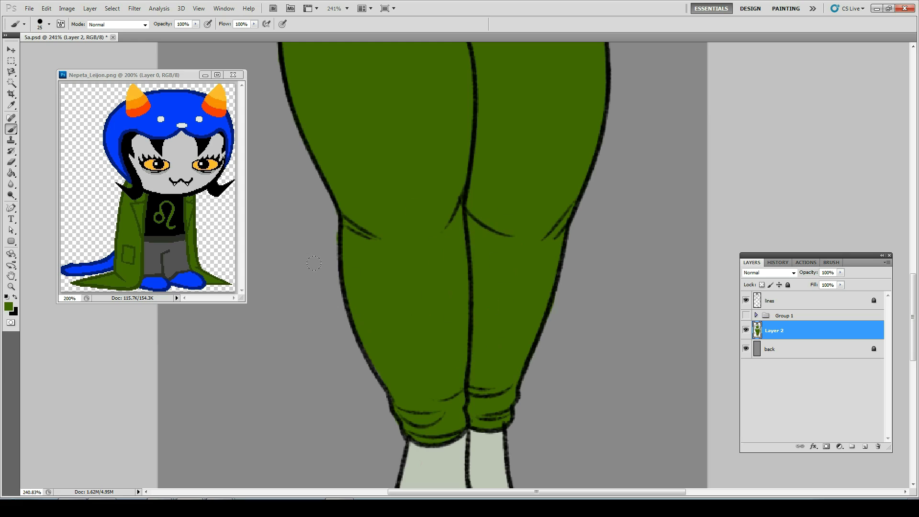
pyautogui.press('e')
pyautogui.hotkey('ctrl', '0')
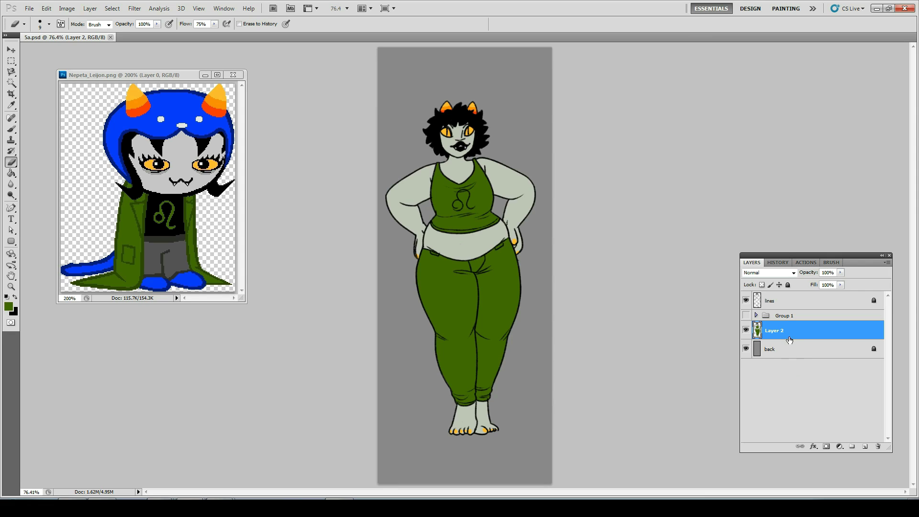
# Add a new layer and load the CatsTracks brushes, choosing the 640 px tracks brush.
pyautogui.click(865, 448)
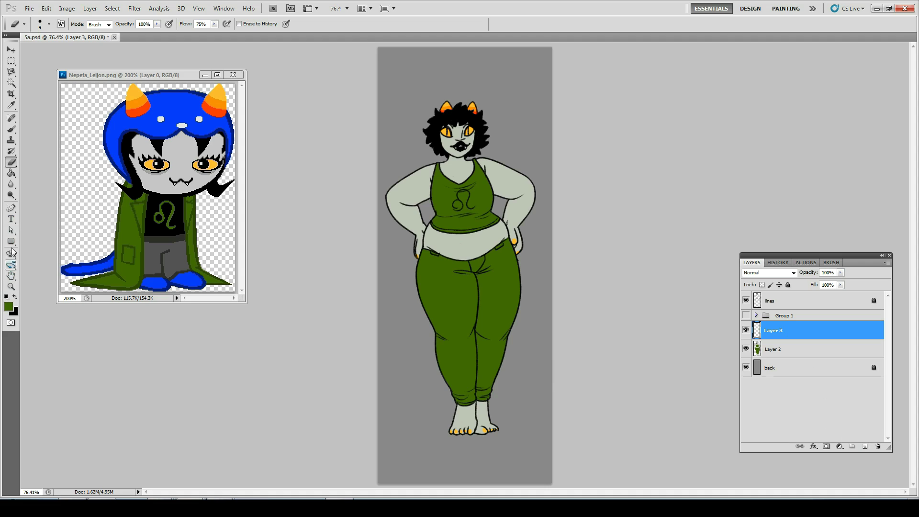
pyautogui.rightClick(435, 239)
pyautogui.click(549, 248)
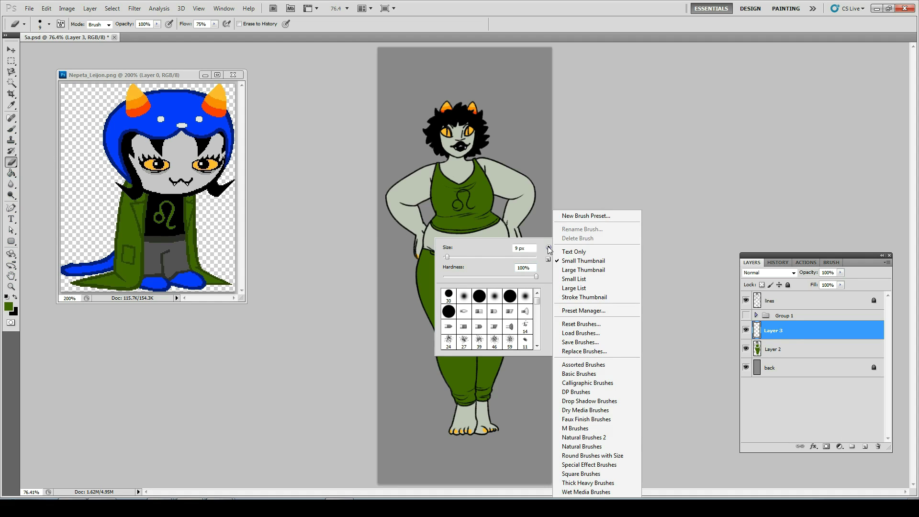
pyautogui.click(601, 338)
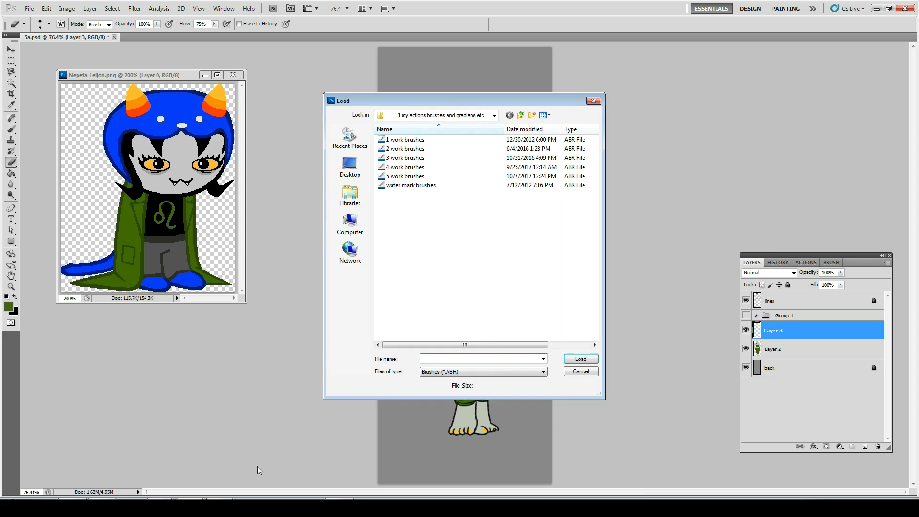
pyautogui.click(521, 115)
pyautogui.click(428, 240)
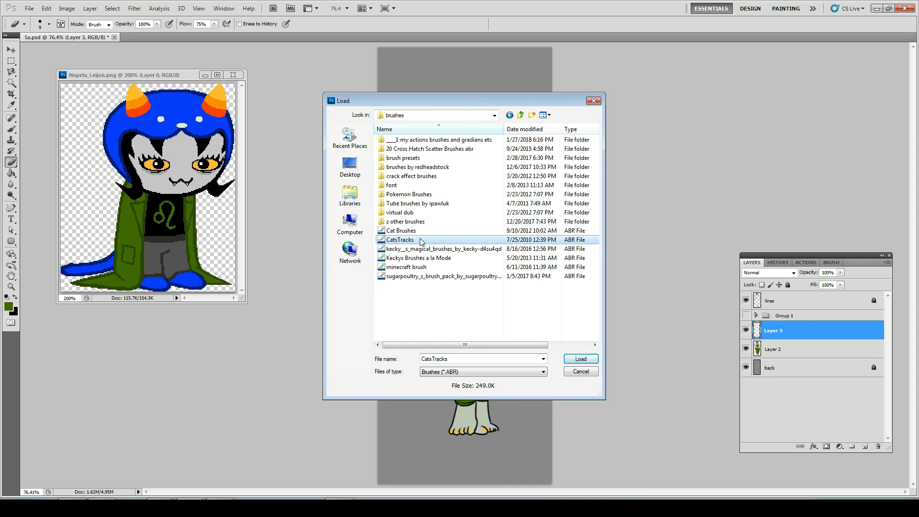
pyautogui.click(581, 360)
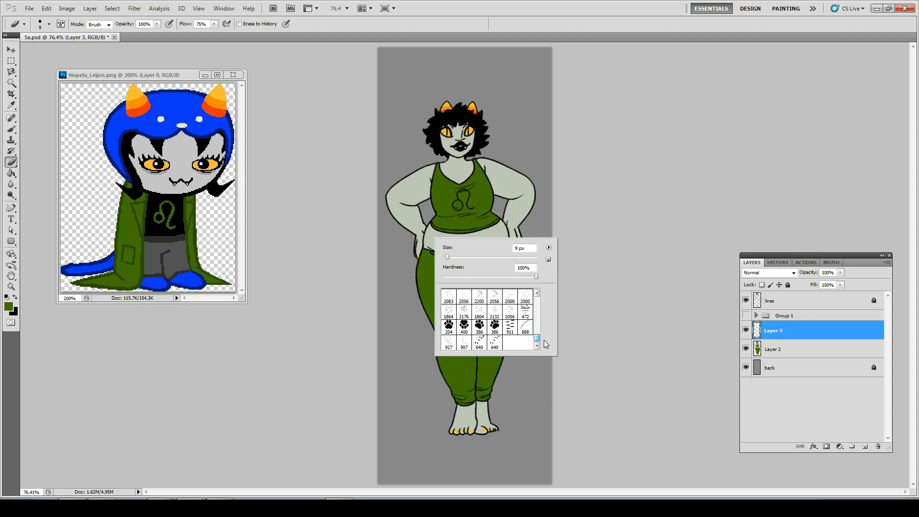
pyautogui.click(483, 346)
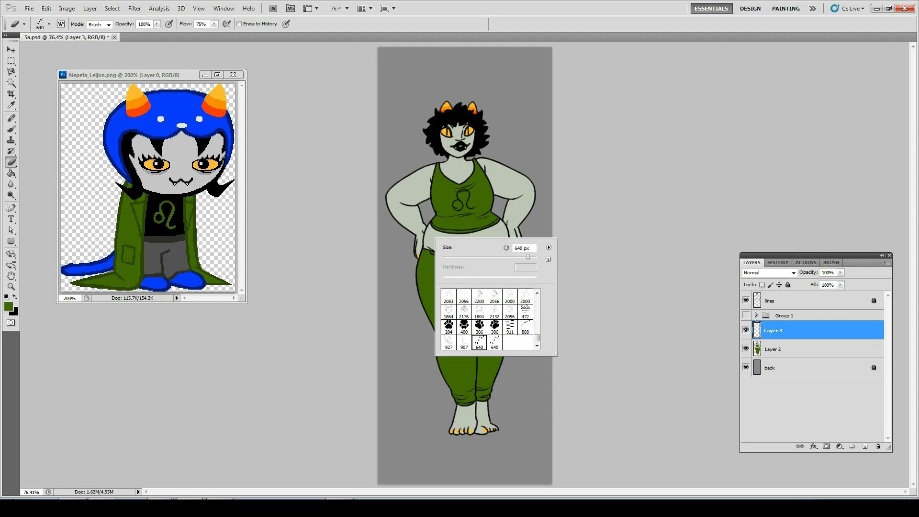
pyautogui.click(552, 13)
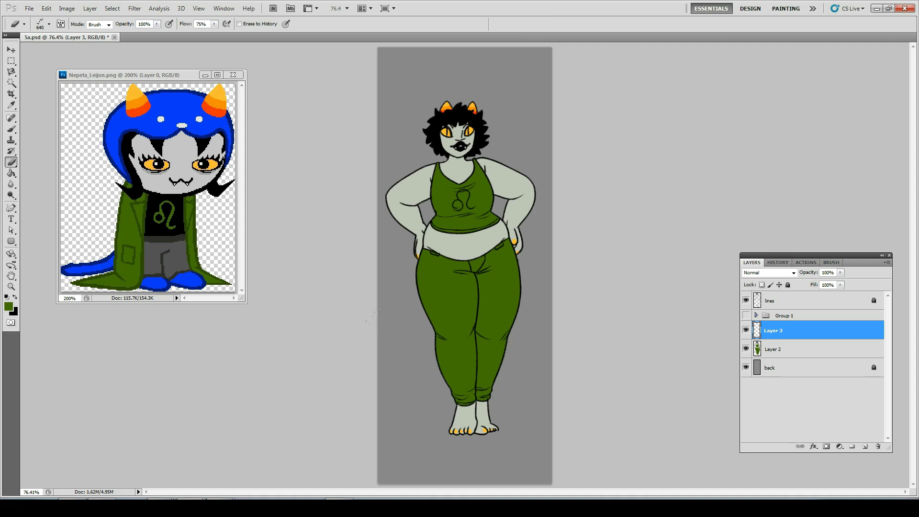
# Test the brush with a dot, set a 30 px round eraser tip, and undo the dot.
pyautogui.press('b')
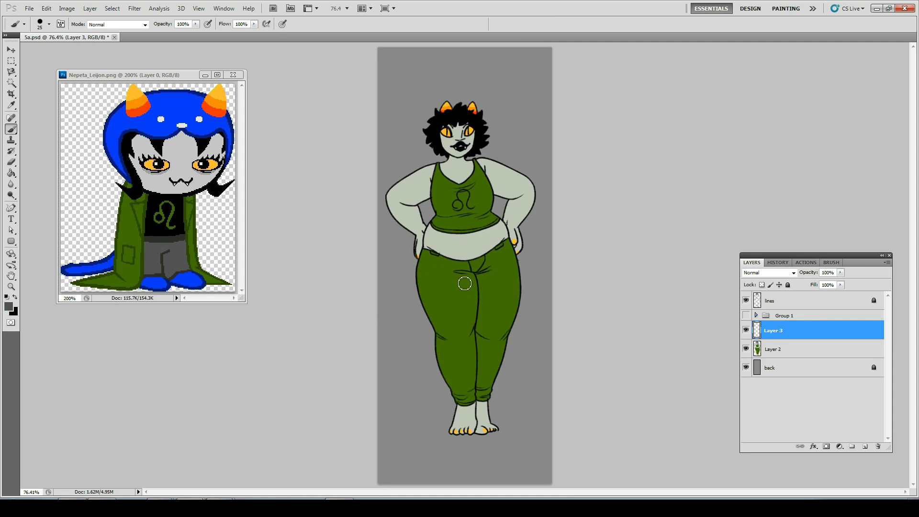
pyautogui.rightClick(446, 277)
pyautogui.click(444, 277)
pyautogui.press('e')
pyautogui.rightClick(444, 278)
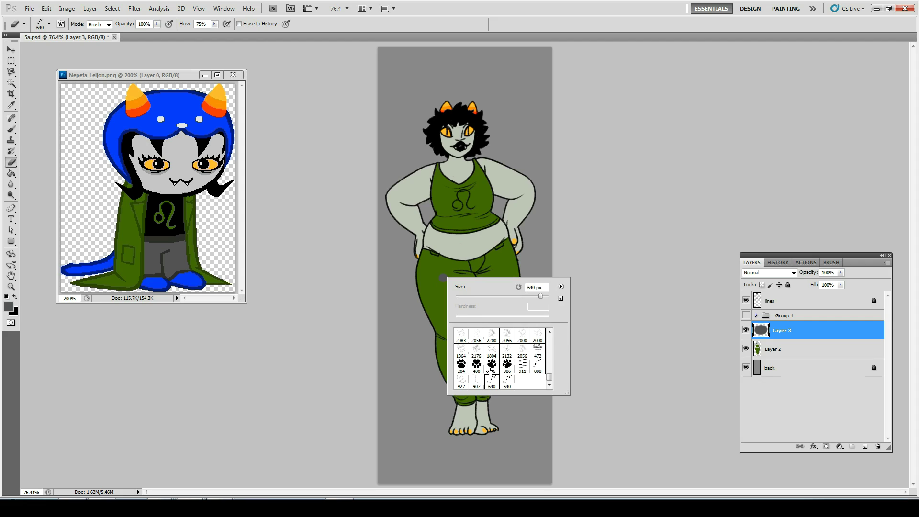
pyautogui.moveTo(550, 377); pyautogui.dragTo(550, 334)
pyautogui.doubleClick(461, 335)
pyautogui.hotkey('ctrl', 'z')
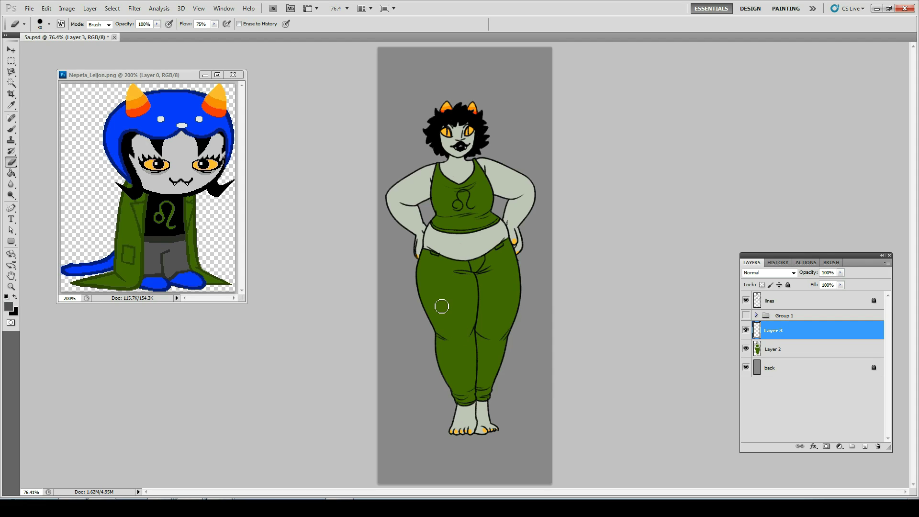
pyautogui.rightClick(441, 307)
pyautogui.click(12, 128)
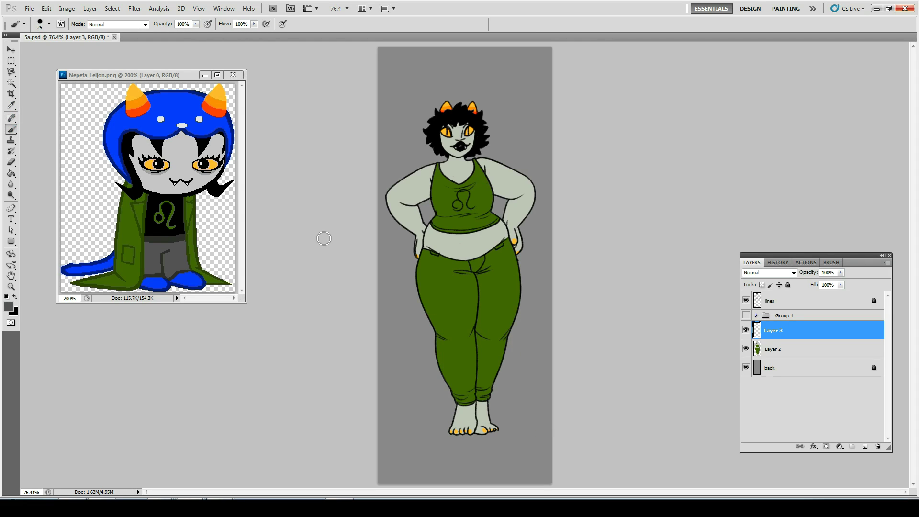
# Make black the foreground colour and enable Color Dynamics for the brush.
pyautogui.press('x')
pyautogui.click(830, 263)
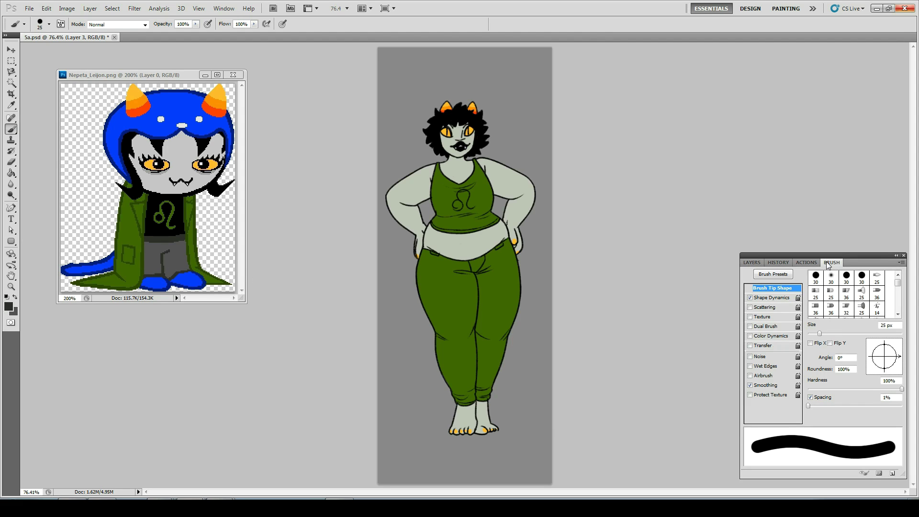
pyautogui.click(778, 335)
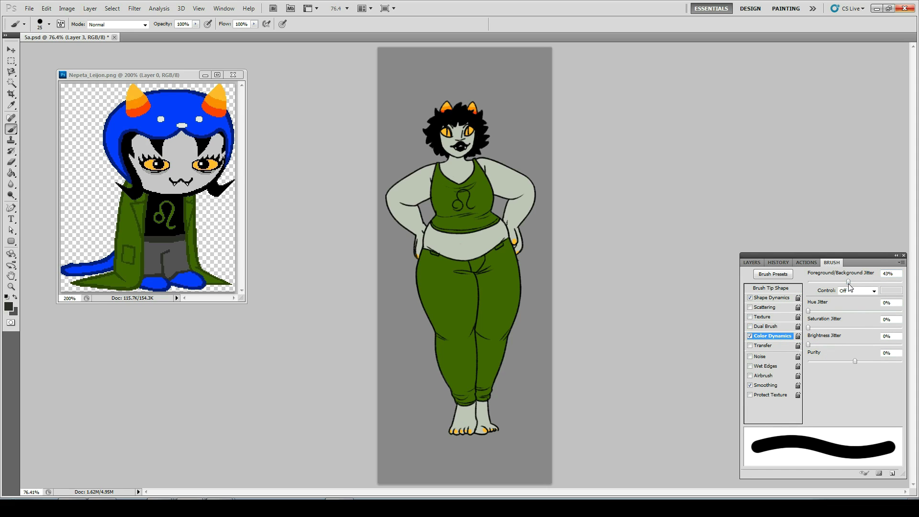
# Try several paw-print brush presets, test a stroke across the canvas, and undo it.
pyautogui.rightClick(488, 229)
pyautogui.click(591, 334)
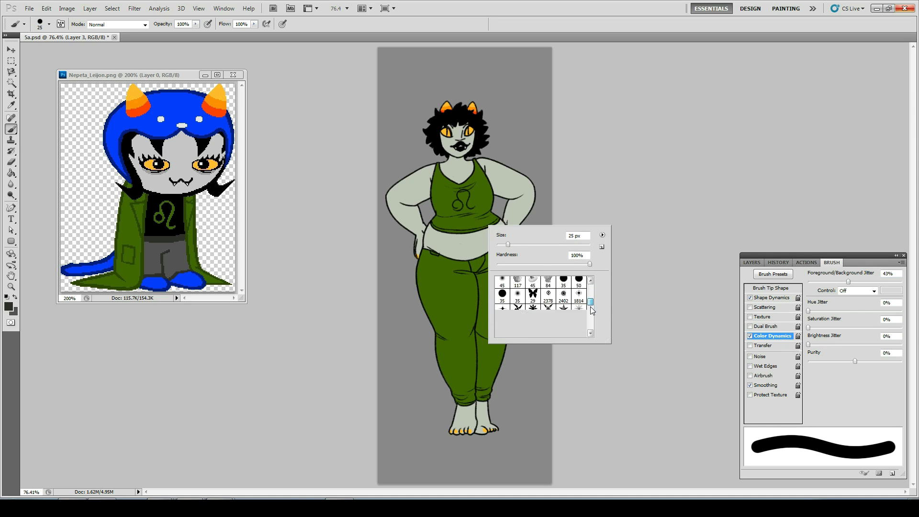
pyautogui.click(549, 330)
pyautogui.click(535, 331)
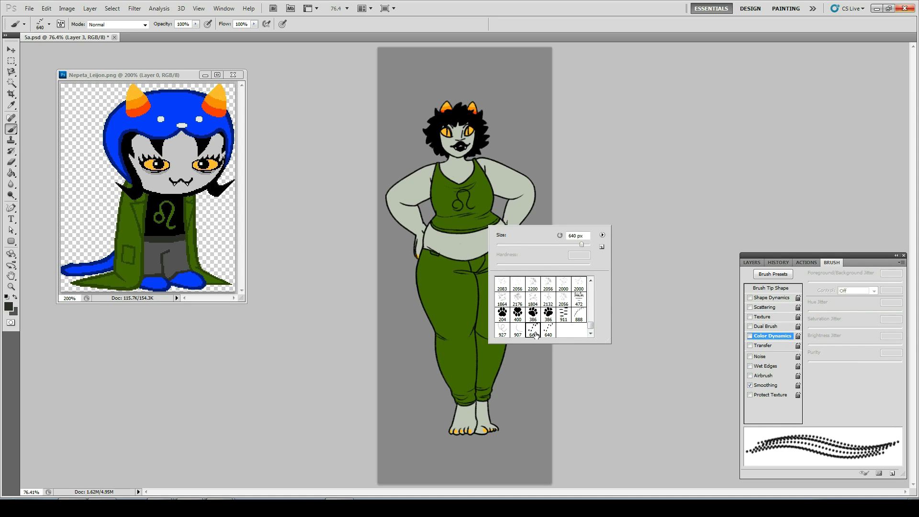
pyautogui.click(535, 318)
pyautogui.click(518, 315)
pyautogui.click(503, 316)
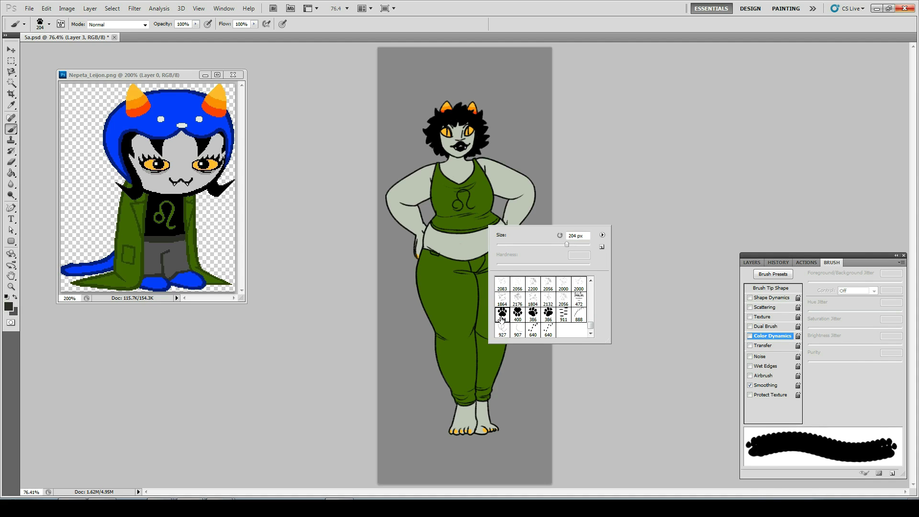
pyautogui.click(578, 317)
pyautogui.moveTo(431, 316)
pyautogui.mouseDown()
pyautogui.moveTo(455, 407)
pyautogui.moveTo(402, 204)
pyautogui.mouseUp()
pyautogui.hotkey('ctrl', 'z')
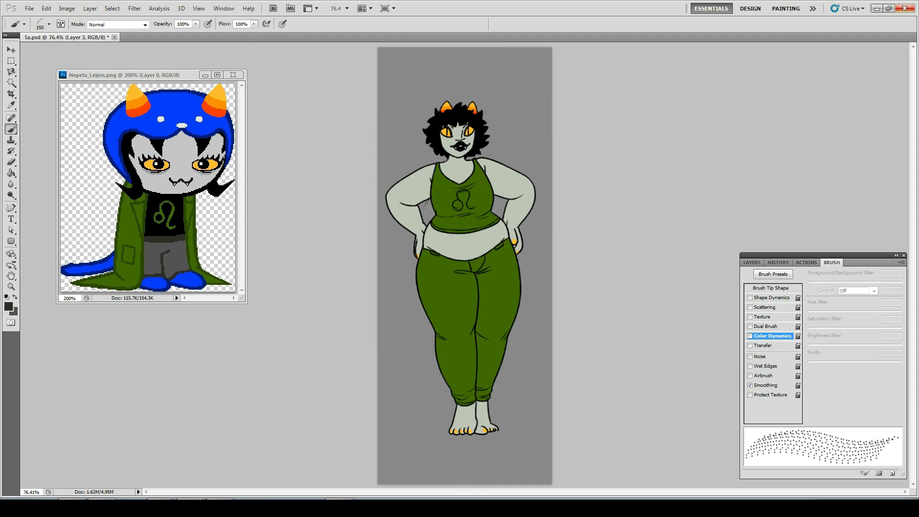
# Try paw-print strokes with Color Dynamics and a new foreground colour, undoing each attempt.
pyautogui.moveTo(418, 153)
pyautogui.mouseDown()
pyautogui.moveTo(524, 300)
pyautogui.moveTo(544, 455)
pyautogui.moveTo(575, 378)
pyautogui.mouseUp()
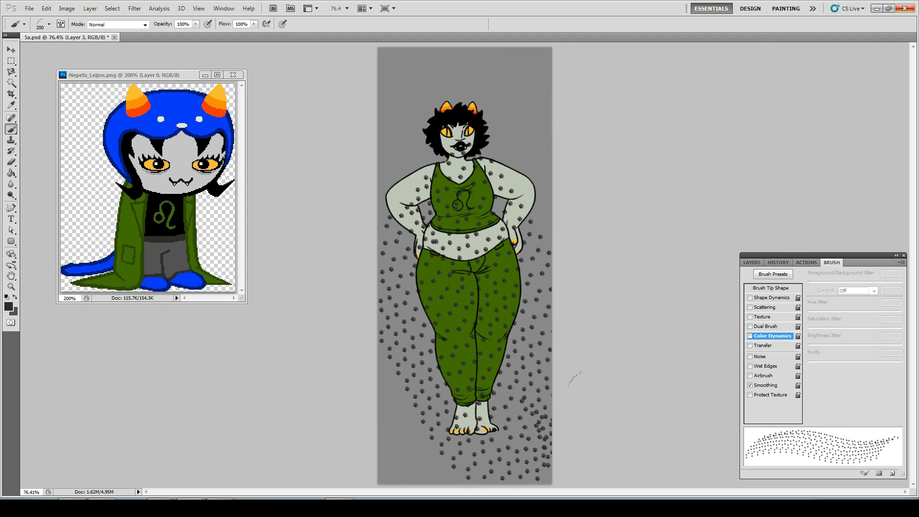
pyautogui.hotkey('ctrl', 'z')
pyautogui.click(750, 336)
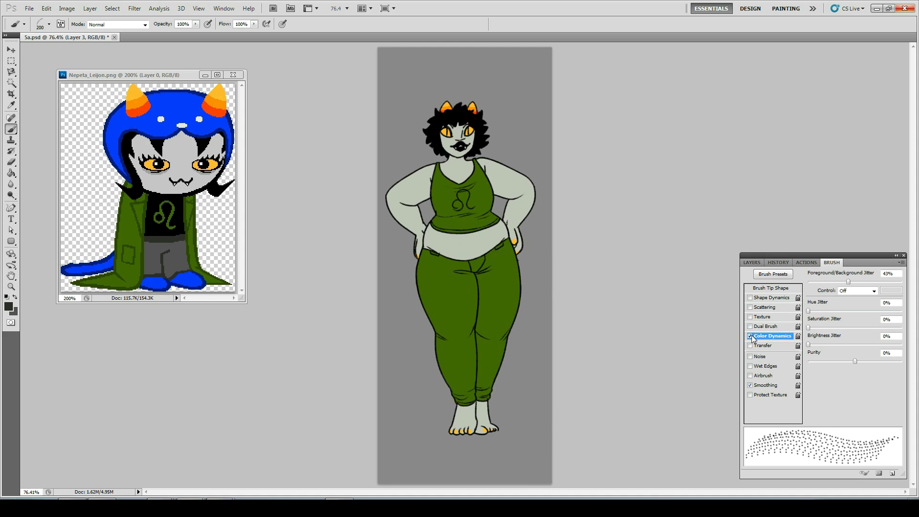
pyautogui.moveTo(398, 143)
pyautogui.mouseDown()
pyautogui.moveTo(440, 211)
pyautogui.moveTo(500, 388)
pyautogui.moveTo(349, 194)
pyautogui.mouseUp()
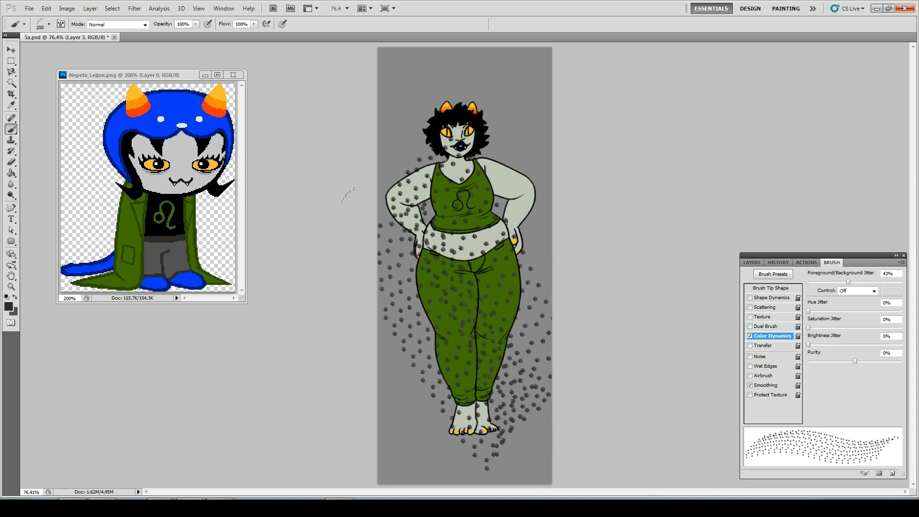
pyautogui.hotkey('ctrl', 'z')
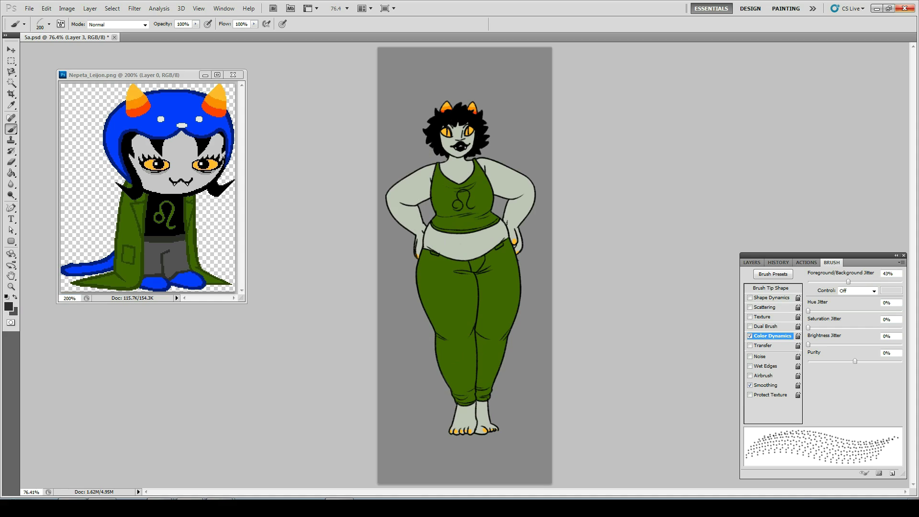
pyautogui.click(8, 307)
pyautogui.click(843, 324)
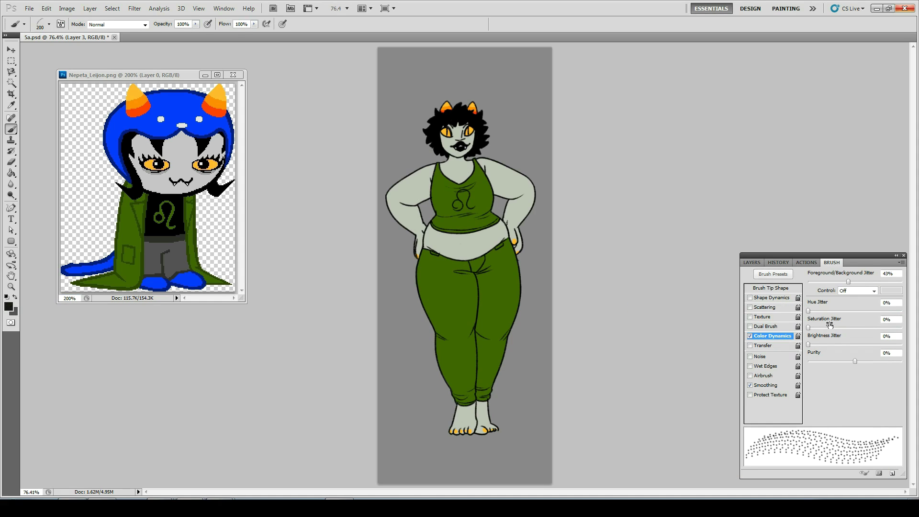
pyautogui.moveTo(431, 167)
pyautogui.mouseDown()
pyautogui.moveTo(460, 239)
pyautogui.moveTo(479, 374)
pyautogui.moveTo(527, 420)
pyautogui.mouseUp()
pyautogui.hotkey('ctrl', 'z')
# Paint paw prints over the shoulders, top, belly and legs, then clip Layer 3 to Layer 2.
pyautogui.moveTo(417, 149); pyautogui.dragTo(474, 194)
pyautogui.moveTo(383, 239)
pyautogui.mouseDown()
pyautogui.moveTo(450, 320)
pyautogui.moveTo(493, 405)
pyautogui.mouseUp()
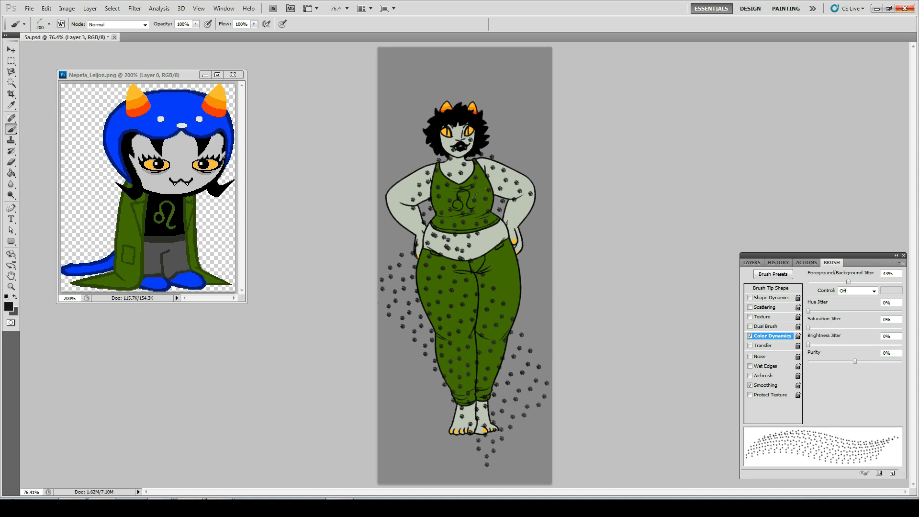
pyautogui.moveTo(518, 269)
pyautogui.mouseDown()
pyautogui.moveTo(523, 244)
pyautogui.moveTo(485, 184)
pyautogui.moveTo(532, 265)
pyautogui.mouseUp()
pyautogui.hotkey('ctrl', 'z')
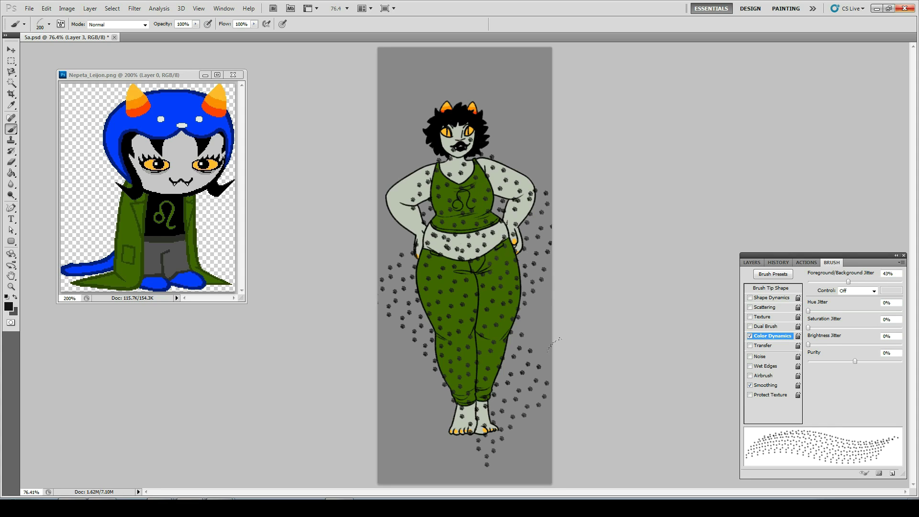
pyautogui.click(752, 262)
pyautogui.hotkey('ctrl', 'alt', 'g')
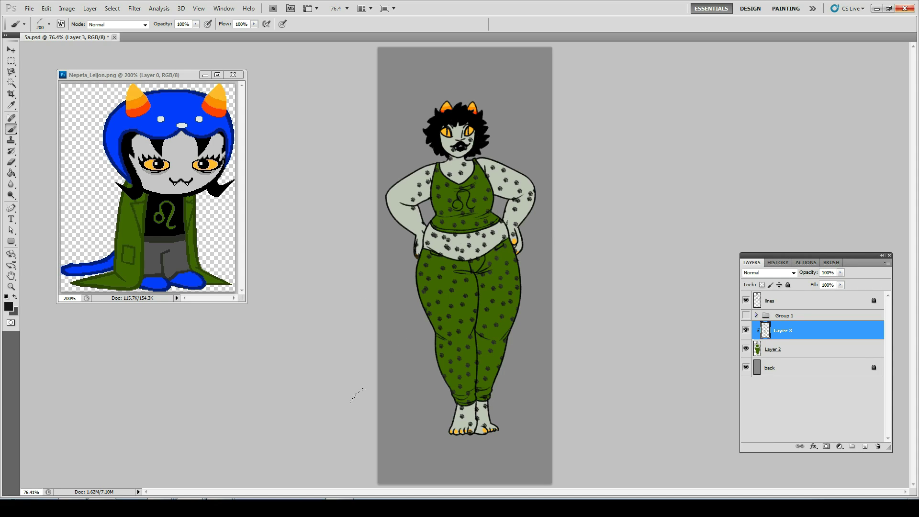
pyautogui.click(782, 354)
# Select the green top and pants, invert, and delete the Layer 3 paw prints on the skin.
pyautogui.press('w')
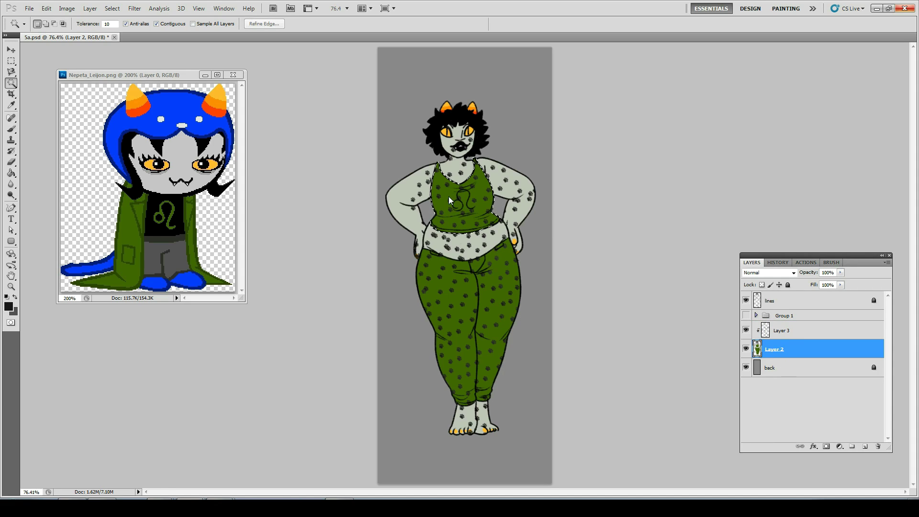
pyautogui.click(448, 198)
pyautogui.keyDown('shift'); pyautogui.click(455, 292); pyautogui.keyUp('shift')
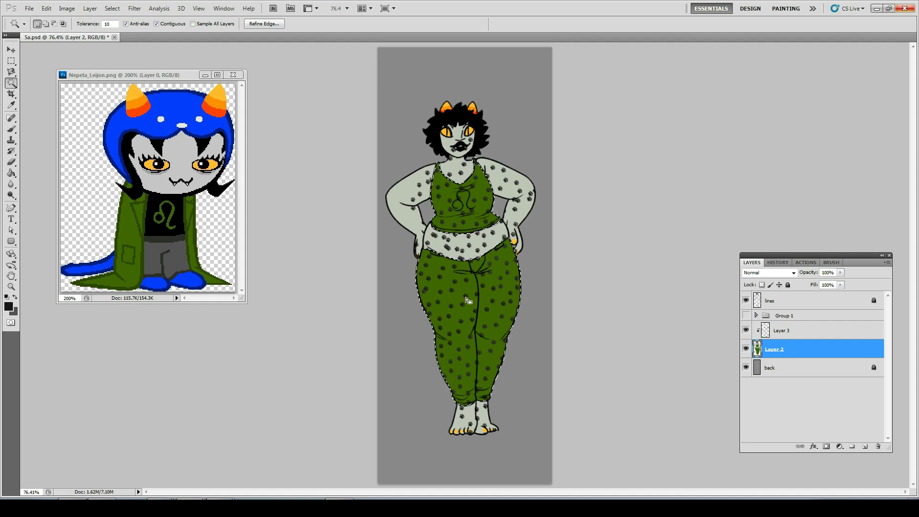
pyautogui.hotkey('ctrl', 'shift', 'i')
pyautogui.press('Delete')
pyautogui.hotkey('ctrl', 'z')
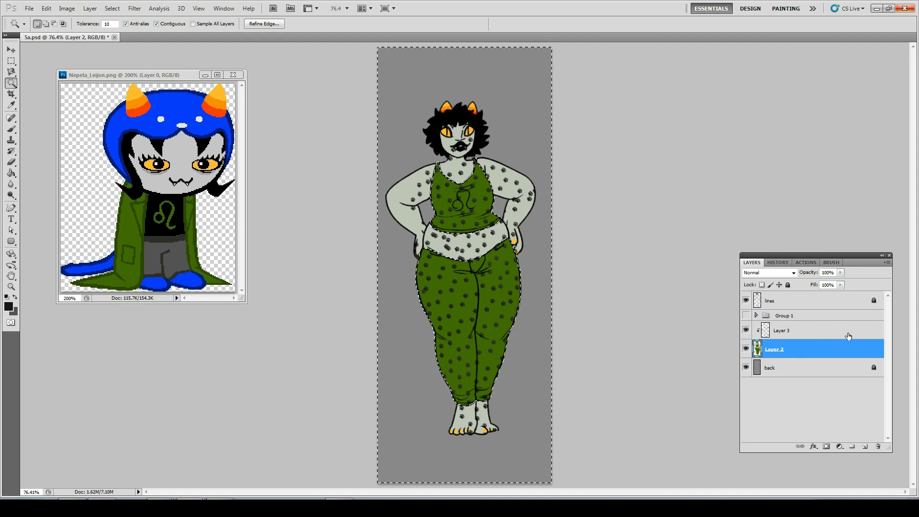
pyautogui.click(816, 331)
pyautogui.press('Delete')
pyautogui.hotkey('ctrl', 'd')
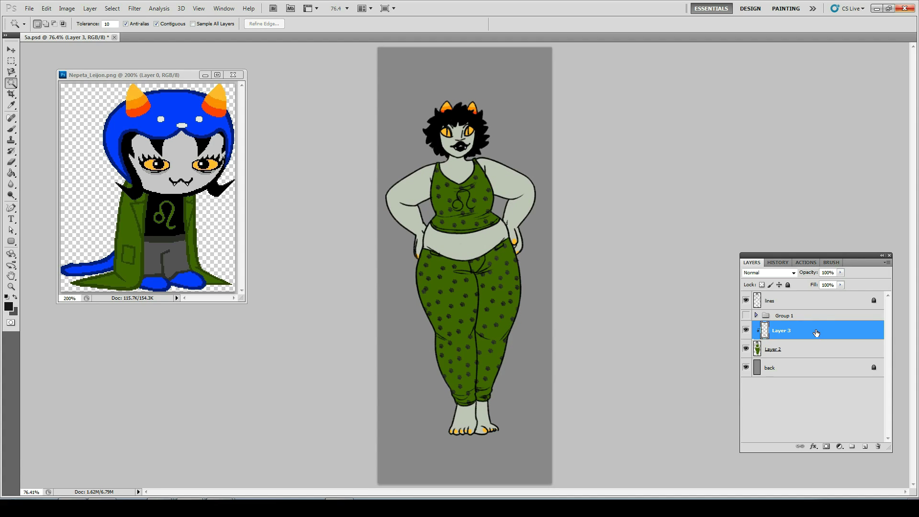
# Add a new layer above Layer 2 and brush grey paw prints over the skin.
pyautogui.click(777, 351)
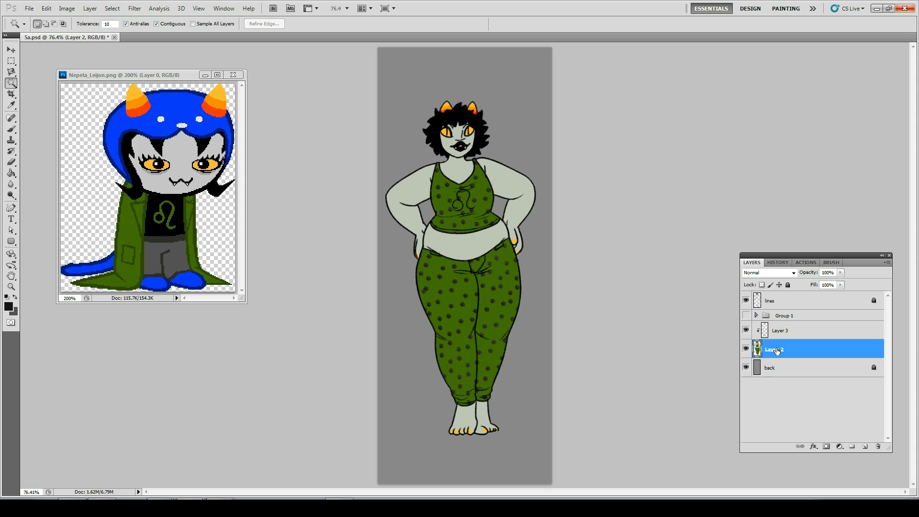
pyautogui.click(865, 447)
pyautogui.click(15, 297)
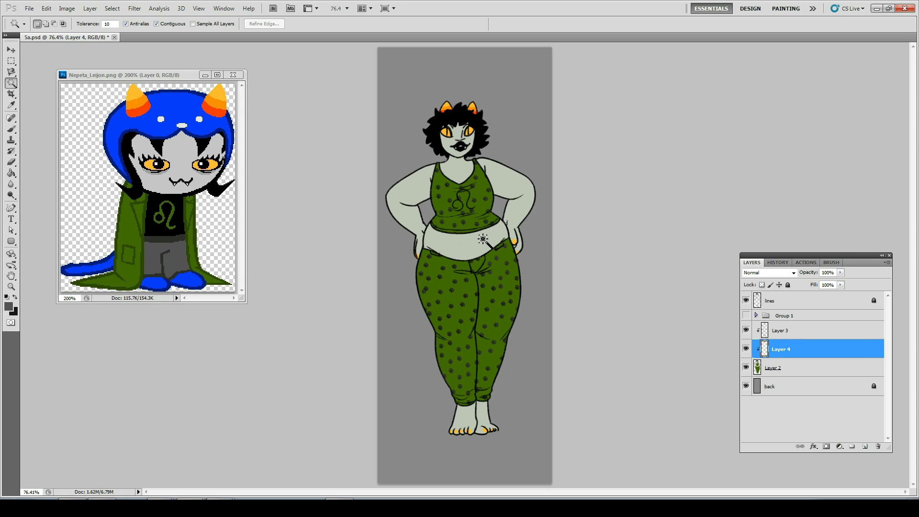
pyautogui.press('b')
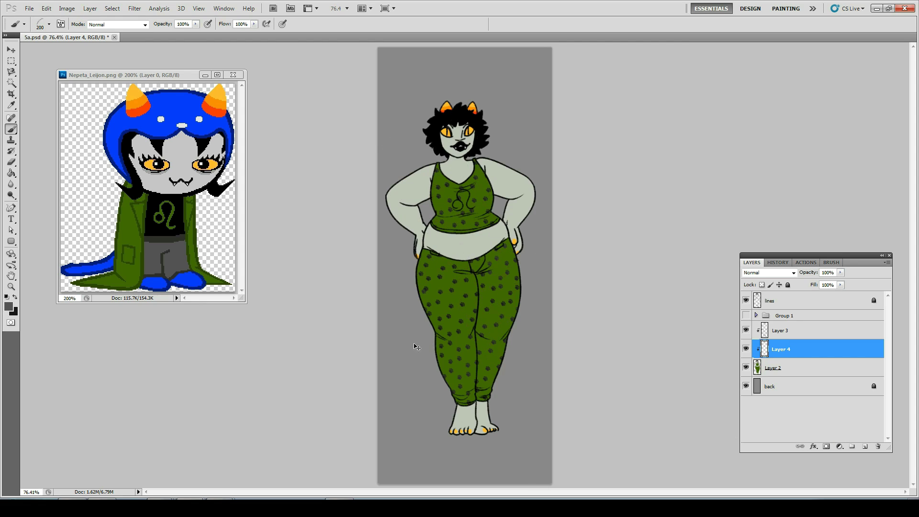
pyautogui.moveTo(400, 157); pyautogui.dragTo(475, 294)
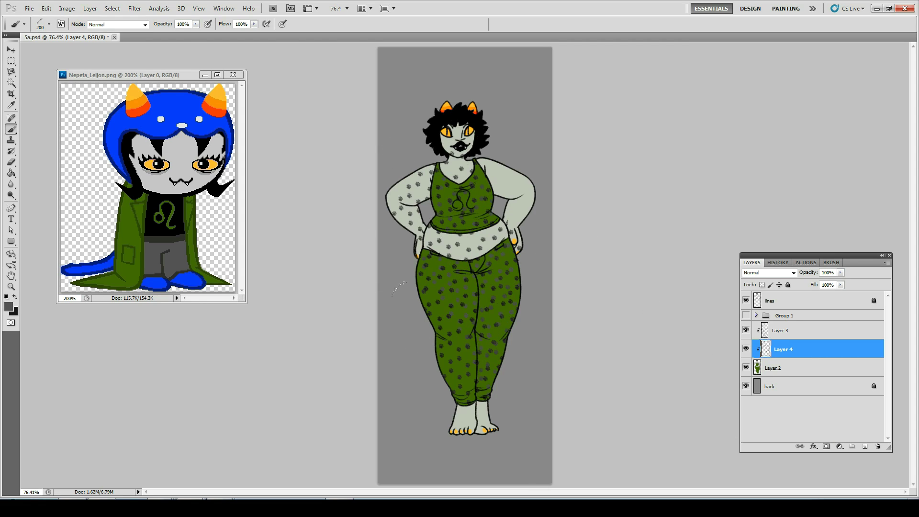
pyautogui.rightClick(777, 332)
# Duplicate Layer 3 and shift the copied paw prints slightly downward.
pyautogui.click(821, 143)
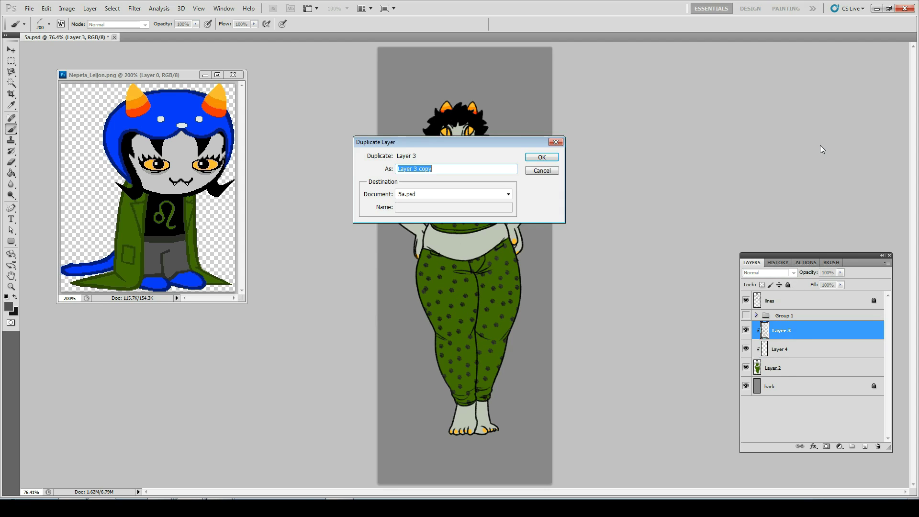
pyautogui.press('Return')
pyautogui.press('v')
pyautogui.moveTo(470, 213); pyautogui.dragTo(472, 220)
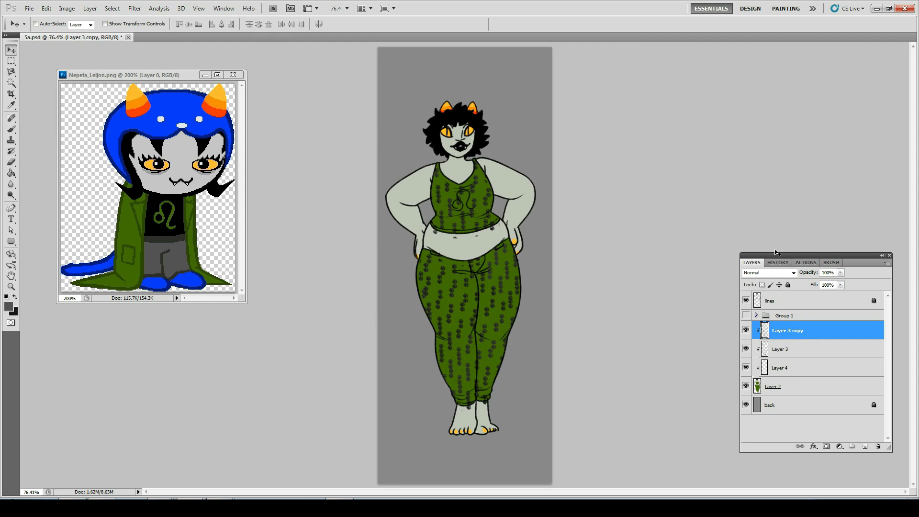
# In History, delete the step that cleared the skin prints so they return, and deselect.
pyautogui.click(778, 262)
pyautogui.click(790, 409)
pyautogui.click(789, 399)
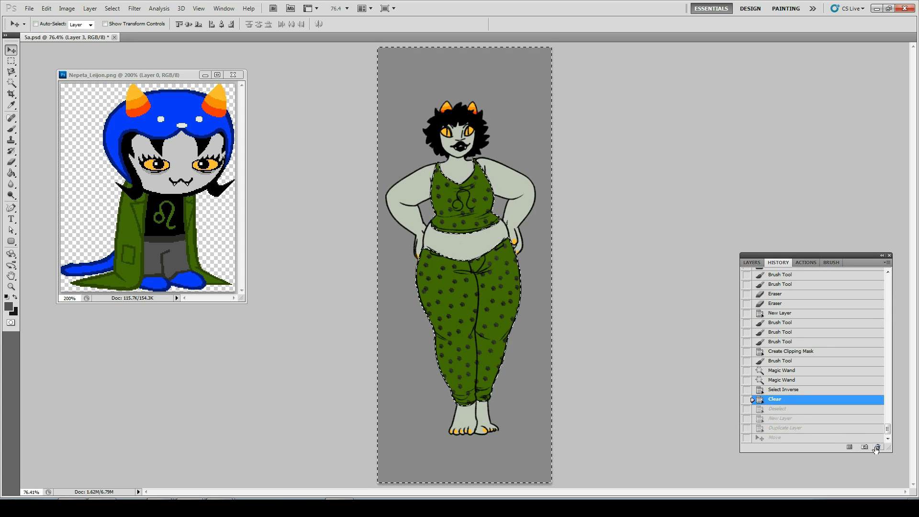
pyautogui.click(878, 447)
pyautogui.press('Return')
pyautogui.hotkey('ctrl', 'd')
# Duplicate Layer 3 again as Layer 3 copy and offset the copy to fill gaps.
pyautogui.click(748, 264)
pyautogui.click(781, 332)
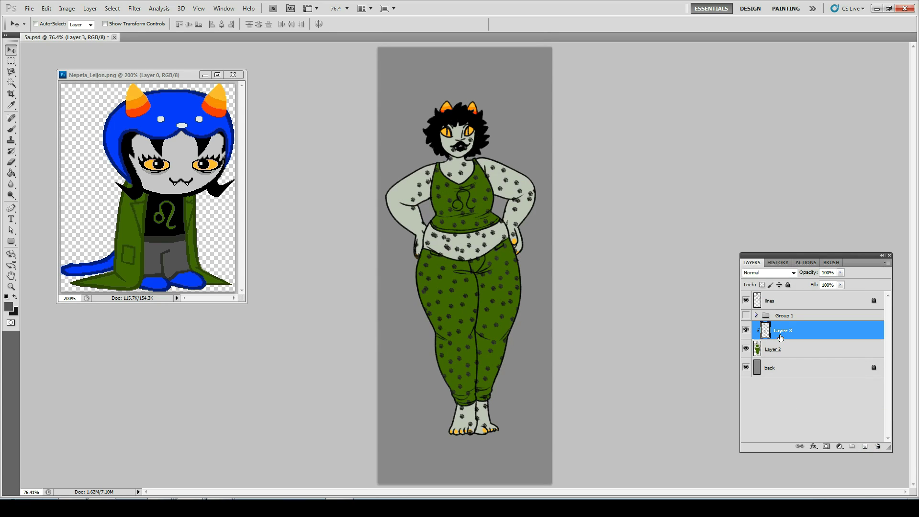
pyautogui.rightClick(791, 334)
pyautogui.click(812, 141)
pyautogui.press('Return')
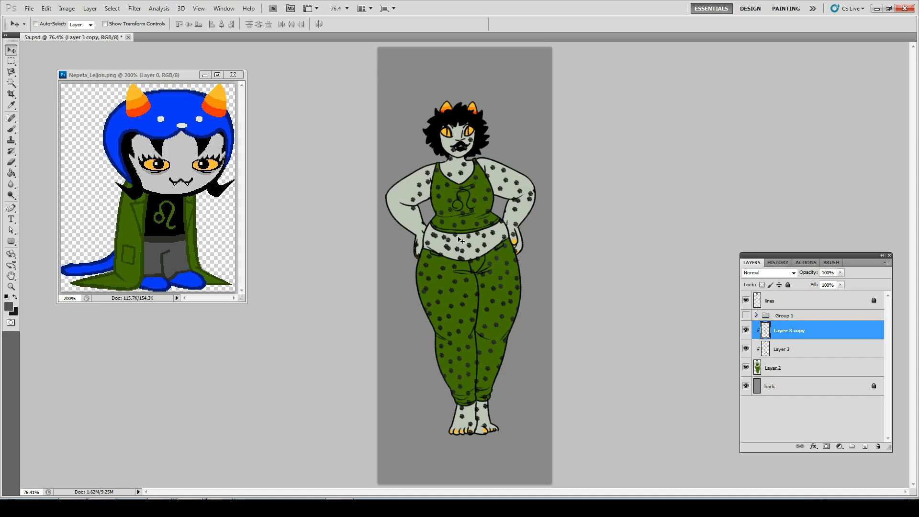
pyautogui.moveTo(459, 239); pyautogui.dragTo(462, 243)
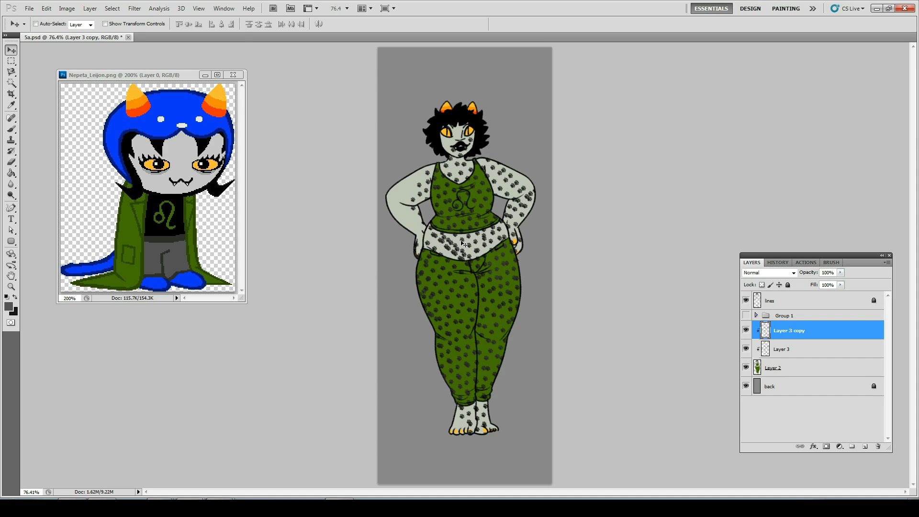
# Turn the copied prints grey with a clipped, merged fill layer, then clip the copy onto Layer 3.
pyautogui.hotkey('ctrl', 'alt', 'g')
pyautogui.press('g')
pyautogui.click(411, 184)
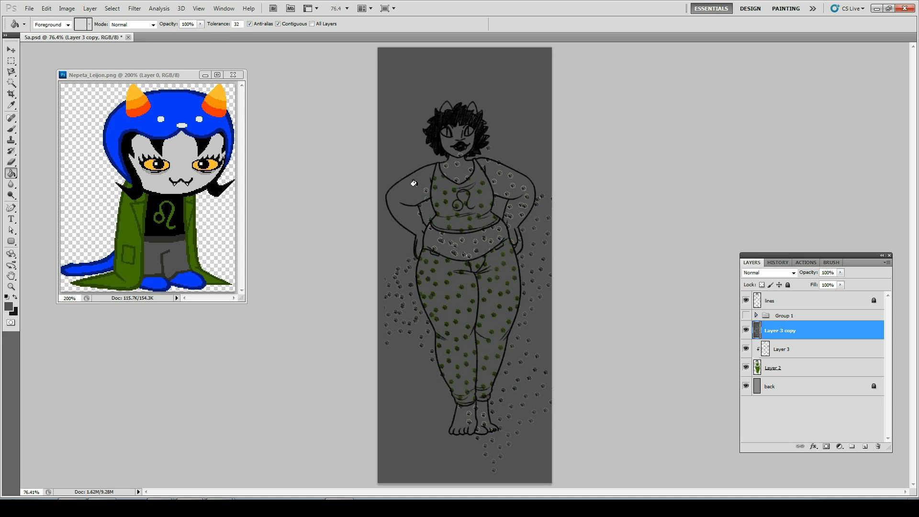
pyautogui.hotkey('ctrl', 'z')
pyautogui.click(865, 447)
pyautogui.click(463, 219)
pyautogui.hotkey('ctrl', 'alt', 'g')
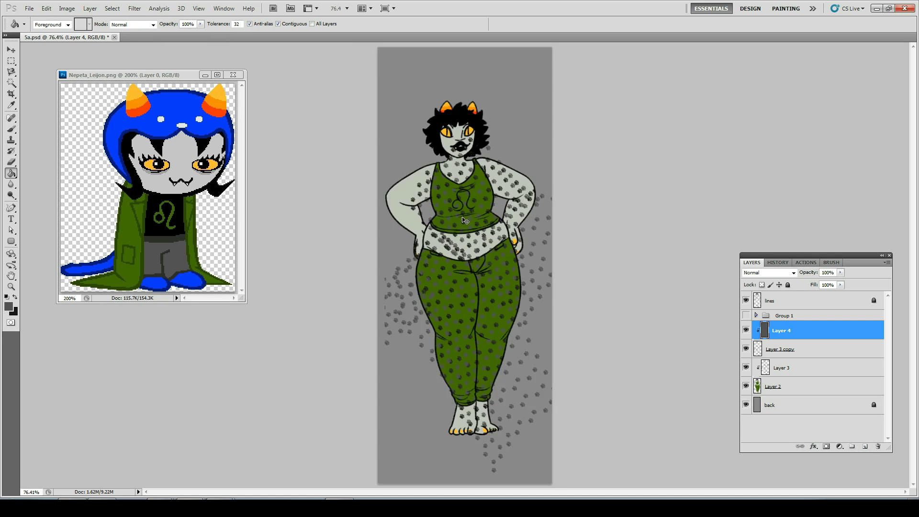
pyautogui.hotkey('ctrl', 'e')
pyautogui.hotkey('ctrl', 'alt', 'g')
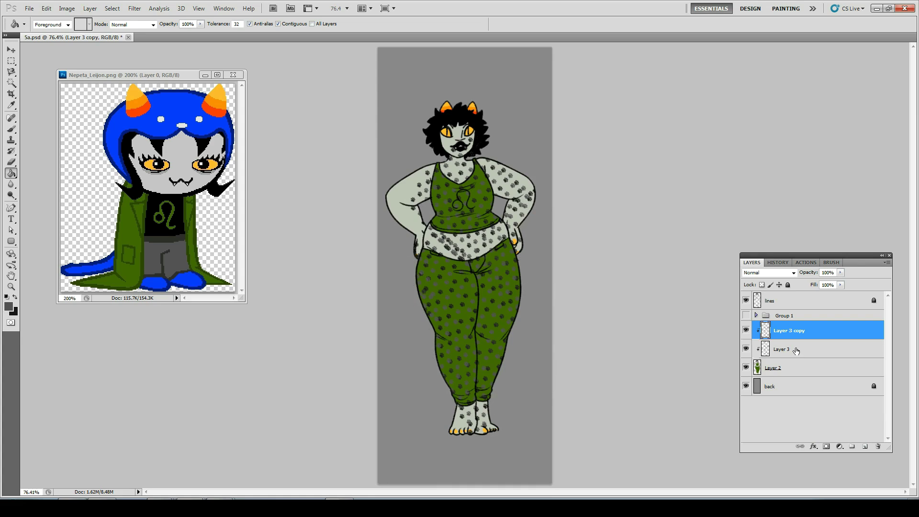
# Set Layer 3 copy's Hue/Saturation lightness to +78 and apply it.
pyautogui.hotkey('ctrl', 'u')
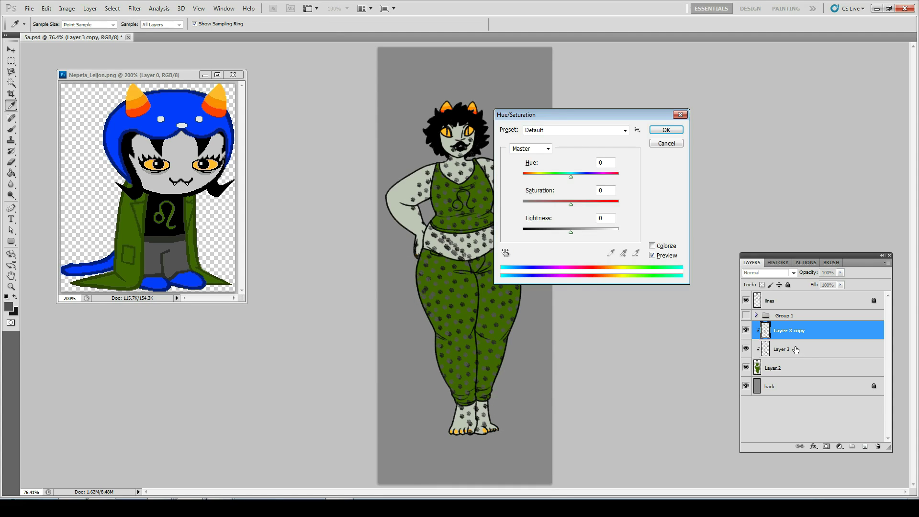
pyautogui.moveTo(572, 233)
pyautogui.mouseDown()
pyautogui.moveTo(609, 234)
pyautogui.moveTo(498, 233)
pyautogui.moveTo(640, 225)
pyautogui.moveTo(569, 224)
pyautogui.mouseUp()
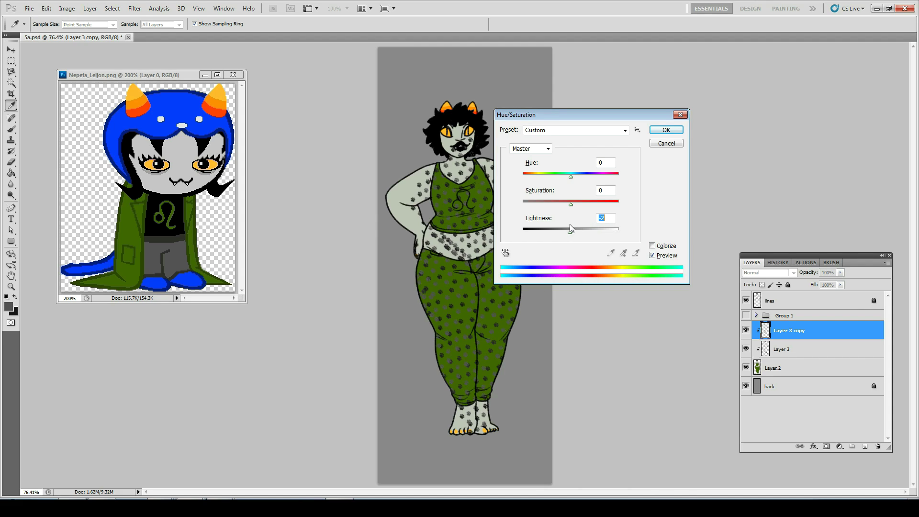
pyautogui.click(666, 130)
pyautogui.press('g')
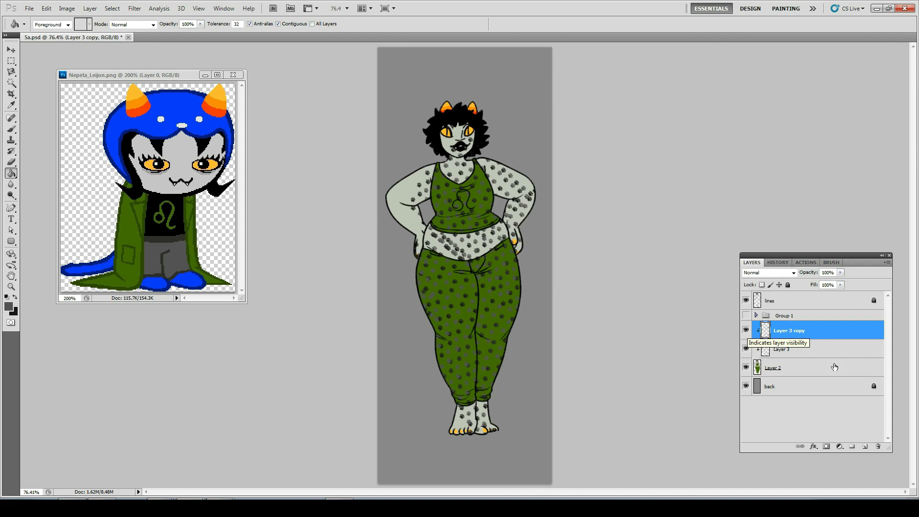
# Delete Layer 3 copy and Layer 3, then add a fresh empty layer.
pyautogui.click(878, 439)
pyautogui.click(772, 331)
pyautogui.click(878, 447)
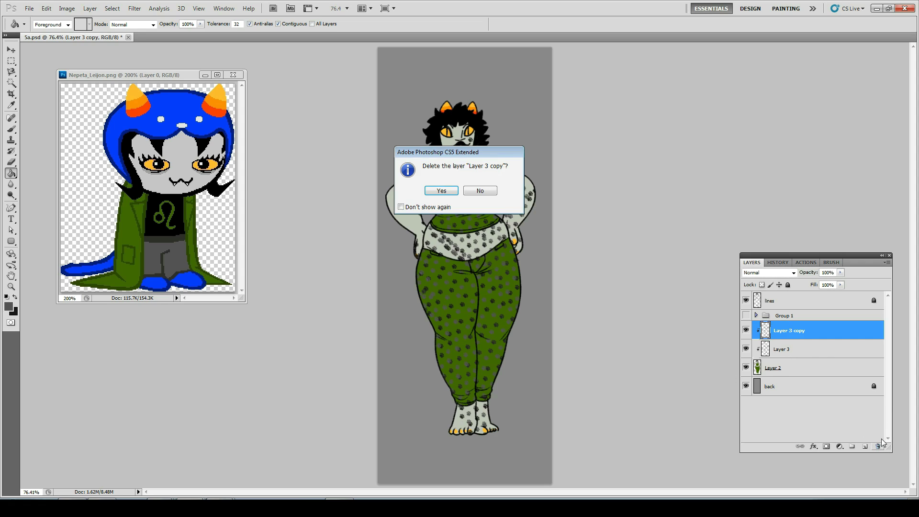
pyautogui.press('Return')
pyautogui.click(878, 446)
pyautogui.press('Return')
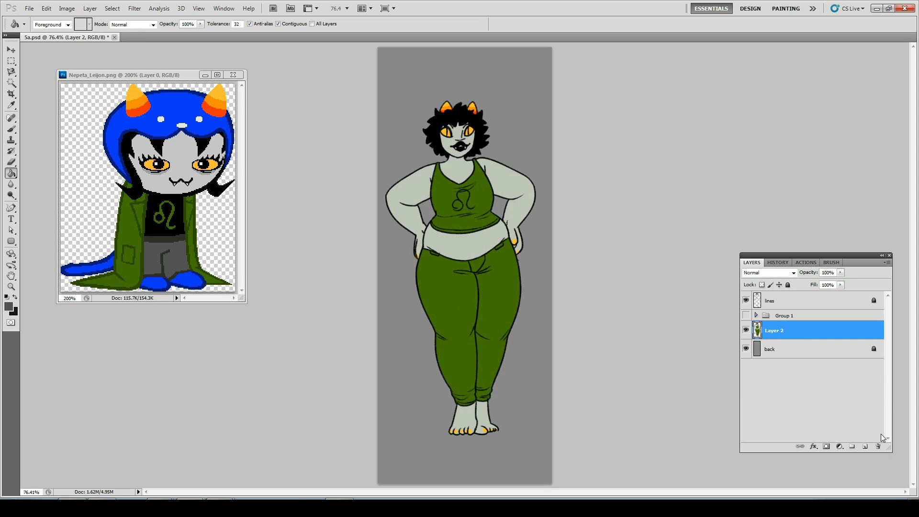
pyautogui.click(865, 447)
# Try paw-print brush strokes over the arms, torso and legs, undoing each one.
pyautogui.press('b')
pyautogui.moveTo(405, 167)
pyautogui.mouseDown()
pyautogui.moveTo(531, 287)
pyautogui.moveTo(513, 447)
pyautogui.mouseUp()
pyautogui.hotkey('ctrl', 'z')
pyautogui.moveTo(397, 162)
pyautogui.mouseDown()
pyautogui.moveTo(446, 163)
pyautogui.moveTo(474, 215)
pyautogui.moveTo(552, 267)
pyautogui.mouseUp()
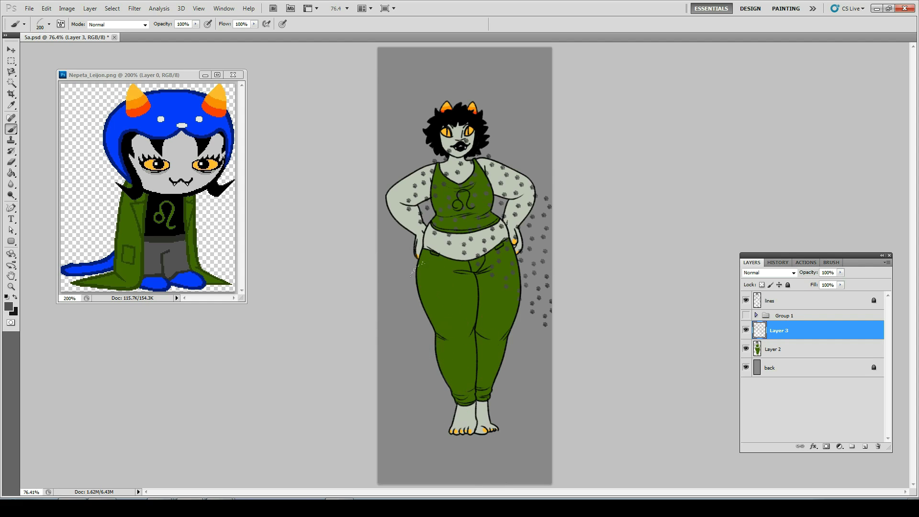
pyautogui.hotkey('ctrl', 'z')
pyautogui.moveTo(366, 236); pyautogui.dragTo(532, 473)
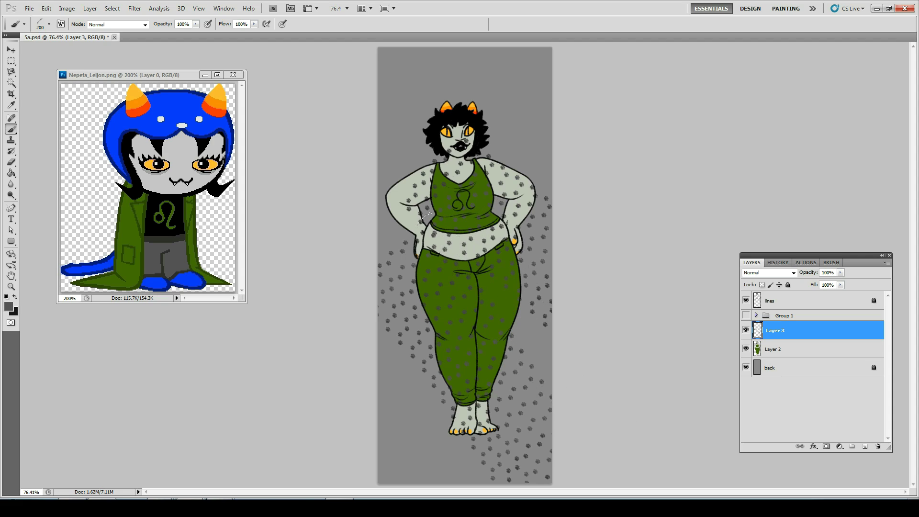
pyautogui.hotkey('ctrl', 'alt', 'z')
pyautogui.hotkey('ctrl', 'alt', 'z')
# Pick the 640 px paw brush, test a stamp and a large stroke, and undo both.
pyautogui.rightClick(472, 256)
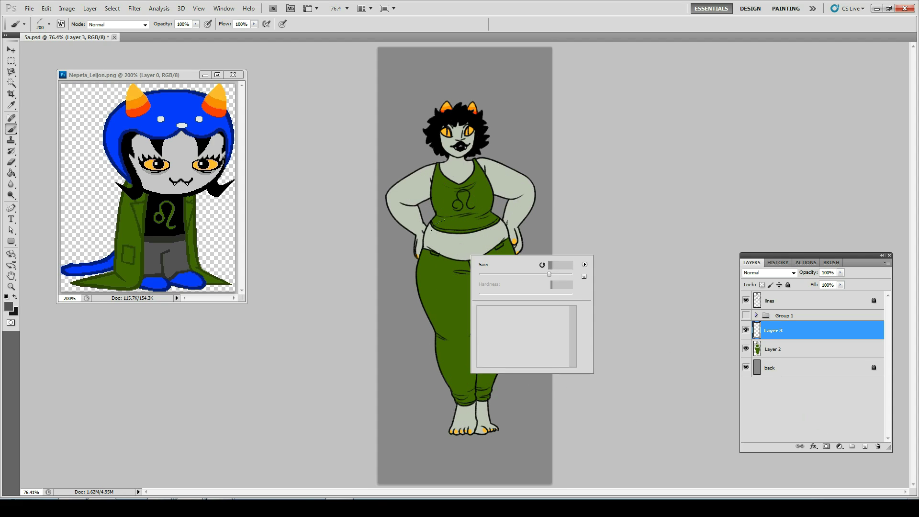
pyautogui.click(526, 362)
pyautogui.press('Return')
pyautogui.click(302, 143)
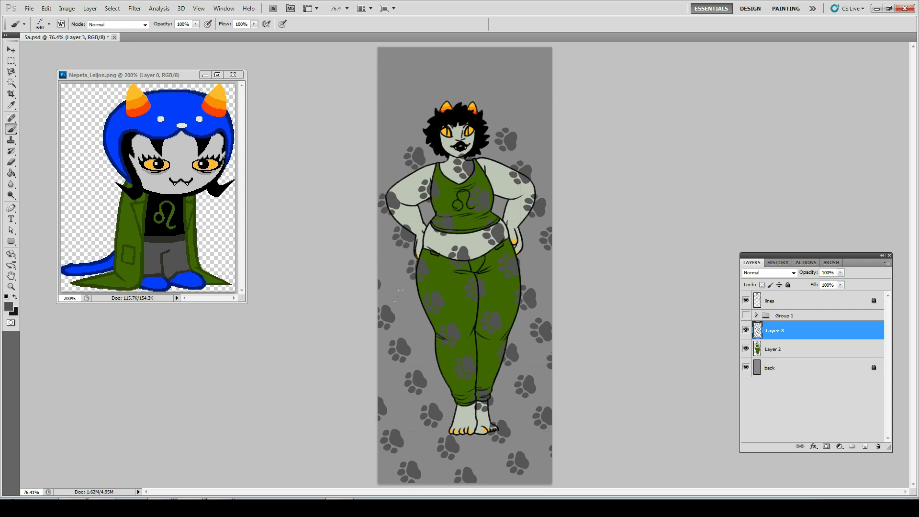
pyautogui.hotkey('ctrl', 'z')
pyautogui.moveTo(411, 191)
pyautogui.mouseDown()
pyautogui.moveTo(507, 364)
pyautogui.moveTo(517, 407)
pyautogui.moveTo(431, 383)
pyautogui.moveTo(453, 474)
pyautogui.mouseUp()
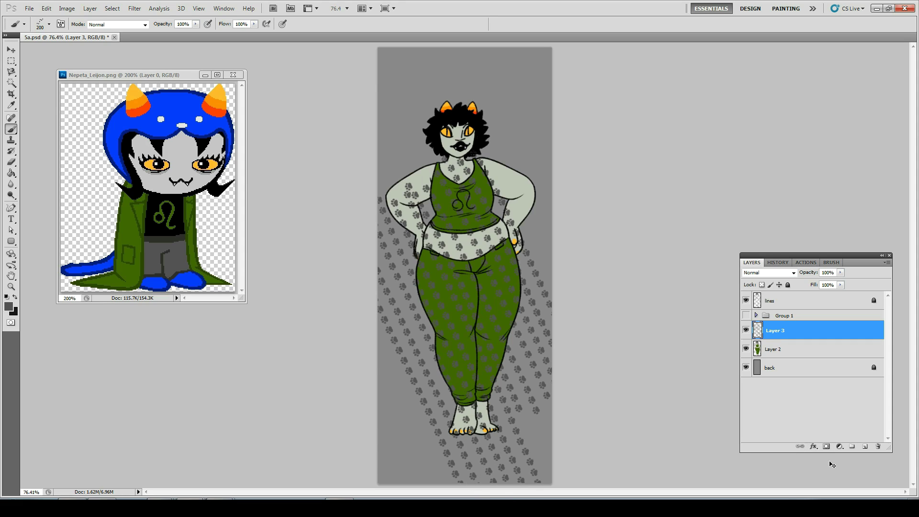
pyautogui.hotkey('ctrl', 'z')
# Choose the 386 paw brush and undo a test stroke with it.
pyautogui.rightClick(493, 363)
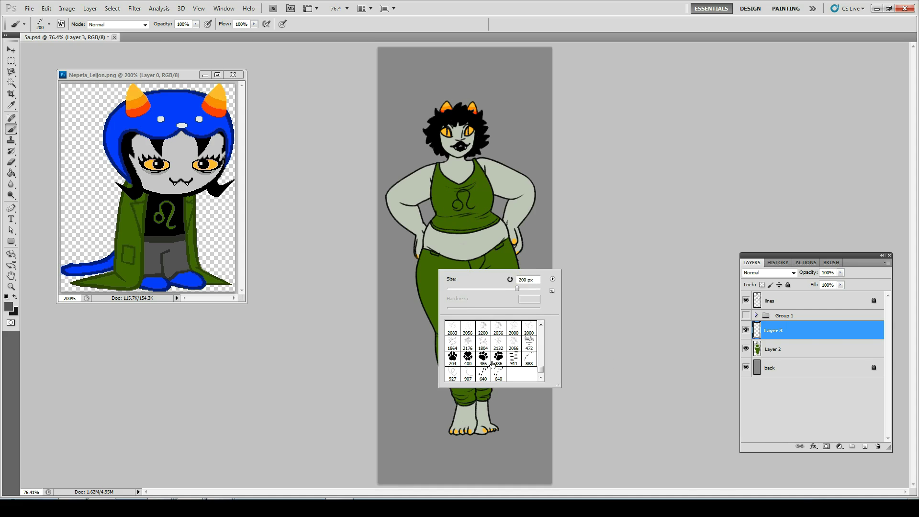
pyautogui.click(493, 363)
pyautogui.moveTo(417, 192); pyautogui.dragTo(507, 369)
pyautogui.hotkey('ctrl', 'z')
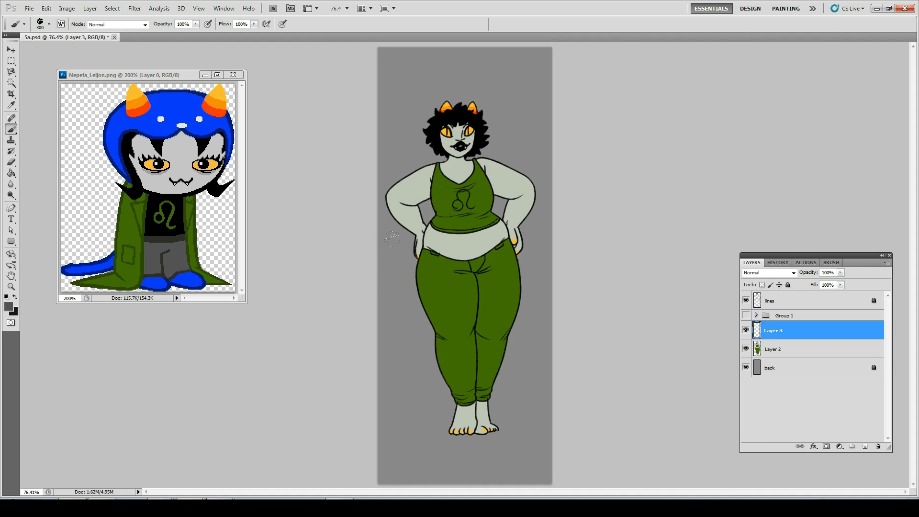
# Enable Scattering and Shape Dynamics with size and angle jitter, then undo a test stroke.
pyautogui.click(831, 262)
pyautogui.click(776, 307)
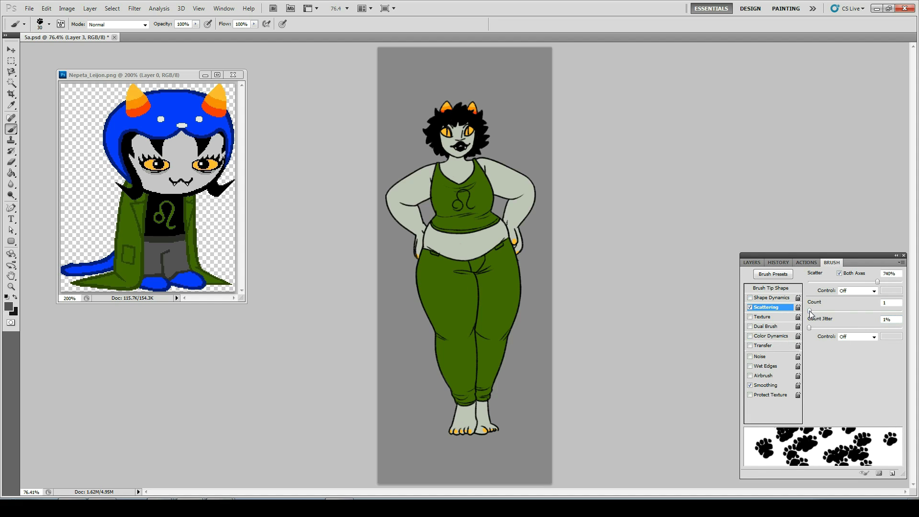
pyautogui.moveTo(810, 311); pyautogui.dragTo(843, 283)
pyautogui.click(770, 297)
pyautogui.moveTo(808, 345)
pyautogui.mouseDown()
pyautogui.moveTo(833, 345)
pyautogui.moveTo(831, 375)
pyautogui.mouseUp()
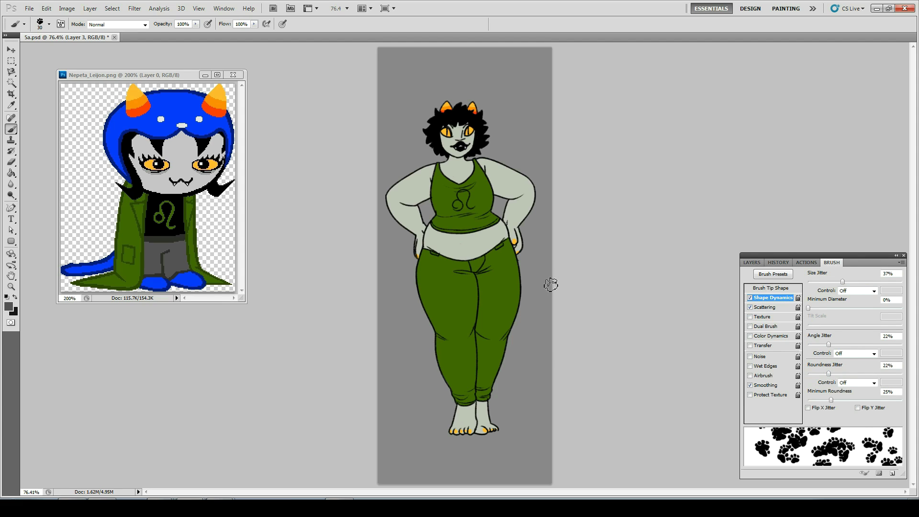
pyautogui.moveTo(423, 179)
pyautogui.mouseDown()
pyautogui.moveTo(503, 314)
pyautogui.moveTo(478, 381)
pyautogui.mouseUp()
pyautogui.hotkey('ctrl', 'z')
# Test paw spacing of 137%, 1000%, 124% and 145%, then select the 640 px paw-trail preset.
pyautogui.click(768, 288)
pyautogui.moveTo(838, 406); pyautogui.dragTo(864, 406)
pyautogui.moveTo(445, 172)
pyautogui.mouseDown()
pyautogui.moveTo(543, 218)
pyautogui.moveTo(515, 346)
pyautogui.moveTo(433, 251)
pyautogui.moveTo(511, 271)
pyautogui.moveTo(430, 130)
pyautogui.moveTo(466, 441)
pyautogui.mouseUp()
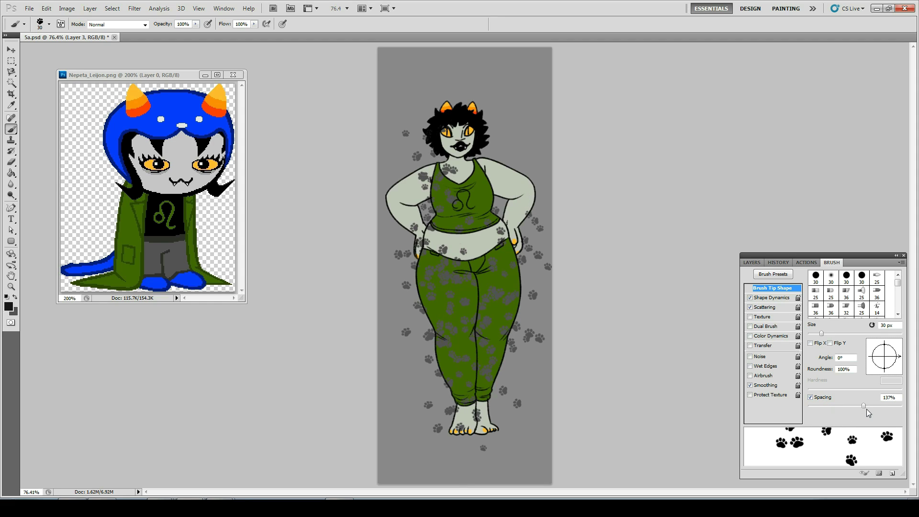
pyautogui.hotkey('ctrl', 'z')
pyautogui.moveTo(865, 406); pyautogui.dragTo(912, 405)
pyautogui.moveTo(442, 207)
pyautogui.mouseDown()
pyautogui.moveTo(526, 226)
pyautogui.moveTo(438, 328)
pyautogui.moveTo(469, 361)
pyautogui.mouseUp()
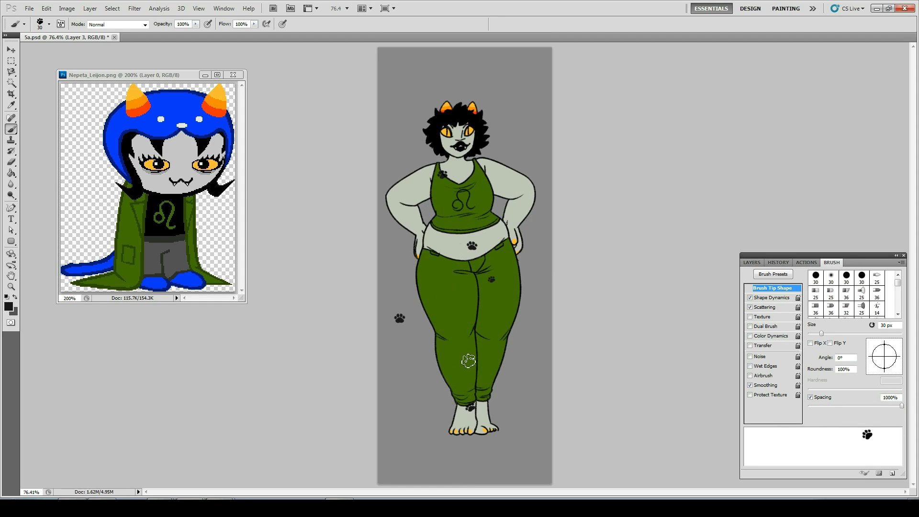
pyautogui.hotkey('ctrl', 'z')
pyautogui.moveTo(902, 406); pyautogui.dragTo(866, 417)
pyautogui.moveTo(466, 184)
pyautogui.mouseDown()
pyautogui.moveTo(463, 211)
pyautogui.moveTo(531, 301)
pyautogui.moveTo(532, 355)
pyautogui.moveTo(474, 381)
pyautogui.moveTo(460, 330)
pyautogui.moveTo(486, 173)
pyautogui.moveTo(476, 187)
pyautogui.moveTo(524, 276)
pyautogui.mouseUp()
pyautogui.hotkey('ctrl', 'z')
pyautogui.rightClick(488, 291)
pyautogui.click(550, 393)
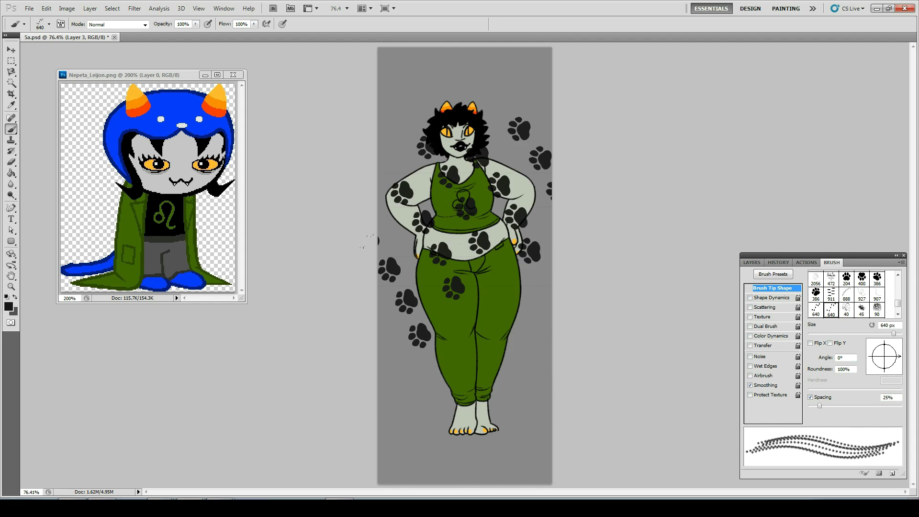
# Test the brush with Scattering on, then with Shape Dynamics instead, undoing every stroke.
pyautogui.hotkey('ctrl', 'z')
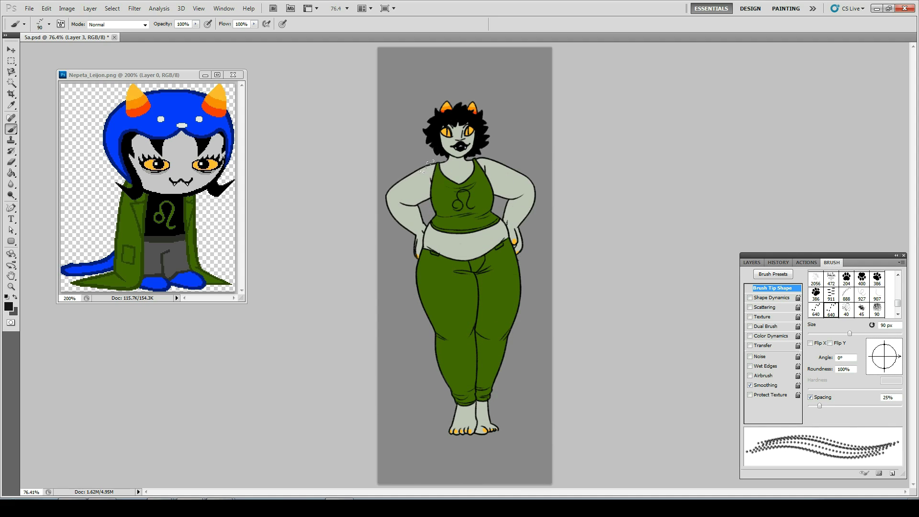
pyautogui.moveTo(428, 165); pyautogui.dragTo(450, 230)
pyautogui.hotkey('ctrl', 'z')
pyautogui.click(764, 307)
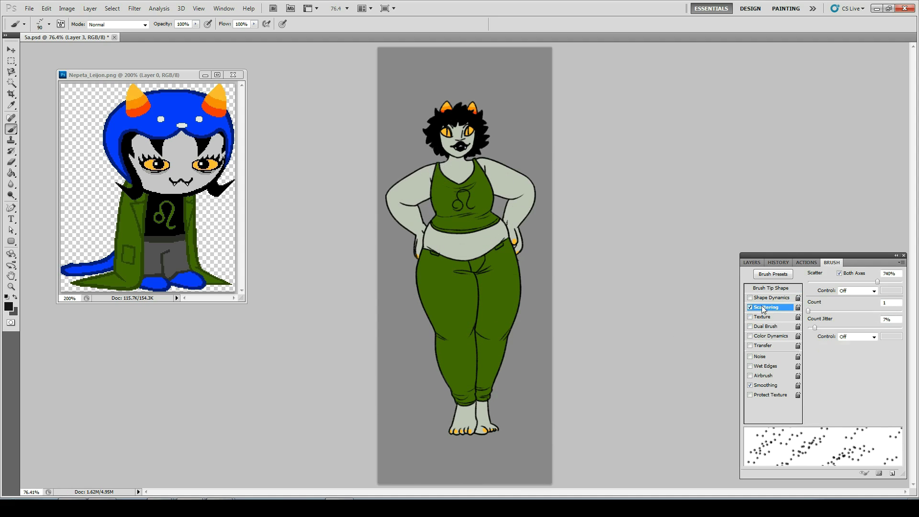
pyautogui.moveTo(437, 268)
pyautogui.mouseDown()
pyautogui.moveTo(447, 311)
pyautogui.moveTo(442, 206)
pyautogui.mouseUp()
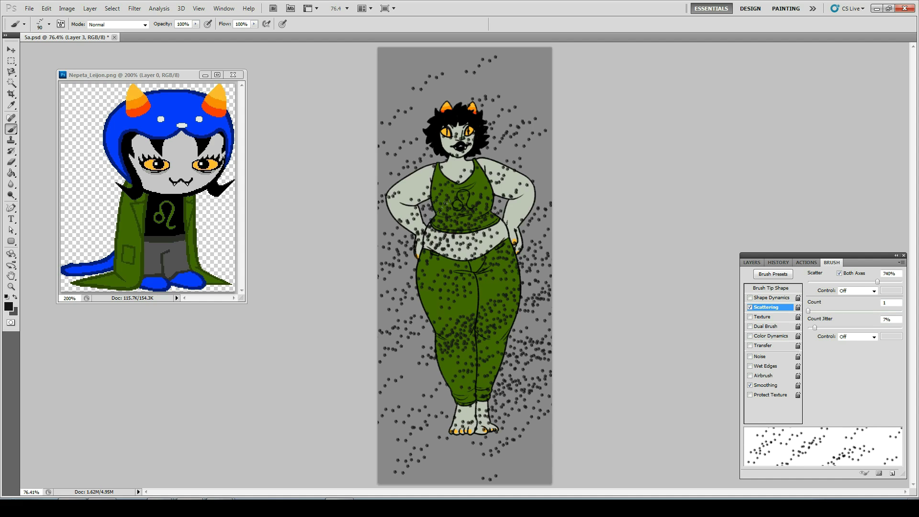
pyautogui.hotkey('ctrl', 'z')
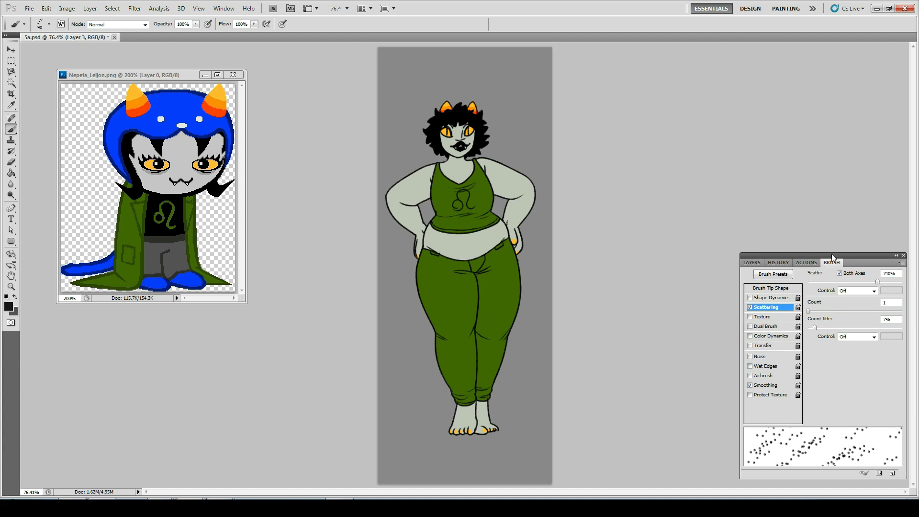
pyautogui.click(751, 307)
pyautogui.click(762, 298)
pyautogui.moveTo(434, 173)
pyautogui.mouseDown()
pyautogui.moveTo(464, 378)
pyautogui.moveTo(443, 302)
pyautogui.mouseUp()
pyautogui.hotkey('ctrl', 'z')
# Set brush spacing to 48%, undo test dot strokes, and turn Shape Dynamics off.
pyautogui.click(779, 289)
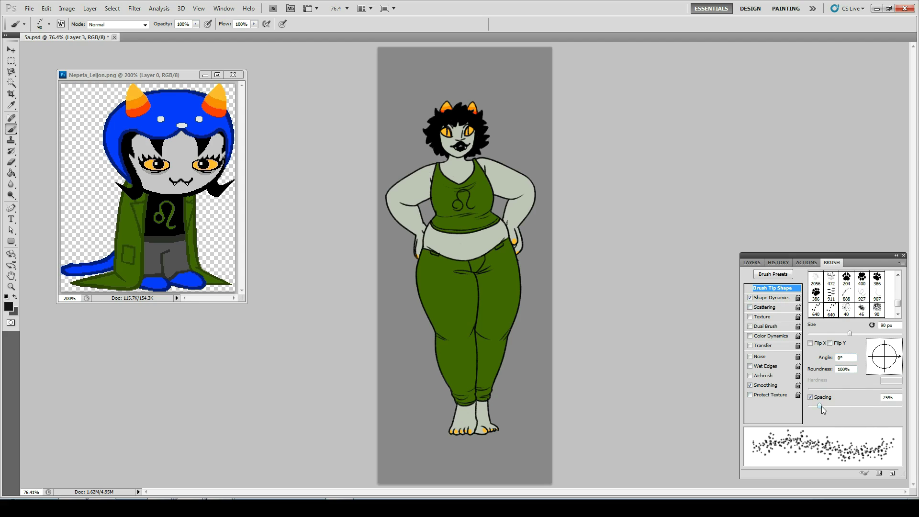
pyautogui.moveTo(822, 406); pyautogui.dragTo(830, 405)
pyautogui.moveTo(448, 228)
pyautogui.mouseDown()
pyautogui.moveTo(489, 400)
pyautogui.moveTo(416, 225)
pyautogui.moveTo(501, 439)
pyautogui.mouseUp()
pyautogui.hotkey('ctrl', 'z')
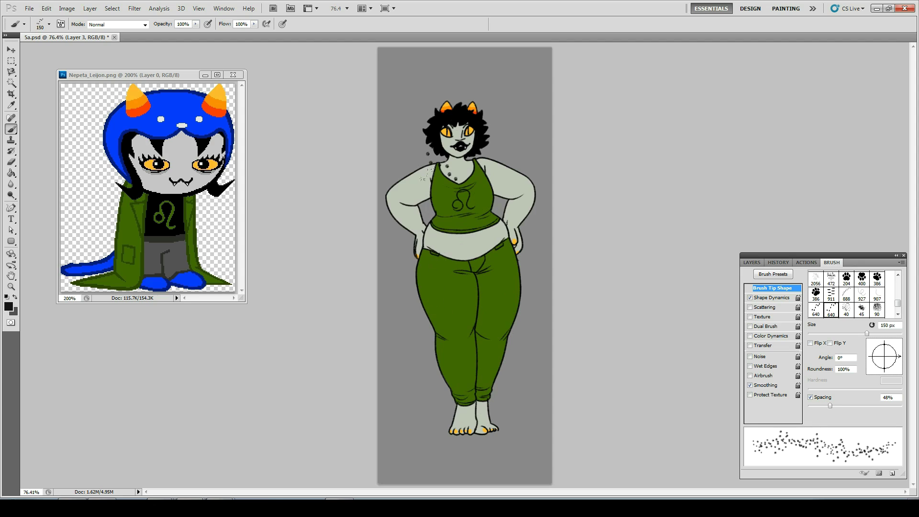
pyautogui.moveTo(460, 230)
pyautogui.mouseDown()
pyautogui.moveTo(475, 407)
pyautogui.moveTo(436, 206)
pyautogui.mouseUp()
pyautogui.hotkey('ctrl', 'z')
pyautogui.click(769, 298)
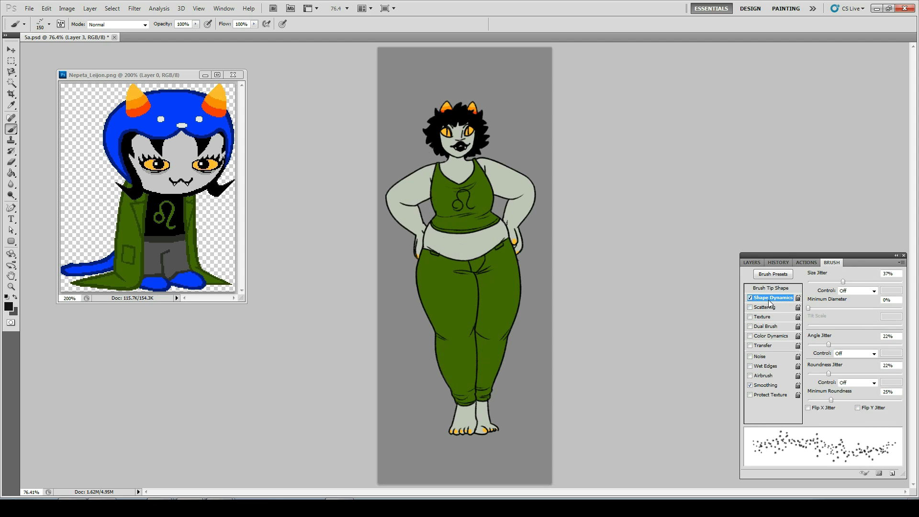
pyautogui.click(750, 297)
# Try the 927 px and 2176 brush presets, settling on the 640 px paw-trail brush.
pyautogui.rightClick(470, 267)
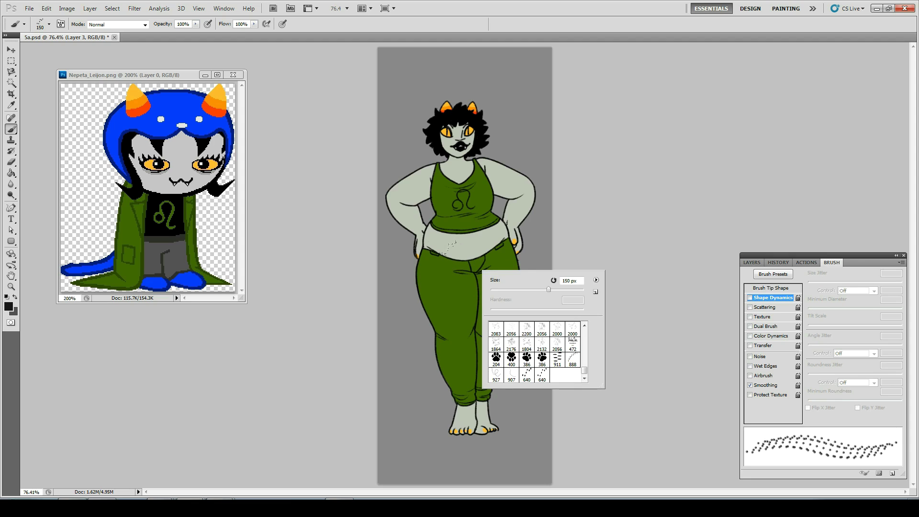
pyautogui.click(498, 377)
pyautogui.click(486, 283)
pyautogui.hotkey('ctrl', 'z')
pyautogui.rightClick(488, 285)
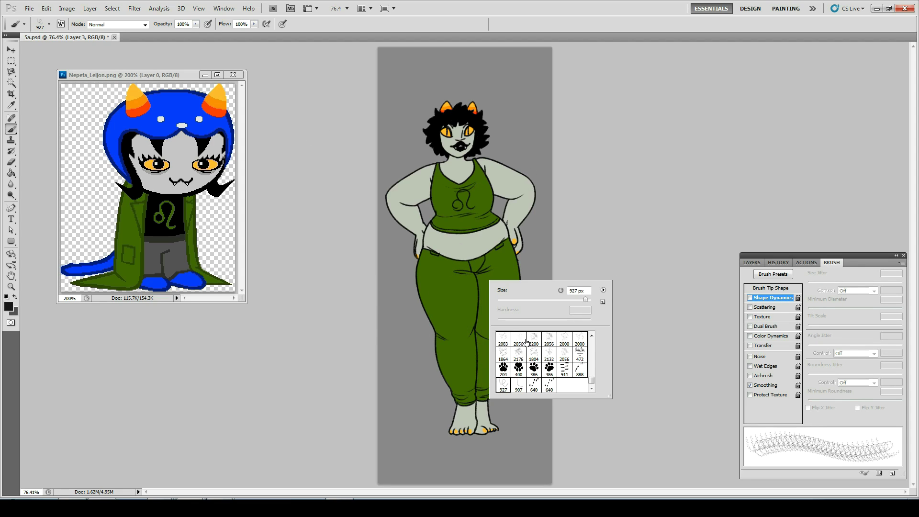
pyautogui.doubleClick(513, 354)
pyautogui.rightClick(510, 277)
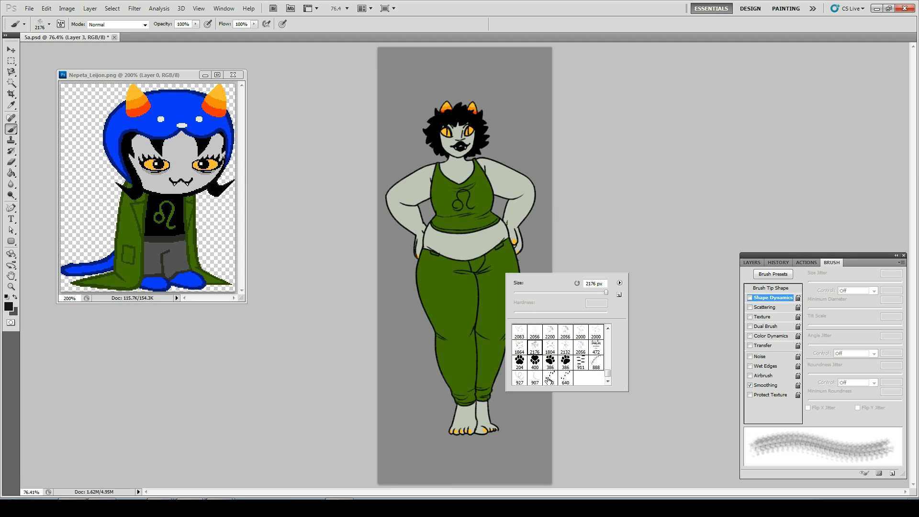
pyautogui.click(549, 379)
# Test several paw-trail strokes and stamps over the figure, undoing each.
pyautogui.moveTo(474, 254)
pyautogui.mouseDown()
pyautogui.moveTo(513, 330)
pyautogui.moveTo(405, 235)
pyautogui.moveTo(455, 192)
pyautogui.mouseUp()
pyautogui.hotkey('ctrl', 'z')
pyautogui.moveTo(471, 153)
pyautogui.mouseDown()
pyautogui.moveTo(479, 230)
pyautogui.moveTo(506, 324)
pyautogui.mouseUp()
pyautogui.hotkey('ctrl', 'z')
pyautogui.click(480, 268)
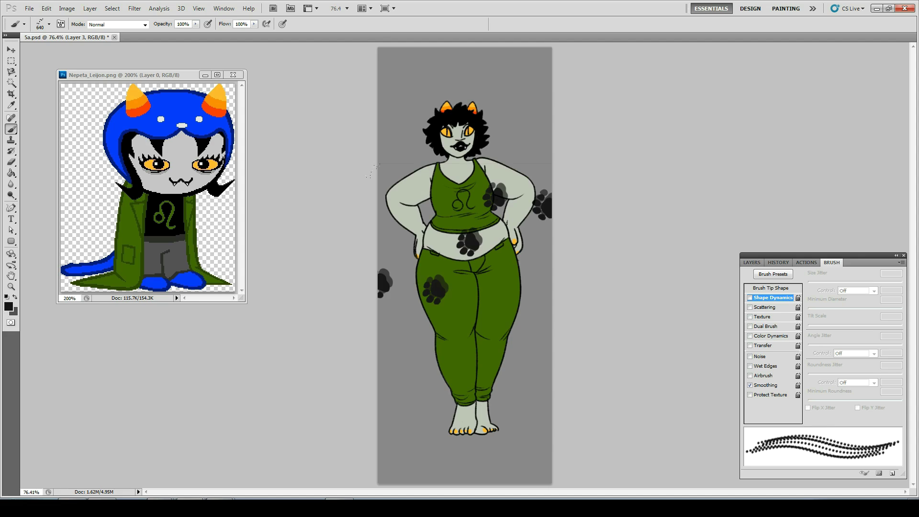
pyautogui.hotkey('ctrl', 'z')
pyautogui.click(498, 276)
pyautogui.hotkey('ctrl', 'z')
# Reselect the last 640 px paw-trail brush, undo a test stamp, and shrink the brush slightly.
pyautogui.rightClick(487, 287)
pyautogui.click(544, 379)
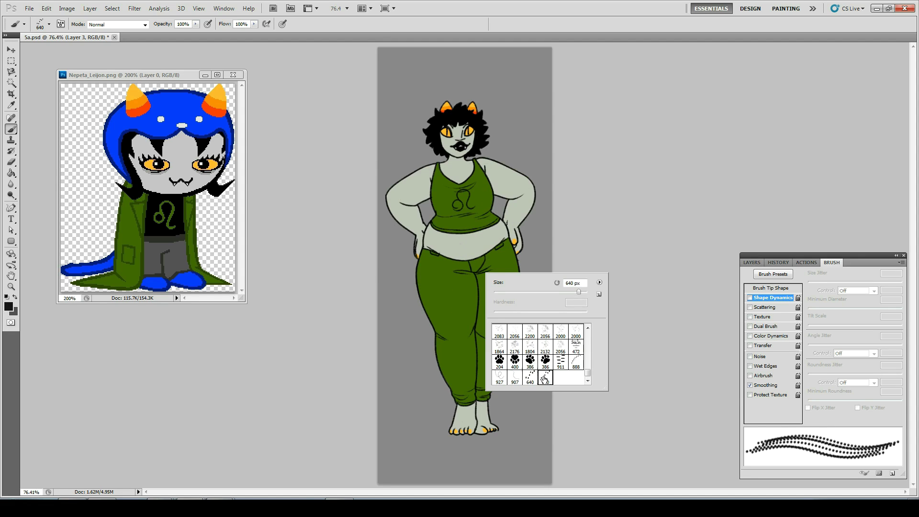
pyautogui.moveTo(472, 249); pyautogui.dragTo(479, 307)
pyautogui.hotkey('ctrl', 'z')
pyautogui.press('[')
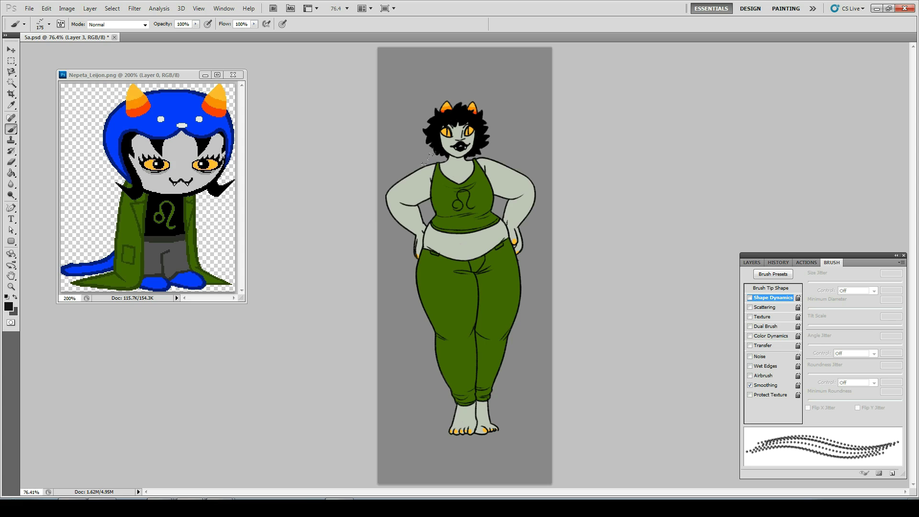
# Paint paw-print trails down the left arm, side and top, undoing the misplaced ones.
pyautogui.moveTo(421, 161); pyautogui.dragTo(450, 225)
pyautogui.hotkey('ctrl', 'z')
pyautogui.moveTo(455, 163); pyautogui.dragTo(459, 241)
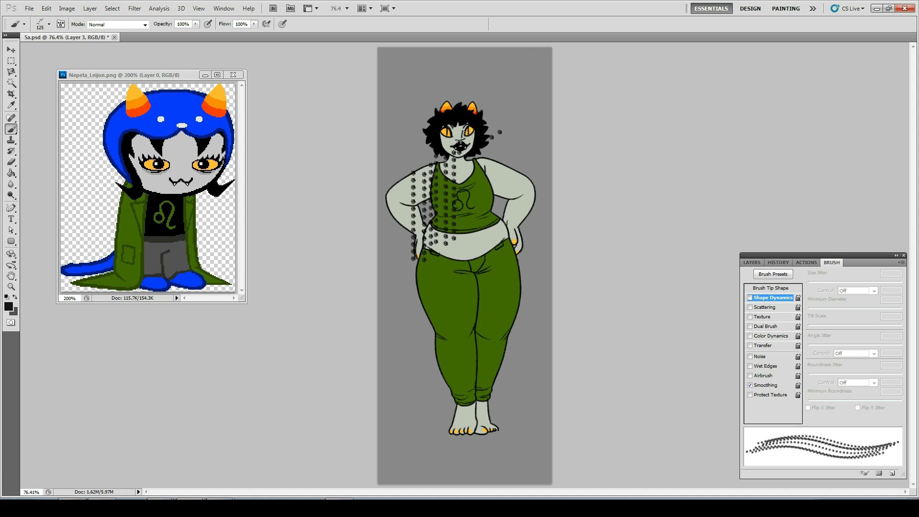
pyautogui.moveTo(467, 132)
pyautogui.mouseDown()
pyautogui.moveTo(499, 132)
pyautogui.moveTo(481, 225)
pyautogui.mouseUp()
pyautogui.moveTo(417, 242)
pyautogui.mouseDown()
pyautogui.moveTo(415, 330)
pyautogui.moveTo(431, 441)
pyautogui.mouseUp()
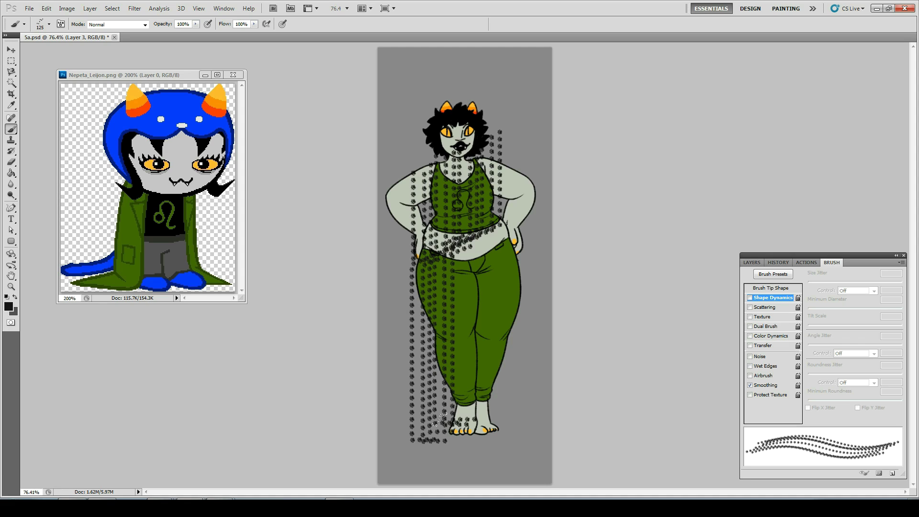
pyautogui.hotkey('ctrl', 'z')
# Paint paw-print columns from waist to feet and down the right side, undoing the stray column.
pyautogui.moveTo(413, 258); pyautogui.dragTo(447, 421)
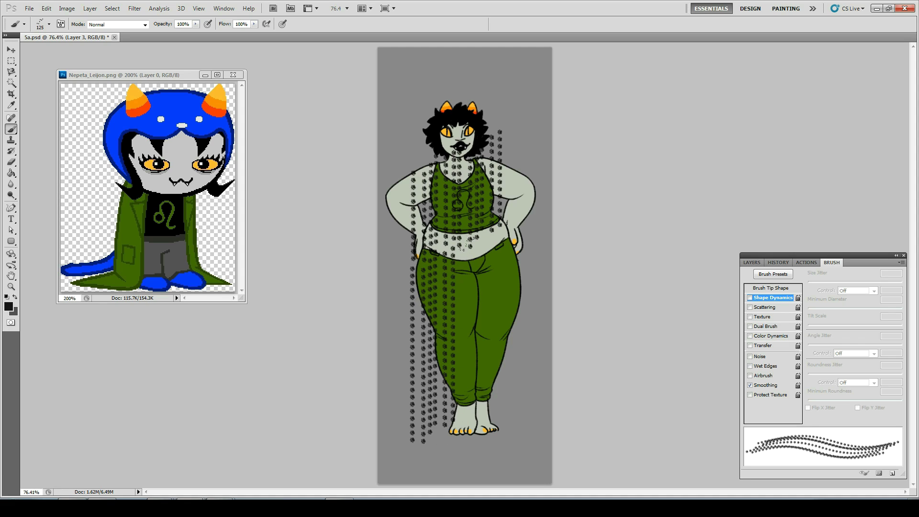
pyautogui.moveTo(464, 235)
pyautogui.mouseDown()
pyautogui.moveTo(475, 330)
pyautogui.moveTo(510, 297)
pyautogui.mouseUp()
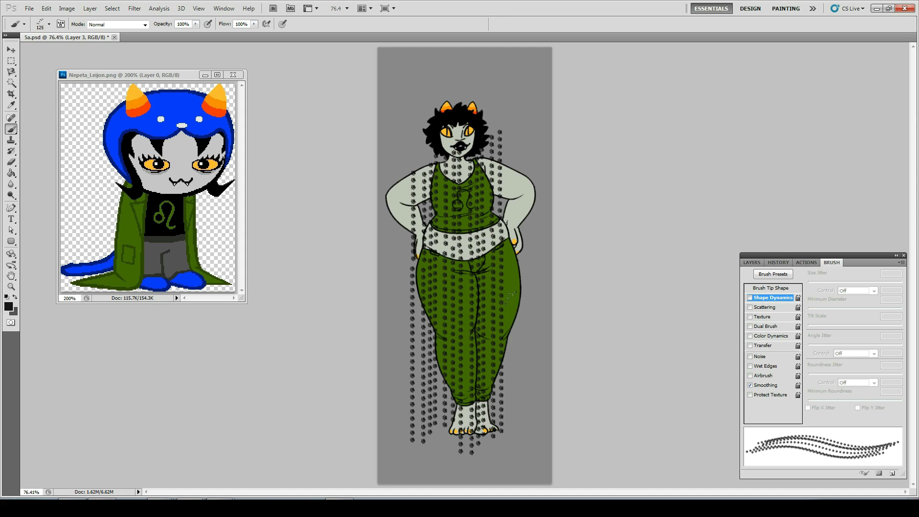
pyautogui.keyDown('shift'); pyautogui.click(526, 233); pyautogui.keyUp('shift')
pyautogui.hotkey('ctrl', 'z')
pyautogui.moveTo(527, 228); pyautogui.dragTo(527, 421)
pyautogui.moveTo(518, 222); pyautogui.dragTo(526, 364)
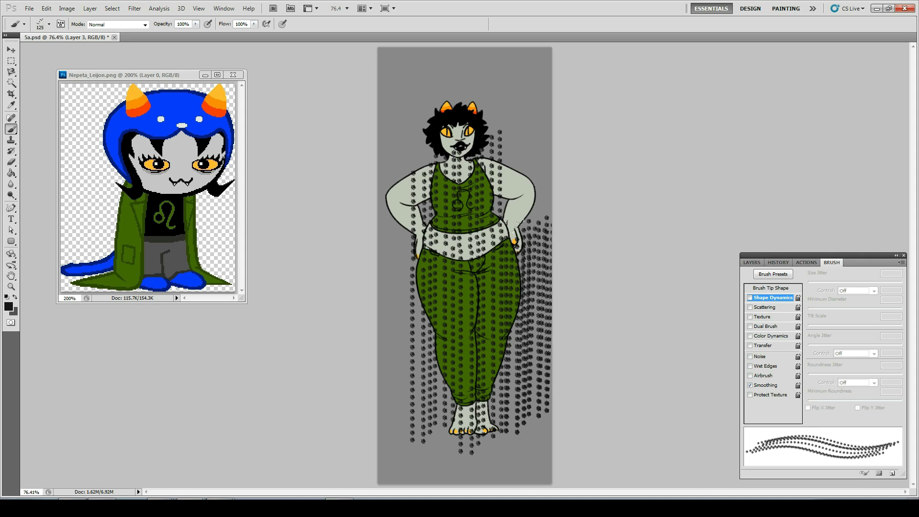
pyautogui.hotkey('ctrl', 'z')
# Remove the paw-print Layer 3 and hide Group 1.
pyautogui.click(747, 262)
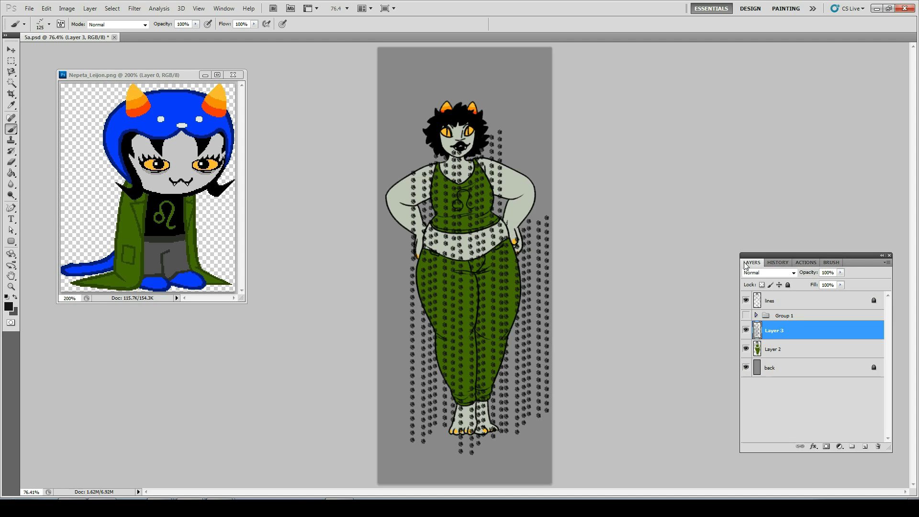
pyautogui.hotkey('ctrl', 'alt', 'g')
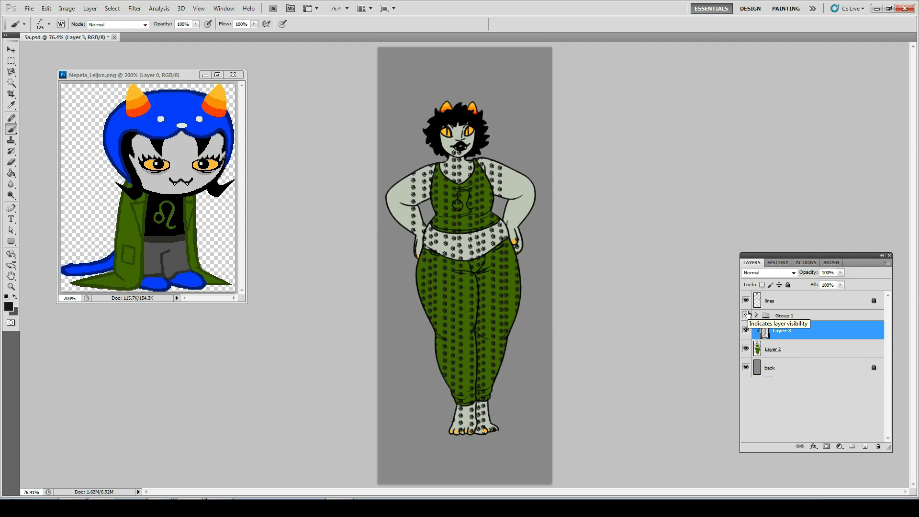
pyautogui.click(747, 315)
pyautogui.click(878, 446)
pyautogui.press('Return')
# Stamp the 1000 px cracked texture brush across the canvas on a new empty layer.
pyautogui.rightClick(488, 322)
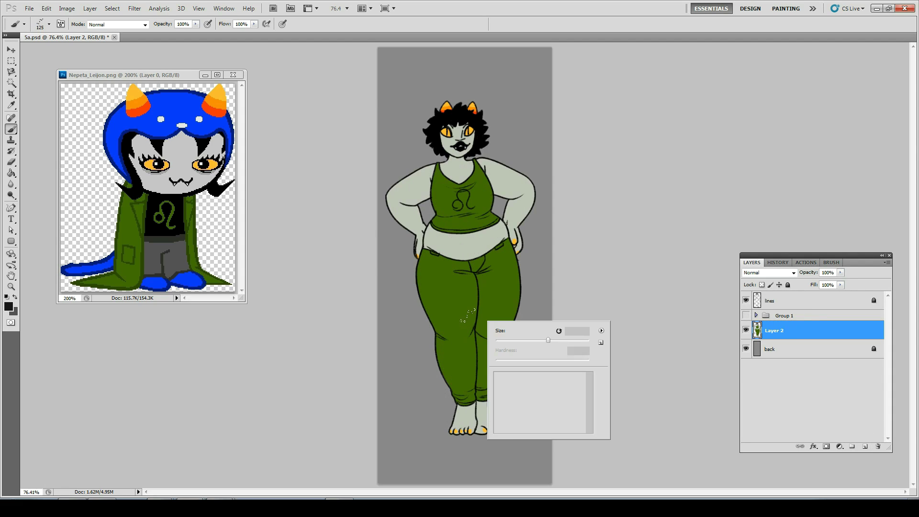
pyautogui.scroll(-5, 583, 407)
pyautogui.doubleClick(567, 388)
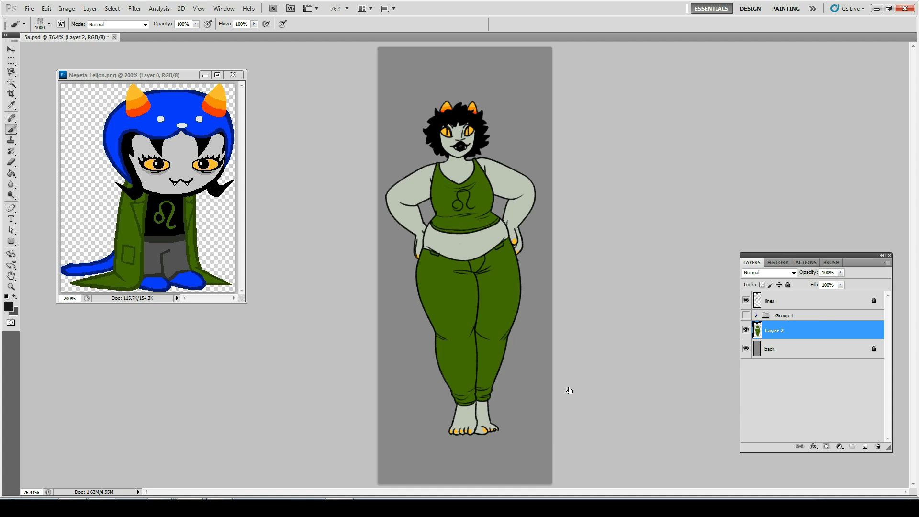
pyautogui.click(865, 447)
pyautogui.click(466, 263)
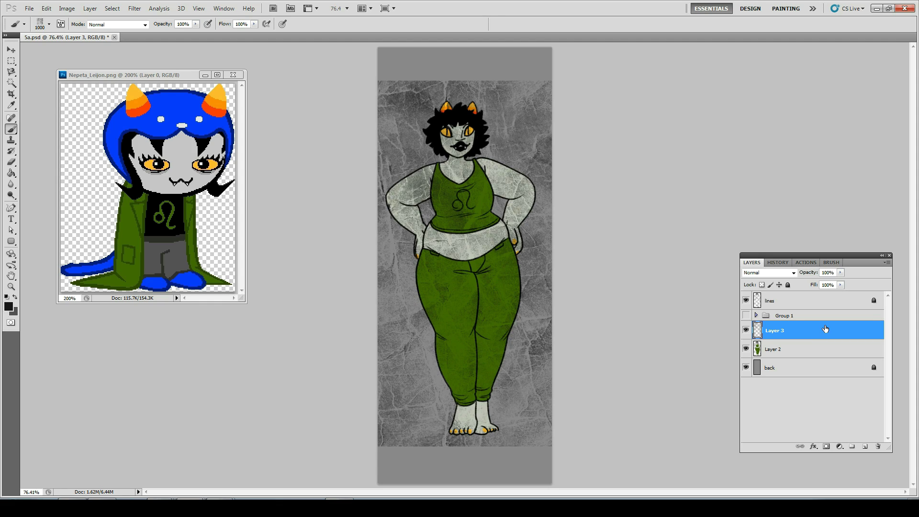
# Trim the texture to the green top and trousers by deleting everything outside them.
pyautogui.click(780, 344)
pyautogui.press('w')
pyautogui.click(488, 285)
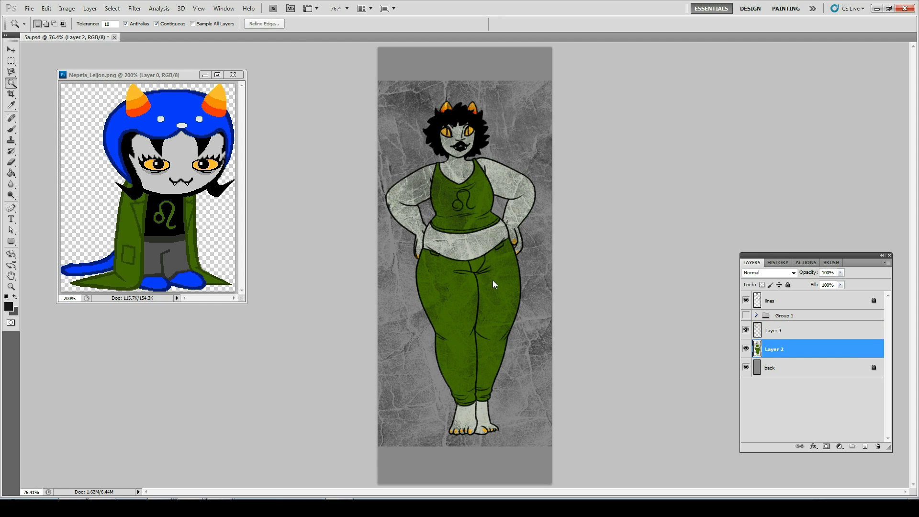
pyautogui.keyDown('shift'); pyautogui.click(471, 197); pyautogui.keyUp('shift')
pyautogui.hotkey('ctrl', 'shift', 'i')
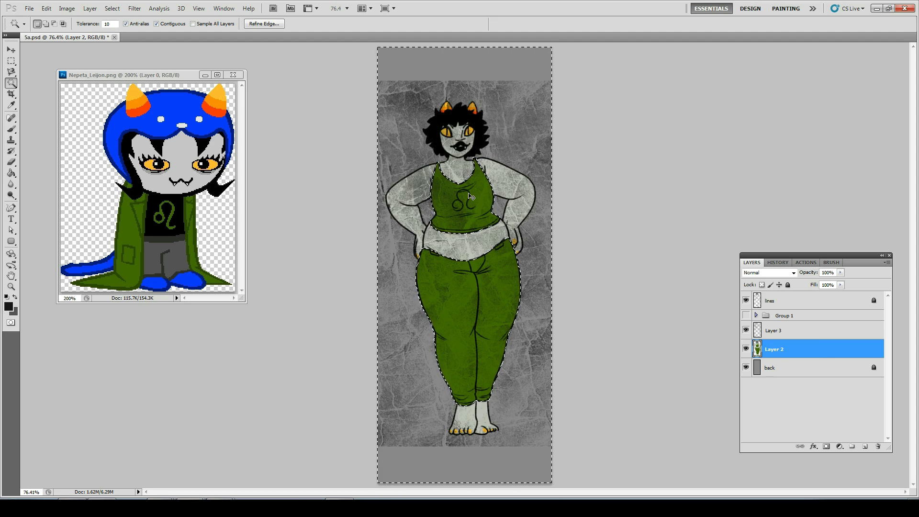
pyautogui.click(787, 330)
pyautogui.press('Delete')
pyautogui.hotkey('ctrl', 'd')
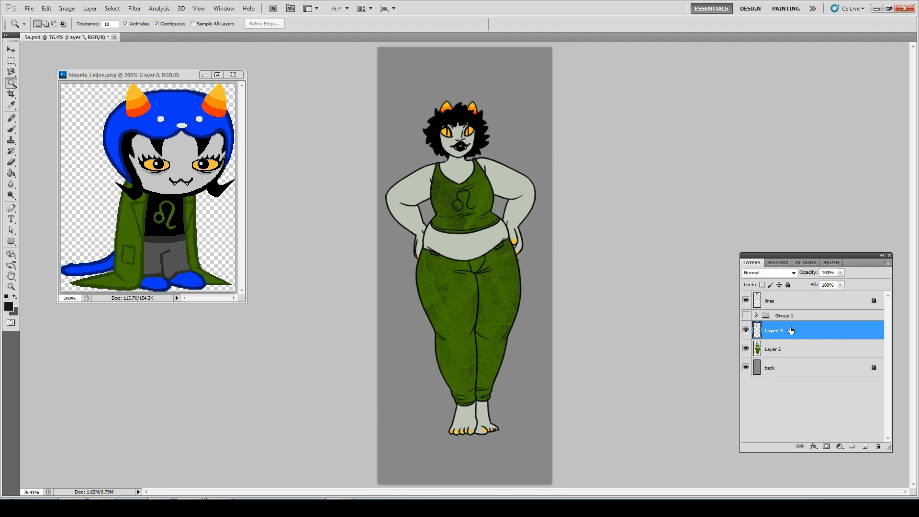
pyautogui.press('b')
pyautogui.rightClick(430, 239)
pyautogui.scroll(-5, 483, 316)
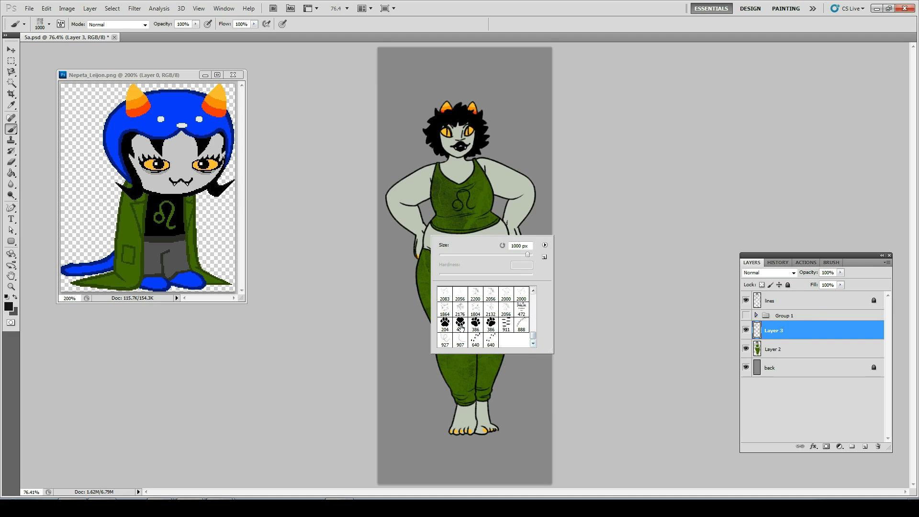
# Delete paw brush 204, then test the 911 multi-paw brush and undo the strokes.
pyautogui.rightClick(446, 324)
pyautogui.click(457, 341)
pyautogui.press('Return')
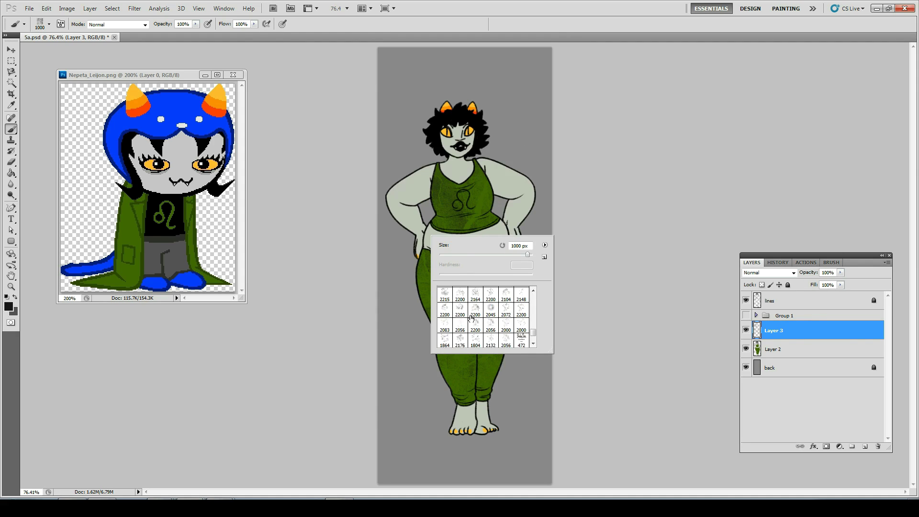
pyautogui.doubleClick(485, 331)
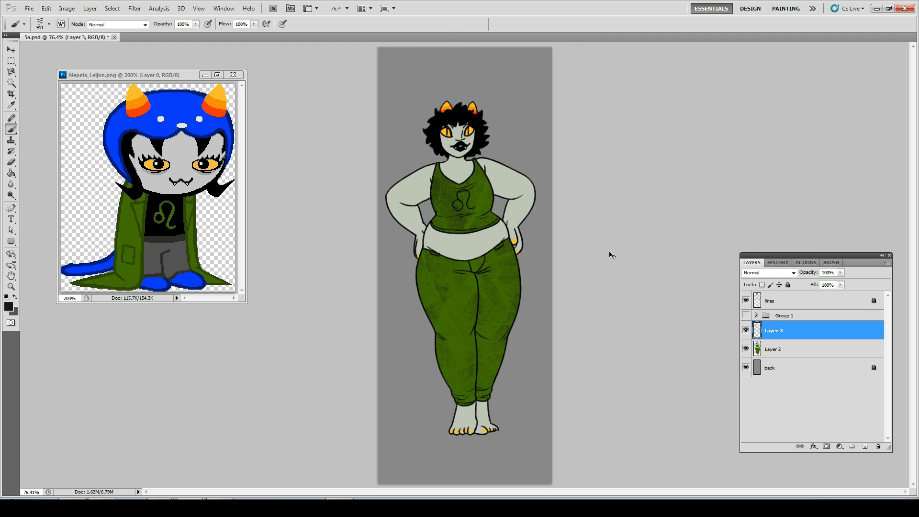
pyautogui.moveTo(470, 287); pyautogui.dragTo(354, 278)
pyautogui.hotkey('ctrl', 'z')
# Delete the three remaining paw-print brushes from the brush presets.
pyautogui.rightClick(428, 287)
pyautogui.rightClick(445, 379)
pyautogui.click(464, 396)
pyautogui.press('Return')
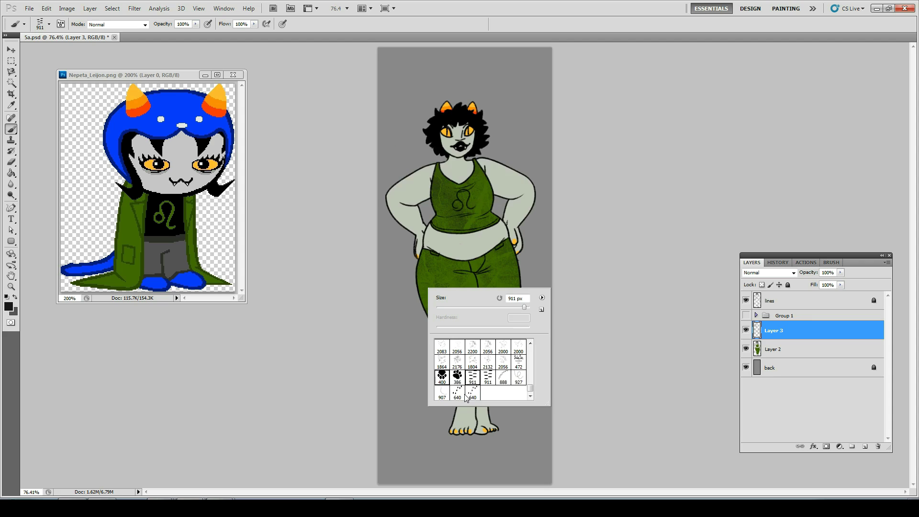
pyautogui.rightClick(438, 375)
pyautogui.click(454, 396)
pyautogui.press('Return')
pyautogui.rightClick(444, 379)
pyautogui.click(455, 400)
pyautogui.press('Return')
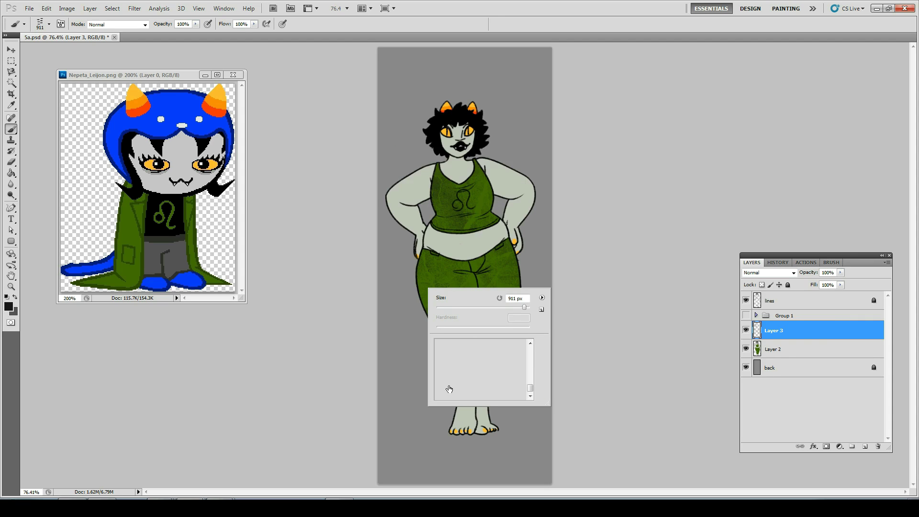
# Delete the large 911, 888 and 927 brush presets.
pyautogui.rightClick(443, 393)
pyautogui.click(460, 410)
pyautogui.press('Return')
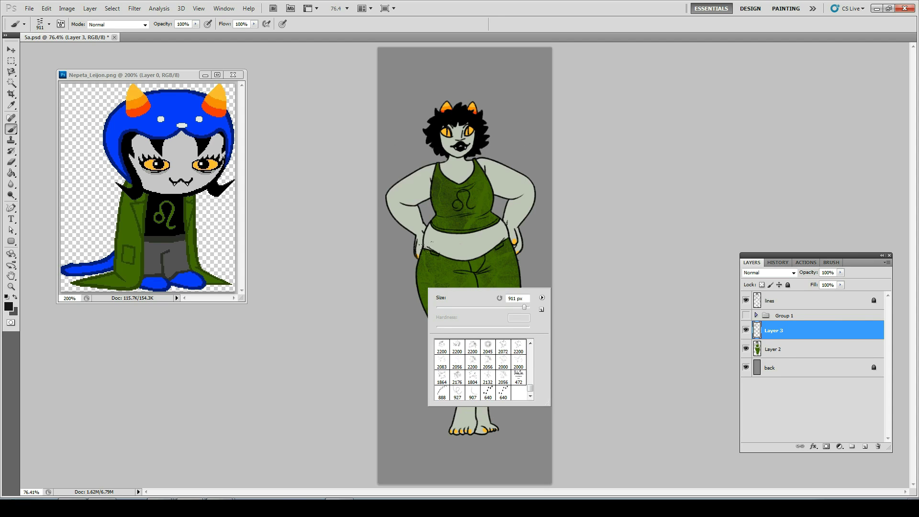
pyautogui.rightClick(446, 393)
pyautogui.click(460, 410)
pyautogui.press('Return')
pyautogui.rightClick(444, 392)
pyautogui.click(460, 410)
pyautogui.press('Return')
# Delete the 907 brush and both 640 brush presets.
pyautogui.rightClick(445, 394)
pyautogui.click(458, 410)
pyautogui.press('Return')
pyautogui.rightClick(443, 394)
pyautogui.click(453, 407)
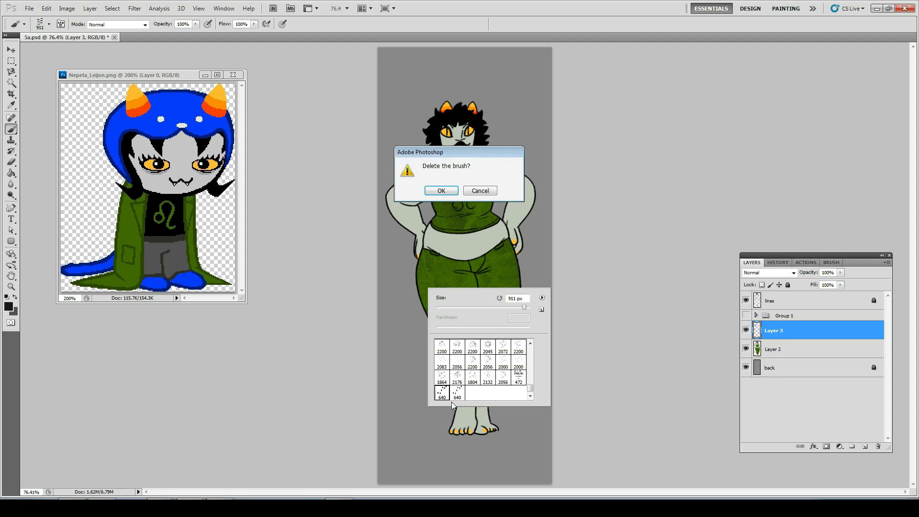
pyautogui.press('Return')
pyautogui.rightClick(444, 393)
pyautogui.click(460, 409)
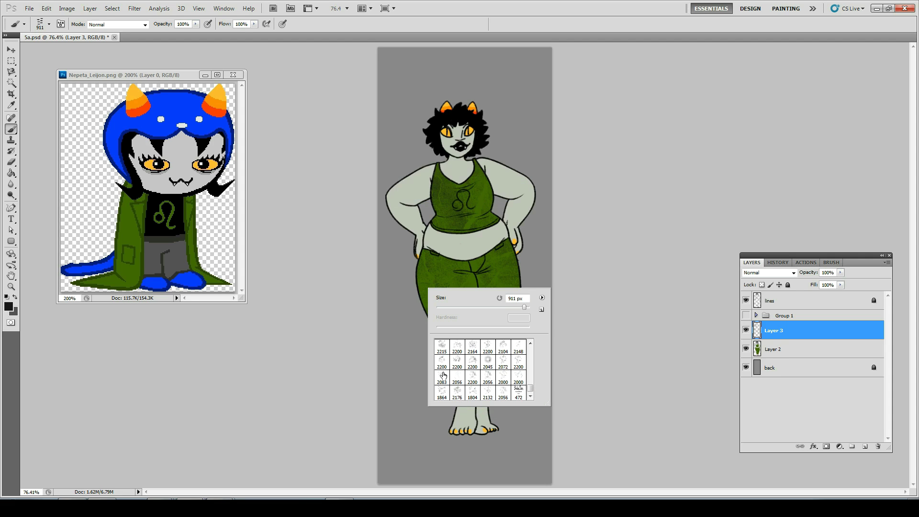
pyautogui.click(490, 8)
# Pick the 30 px round brush from the presets.
pyautogui.rightClick(451, 240)
pyautogui.moveTo(554, 341); pyautogui.dragTo(556, 280)
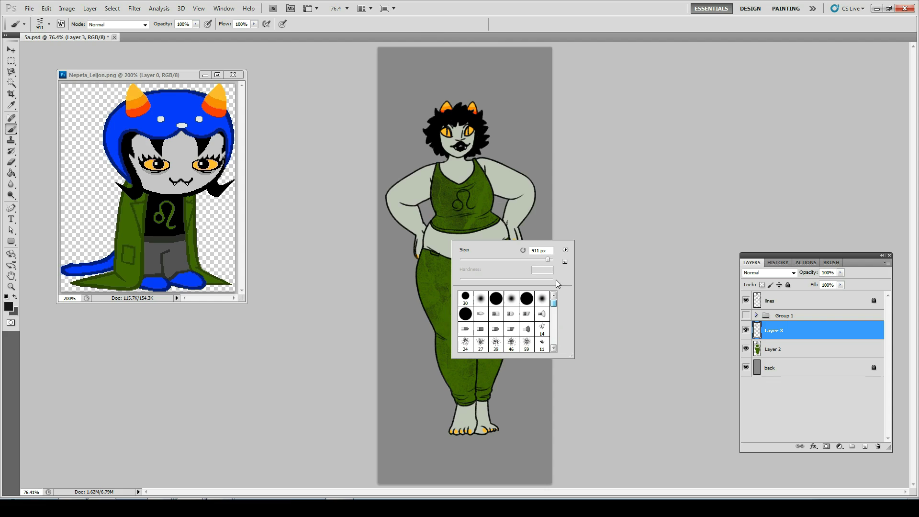
pyautogui.click(464, 299)
pyautogui.press('Return')
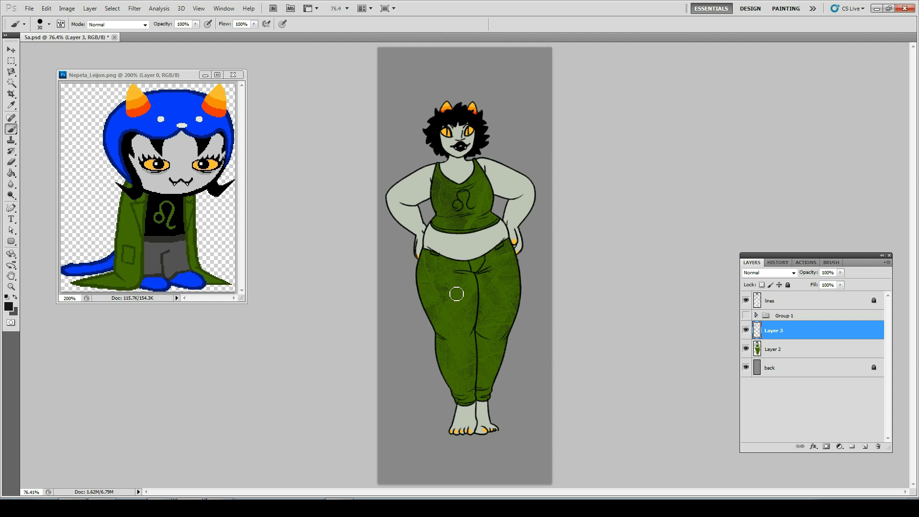
# Expand Group 1 and select both its light and shade layers.
pyautogui.click(756, 315)
pyautogui.click(785, 331)
pyautogui.keyDown('shift'); pyautogui.click(785, 349); pyautogui.keyUp('shift')
# Duplicate the light and shade layers, move the copies above Layer 3, and clip all three to the clothing.
pyautogui.rightClick(777, 352)
pyautogui.click(820, 141)
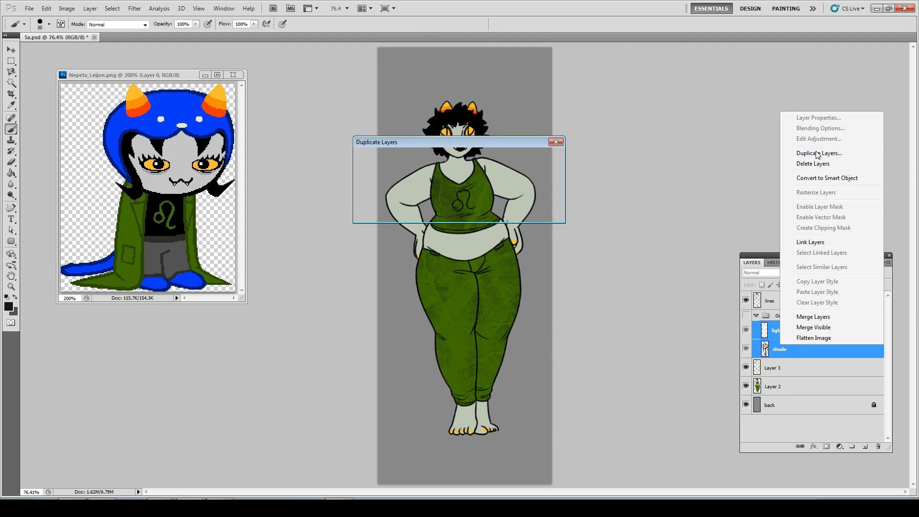
pyautogui.press('Return')
pyautogui.moveTo(753, 355); pyautogui.dragTo(761, 397)
pyautogui.click(774, 409)
pyautogui.keyDown('shift'); pyautogui.click(774, 371); pyautogui.keyUp('shift')
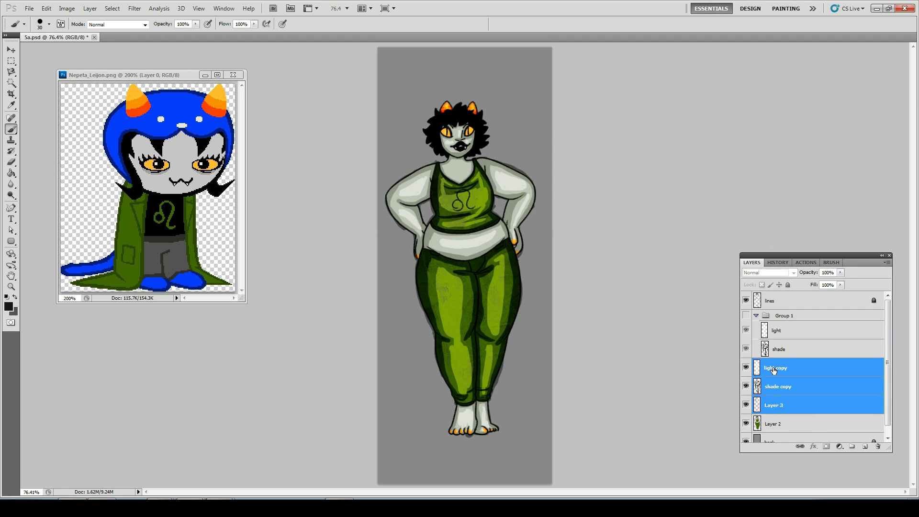
pyautogui.hotkey('ctrl', 'alt', 'g')
# Apply a Gaussian Blur to the shade copy layer.
pyautogui.click(778, 394)
pyautogui.click(135, 8)
pyautogui.moveTo(175, 106)
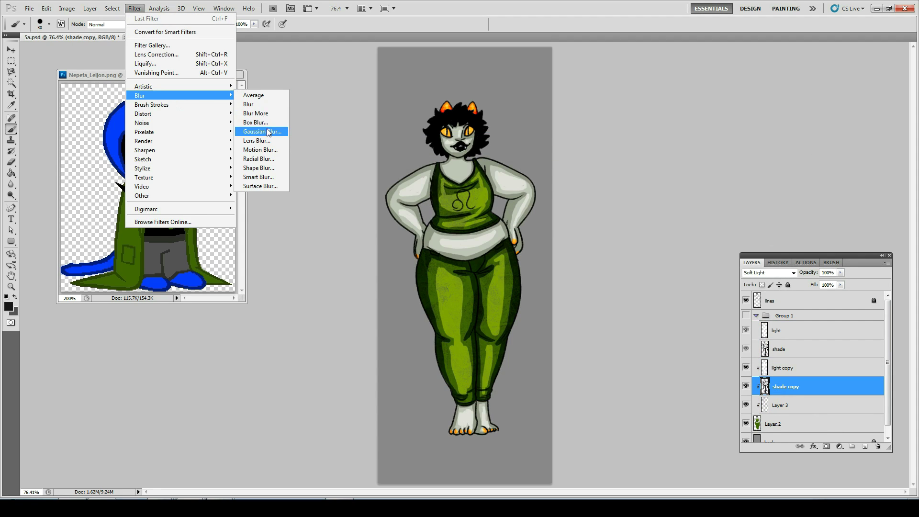
pyautogui.click(268, 127)
pyautogui.press('Return')
# Set the light copy and texture Layer 3 to 50% opacity.
pyautogui.click(784, 368)
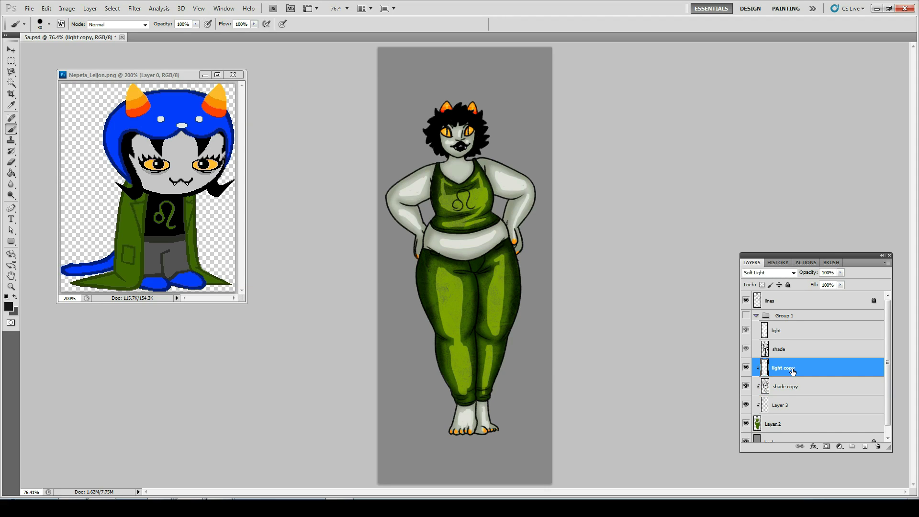
pyautogui.click(830, 272)
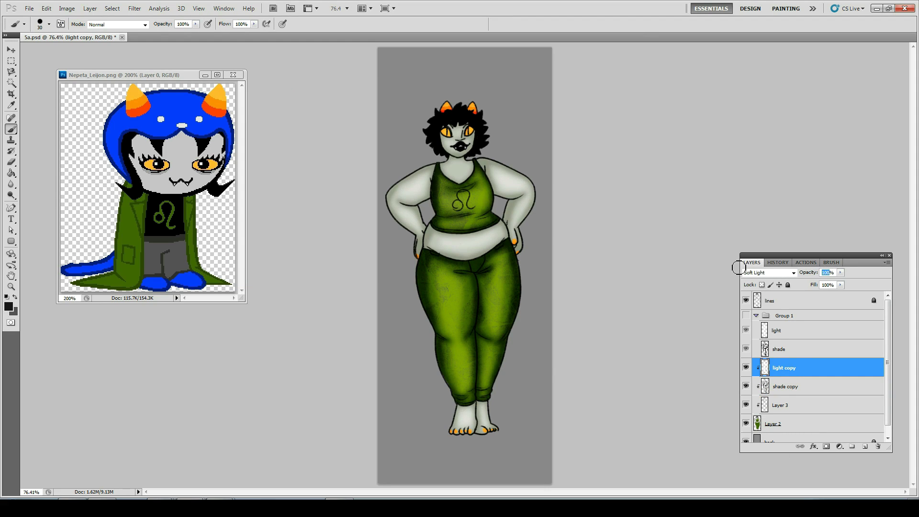
pyautogui.write('50')
pyautogui.press('Return')
pyautogui.click(780, 405)
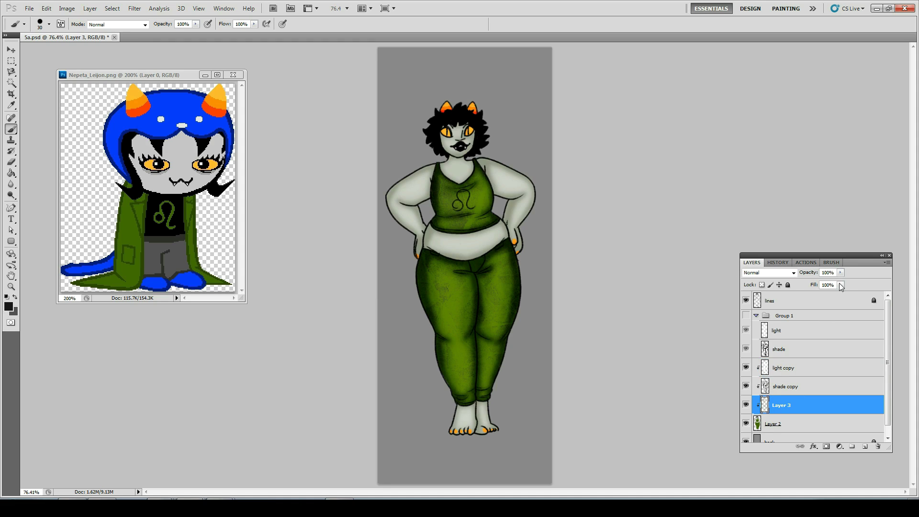
pyautogui.write('50')
pyautogui.press('Return')
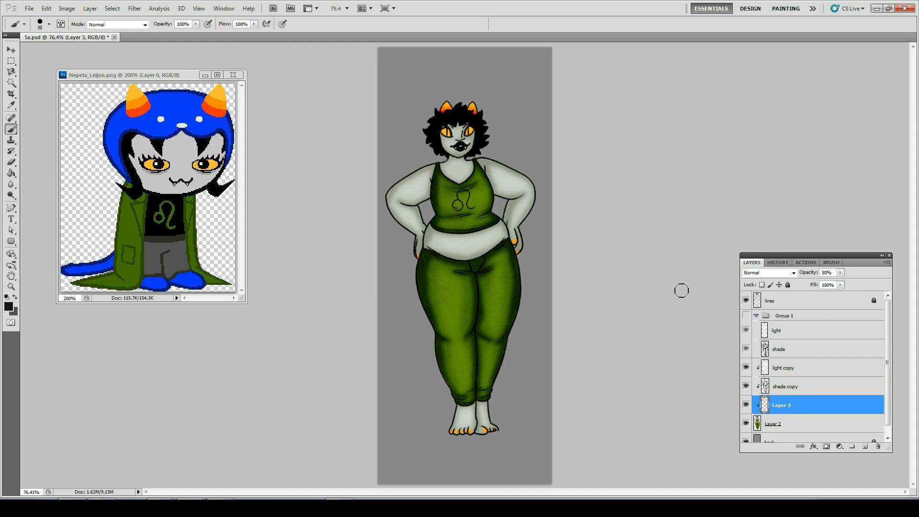